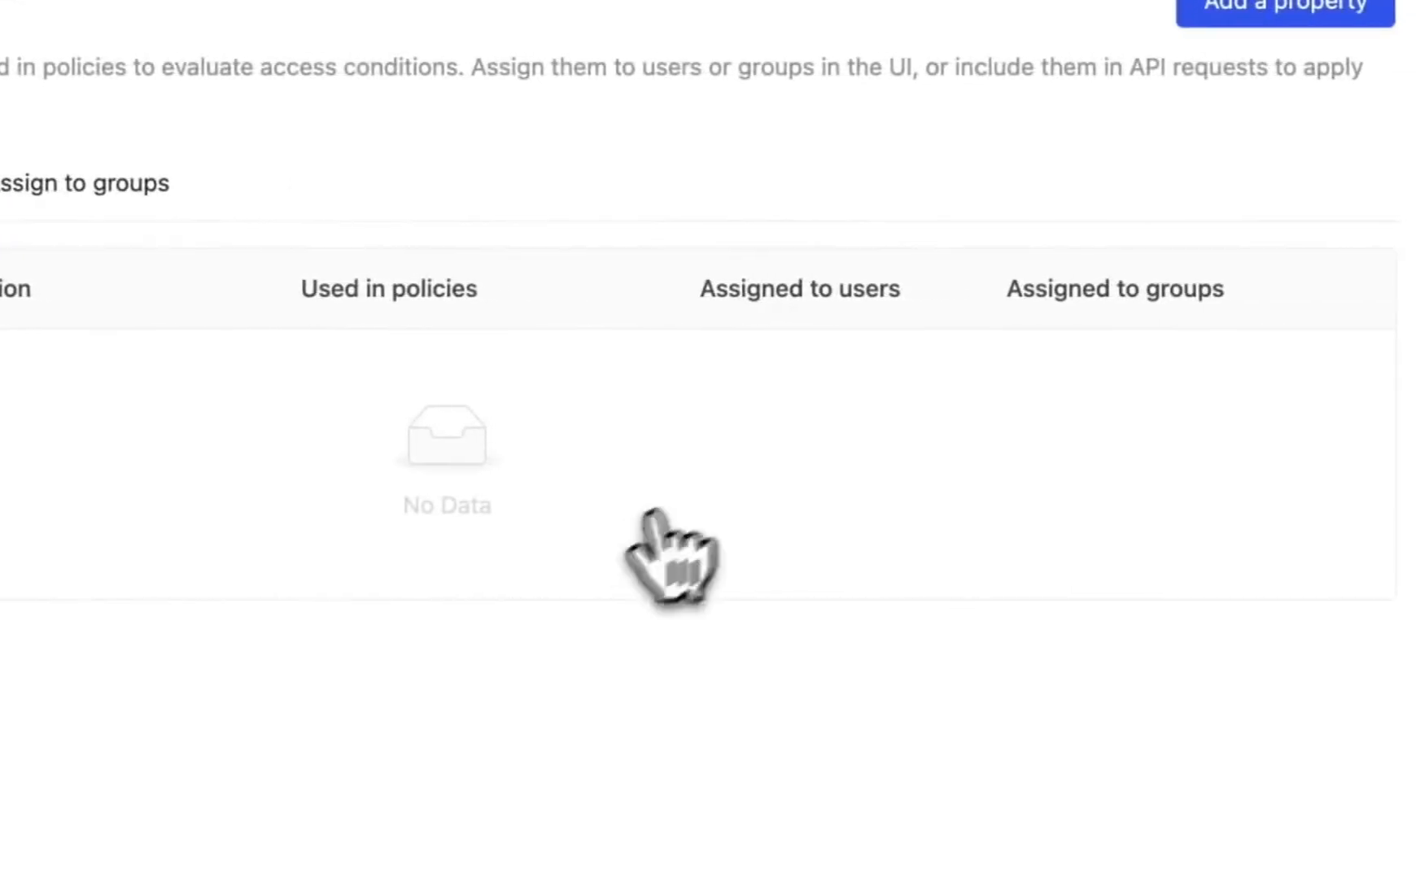
Step: Create a new session property named state of type String with the description "state code"
left_click(1415, 12)
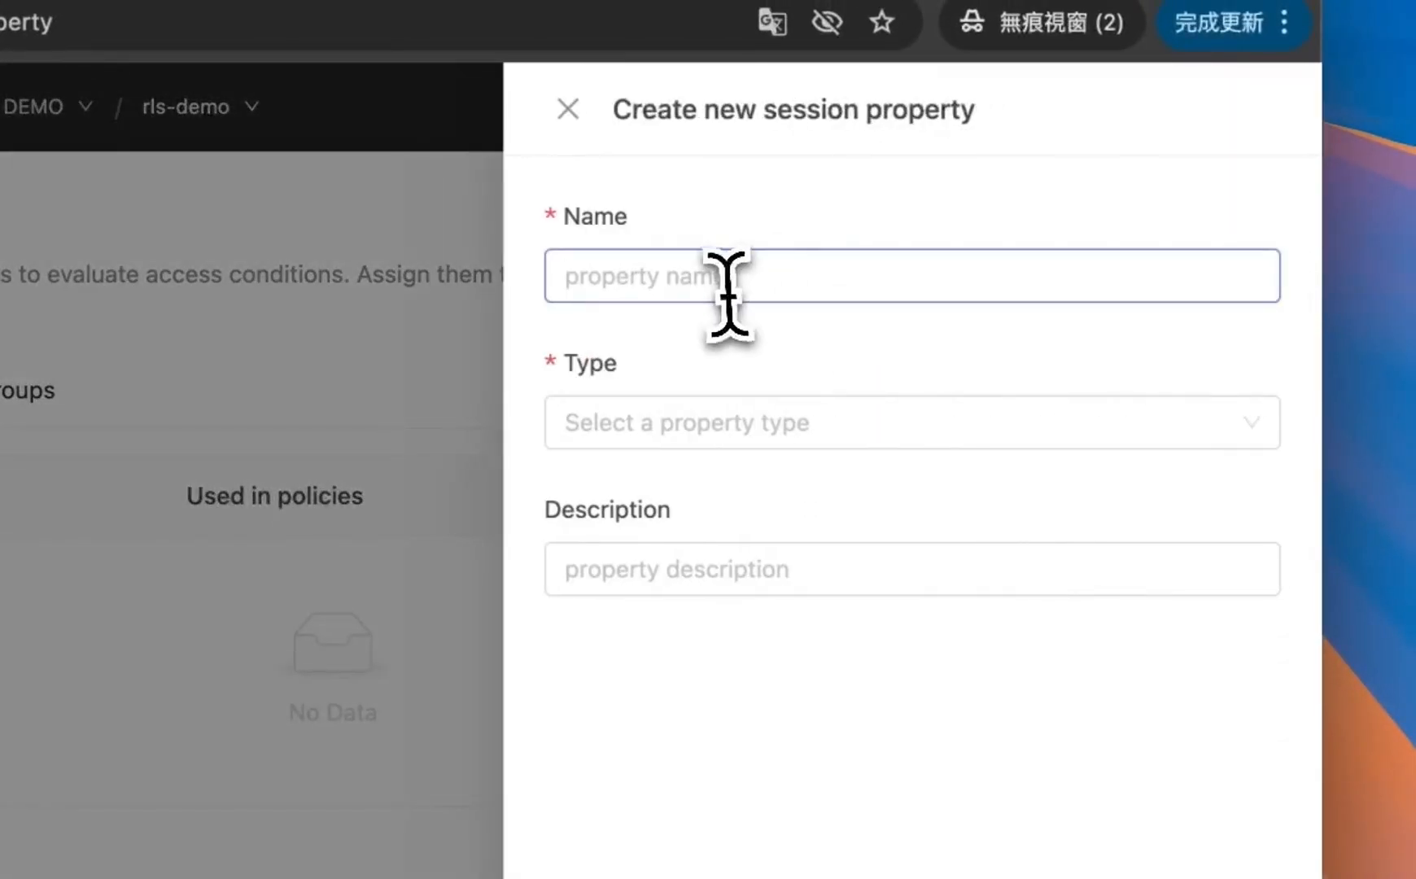
left_click(727, 294)
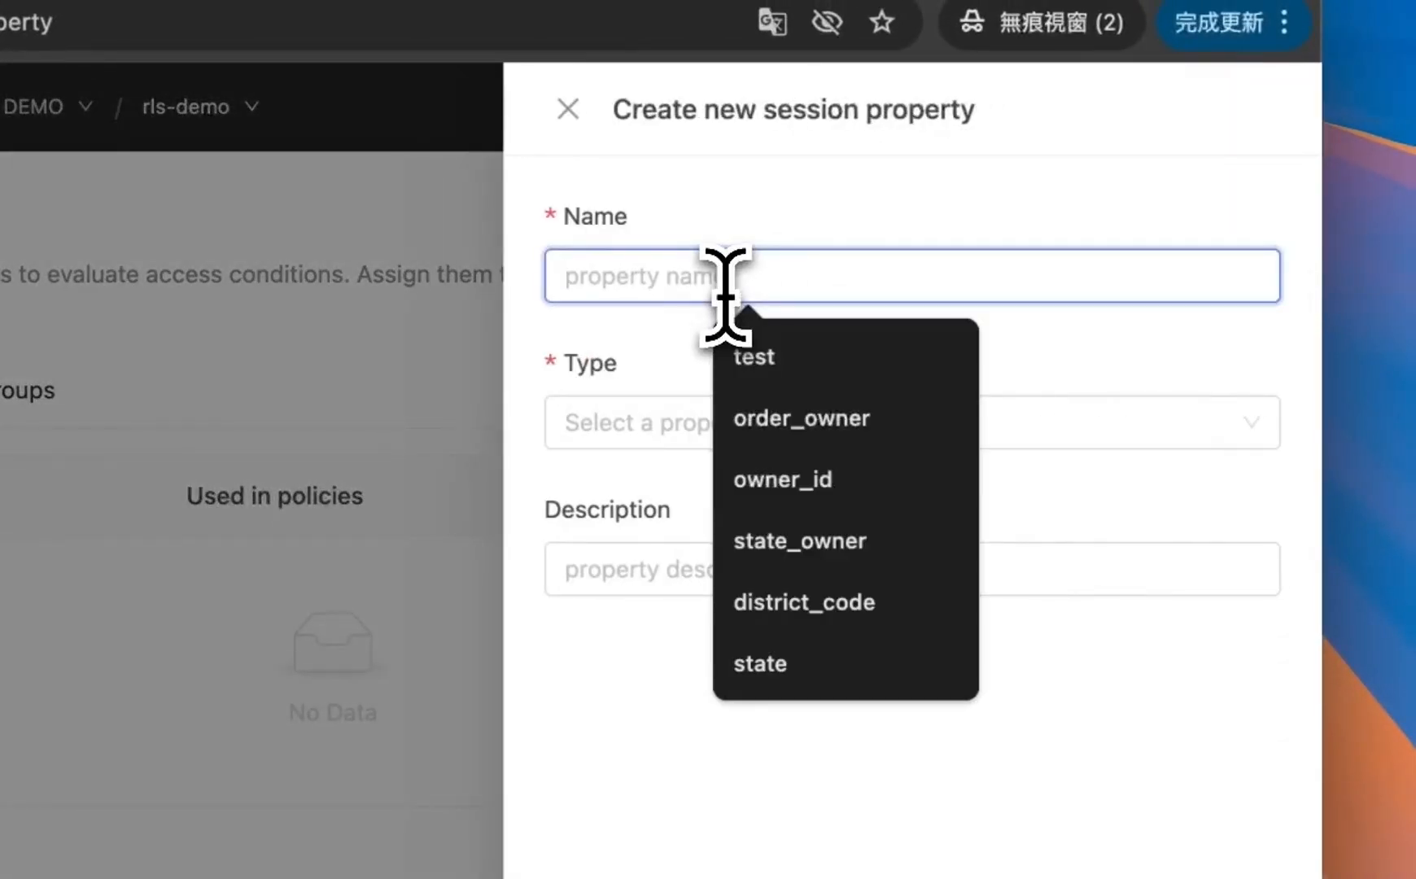
left_click(777, 661)
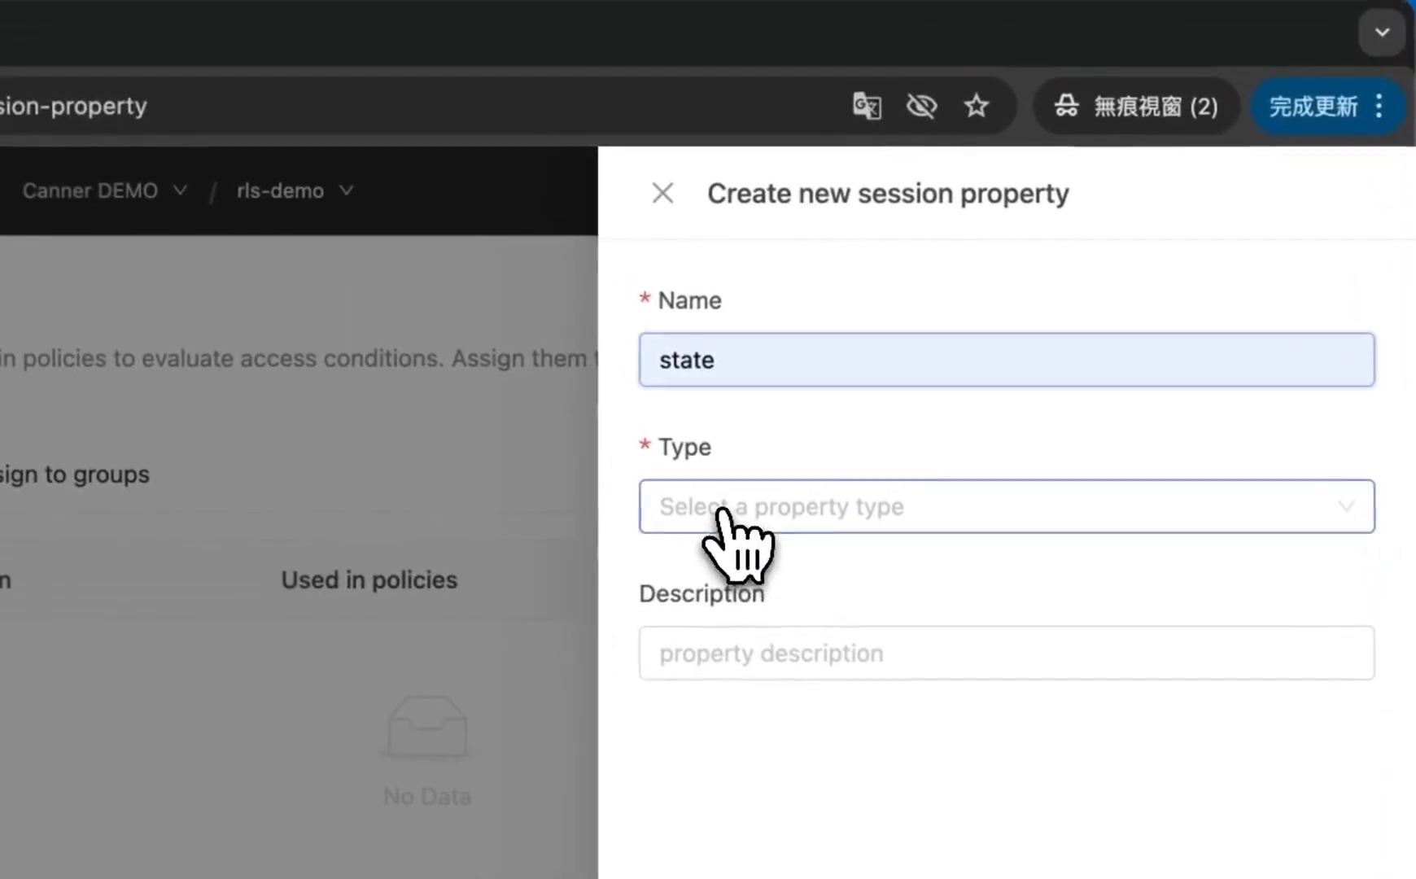
left_click(627, 422)
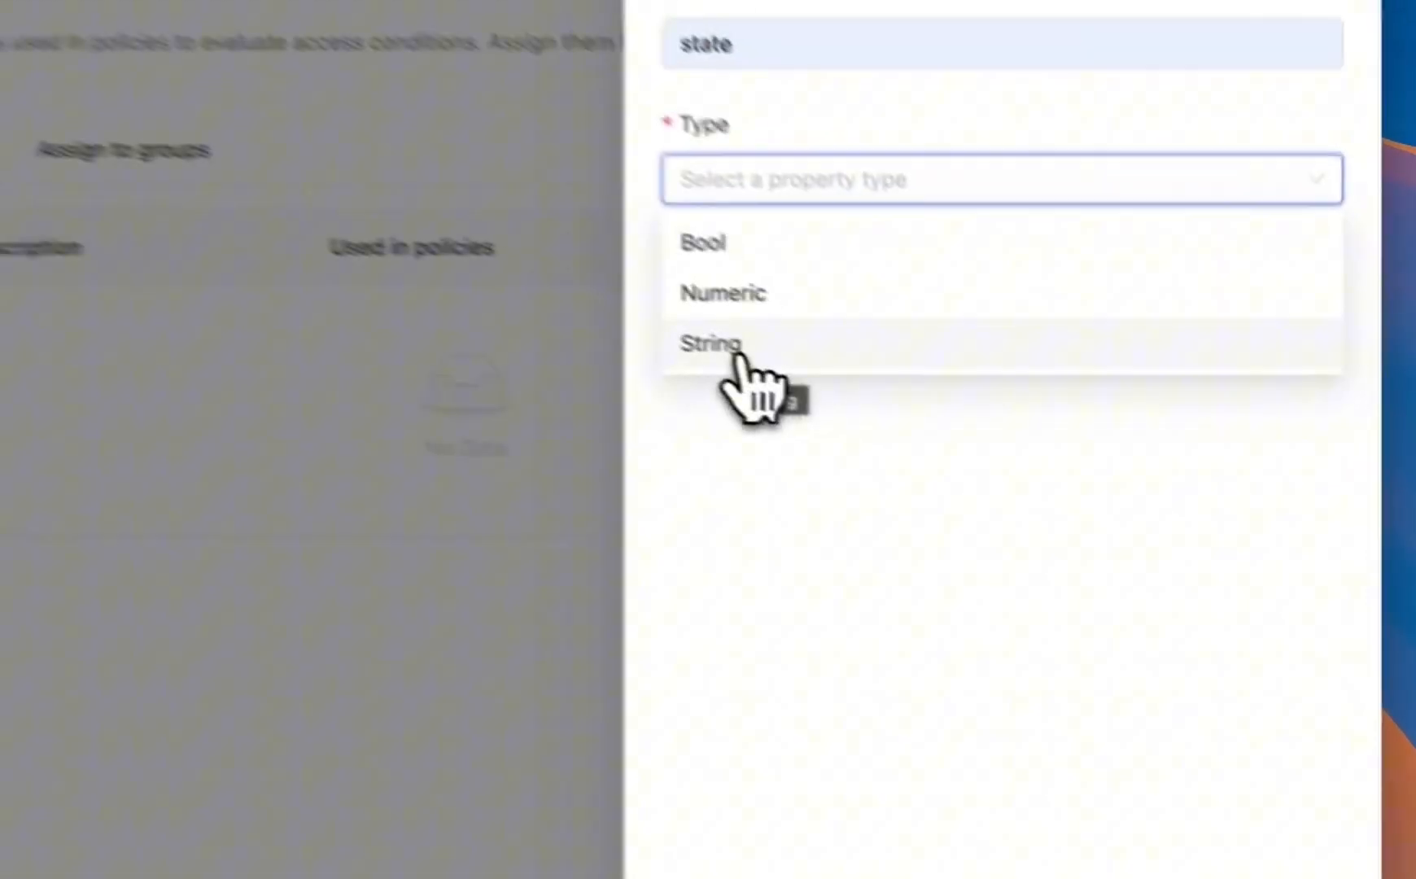
left_click(975, 447)
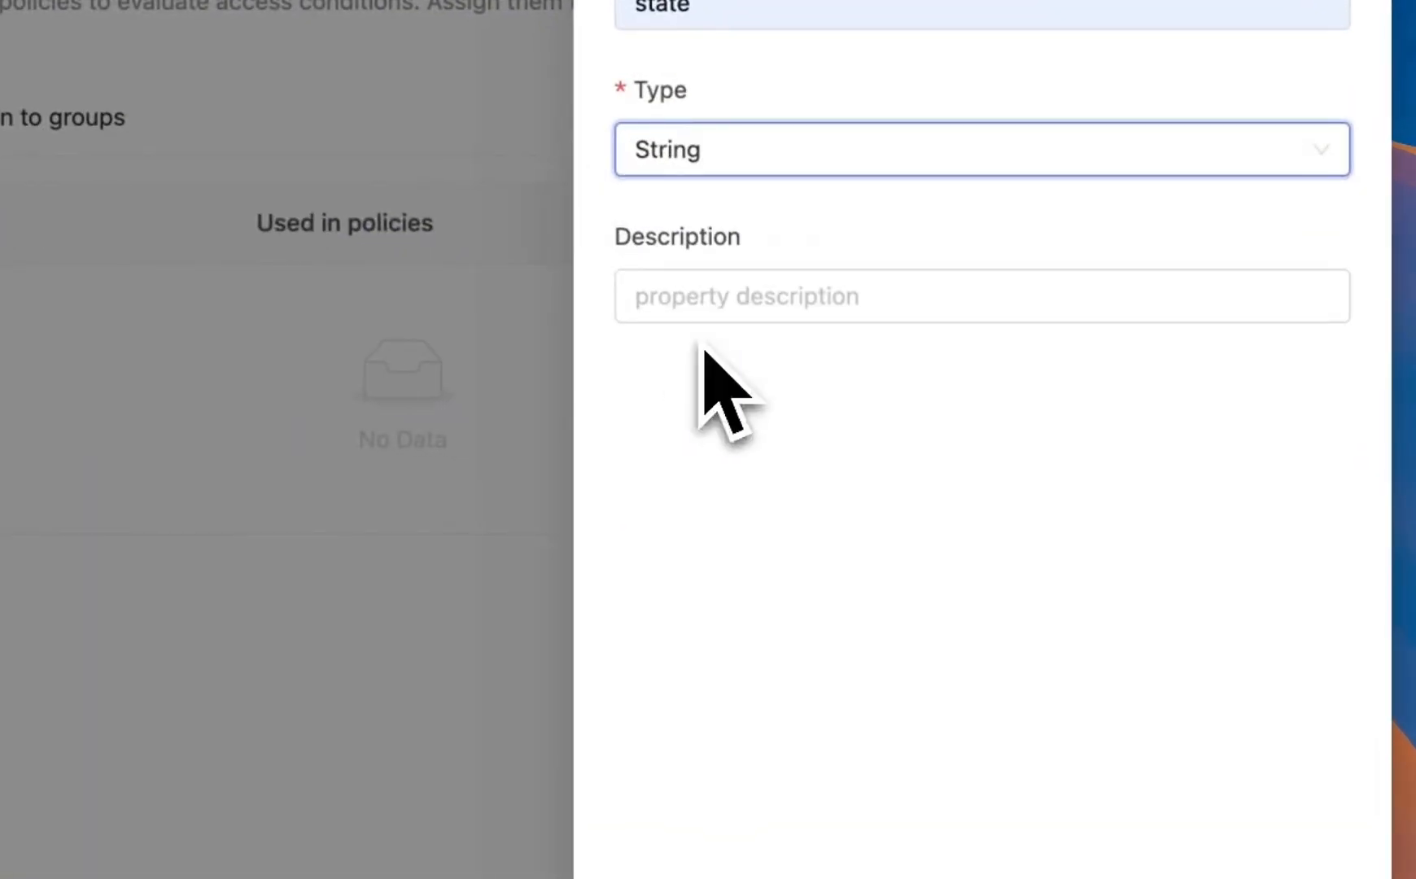
left_click(747, 301)
key("Down")
key("Down")
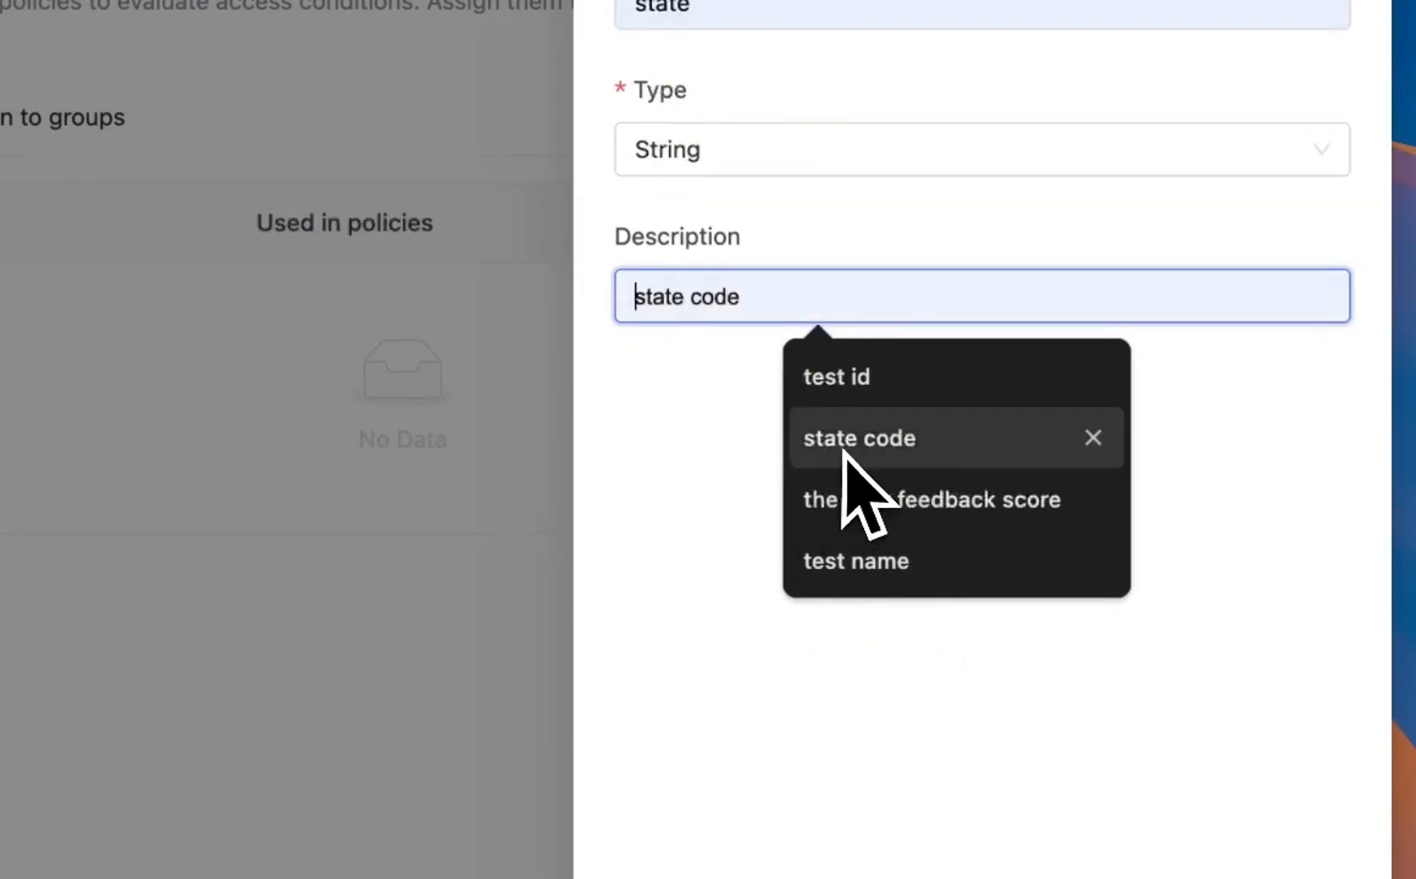
left_click(844, 454)
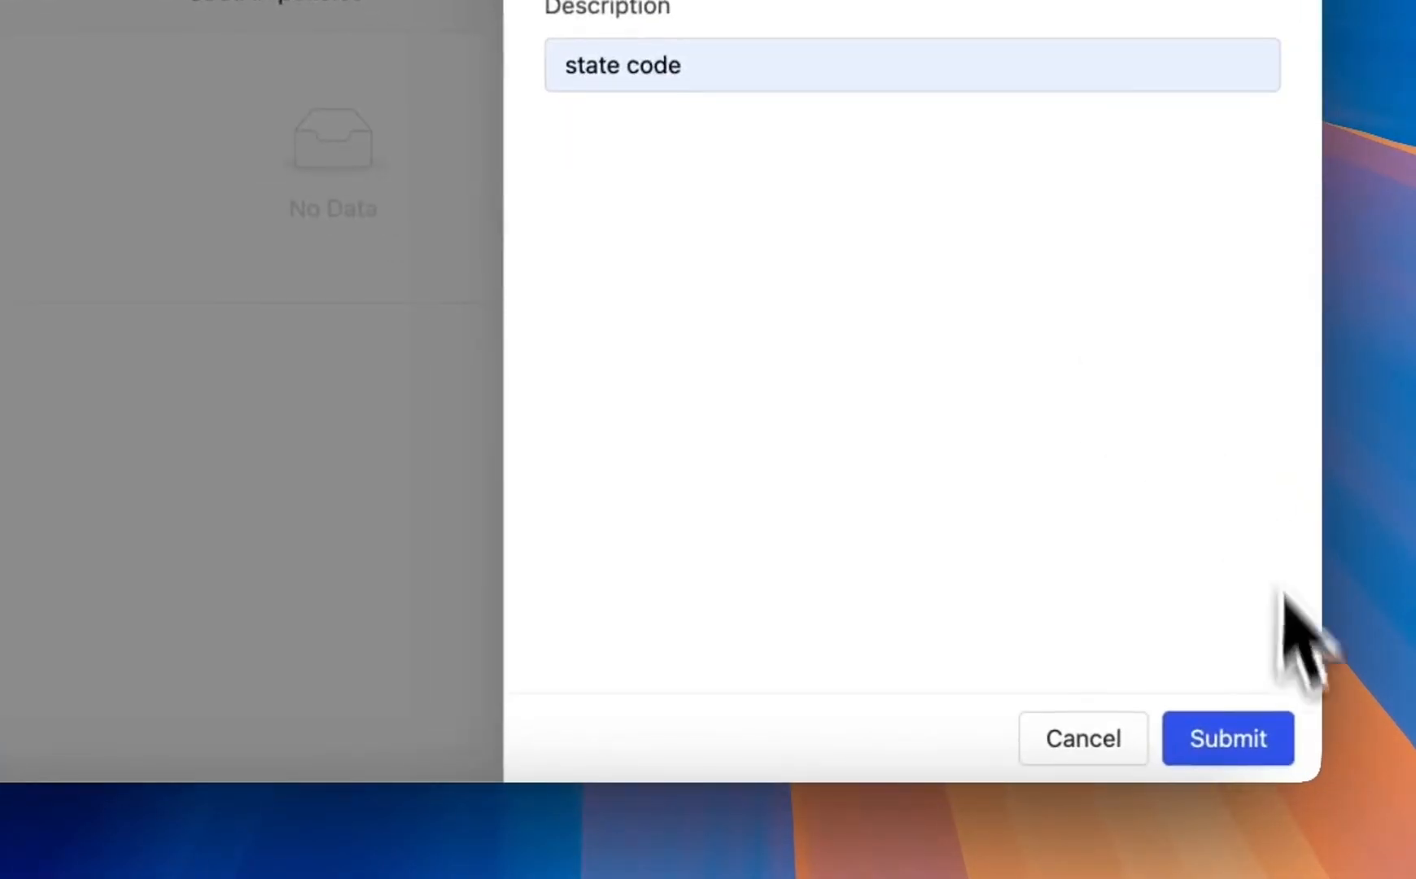
left_click(1270, 738)
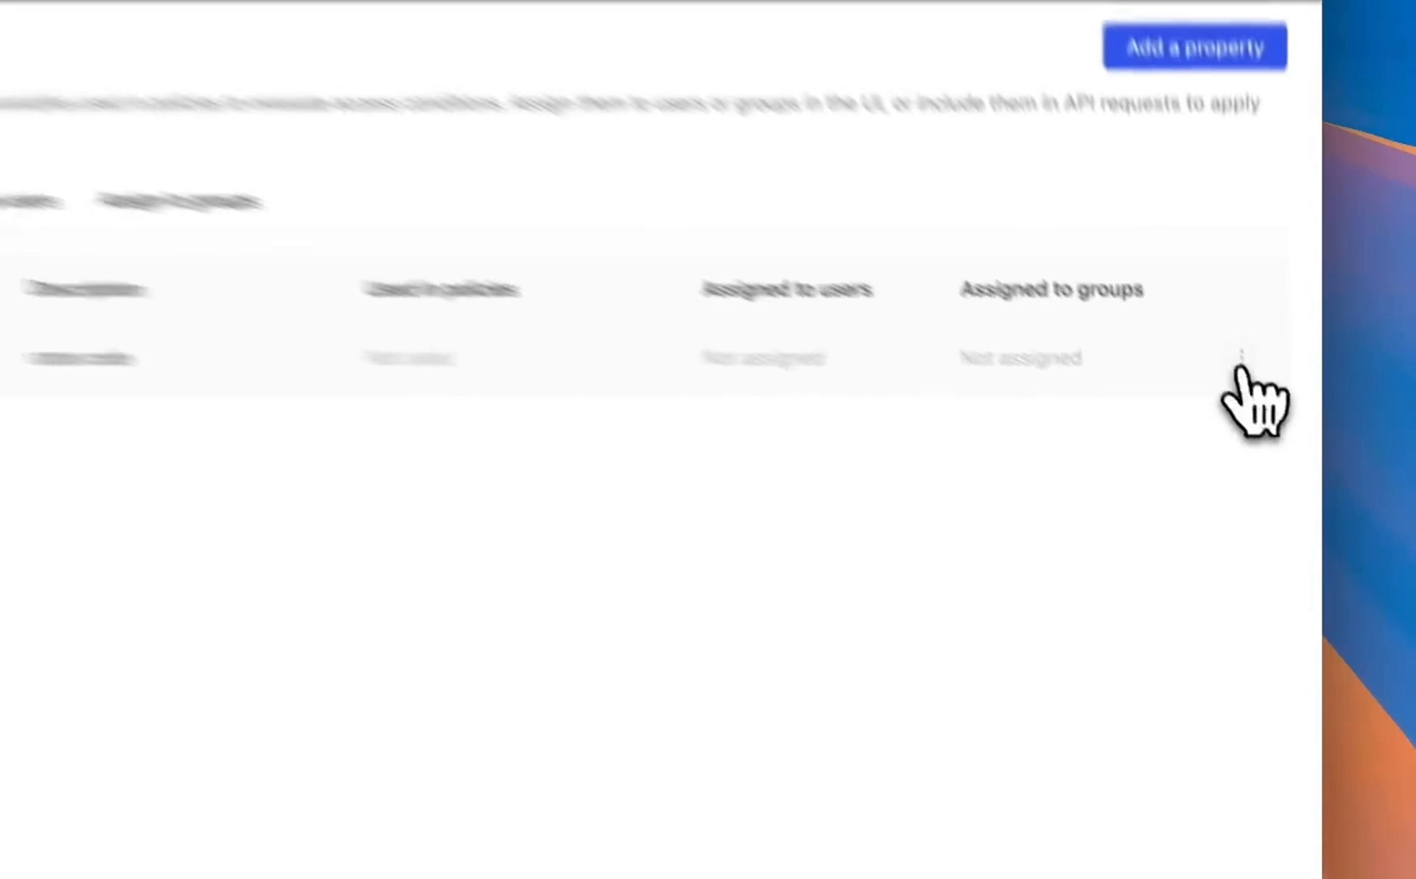
Step: Open the state property's details to review them, then close the panel
left_click(1273, 428)
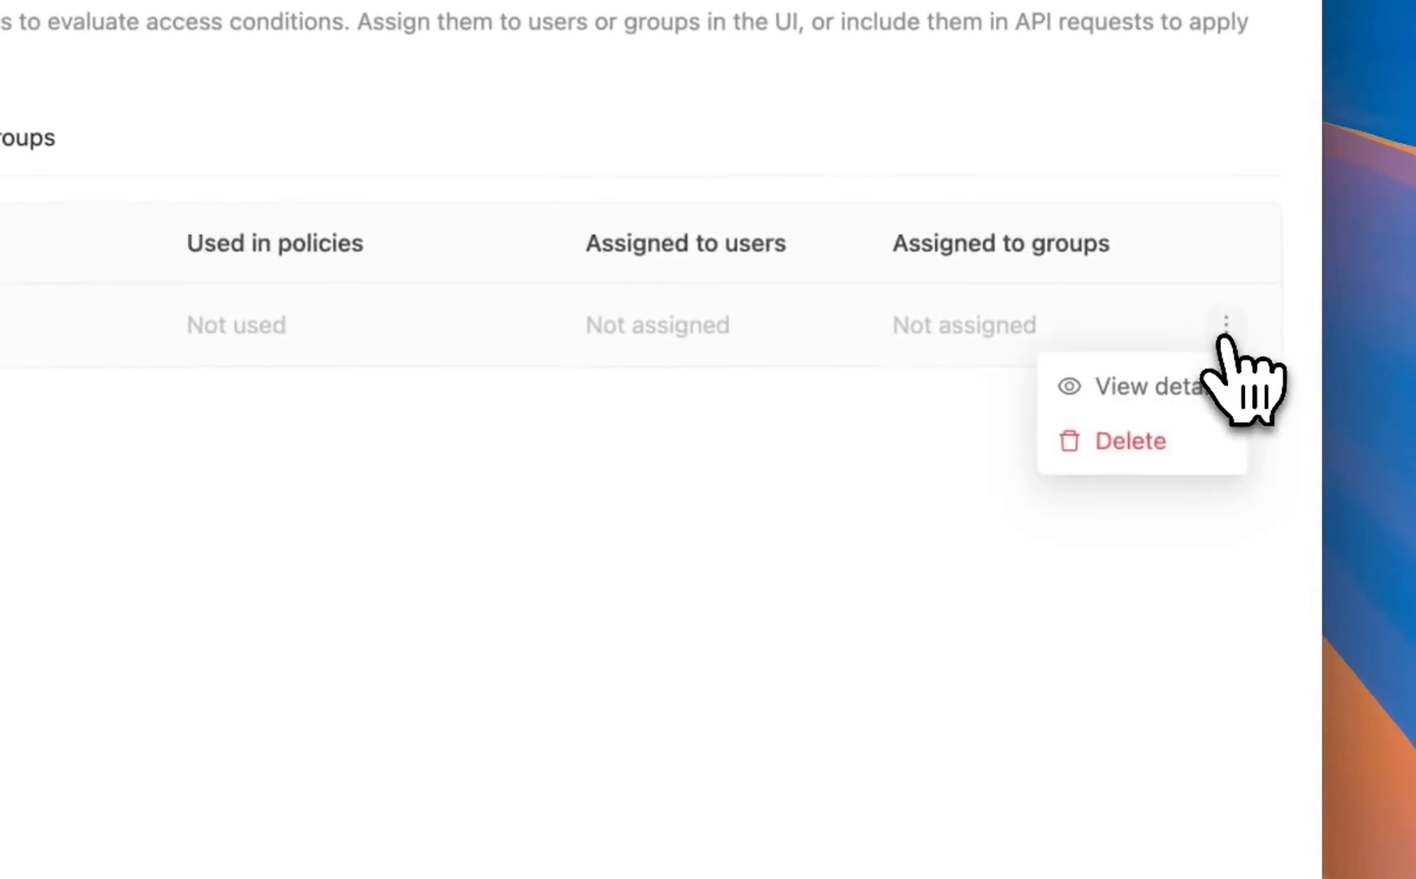
left_click(1239, 460)
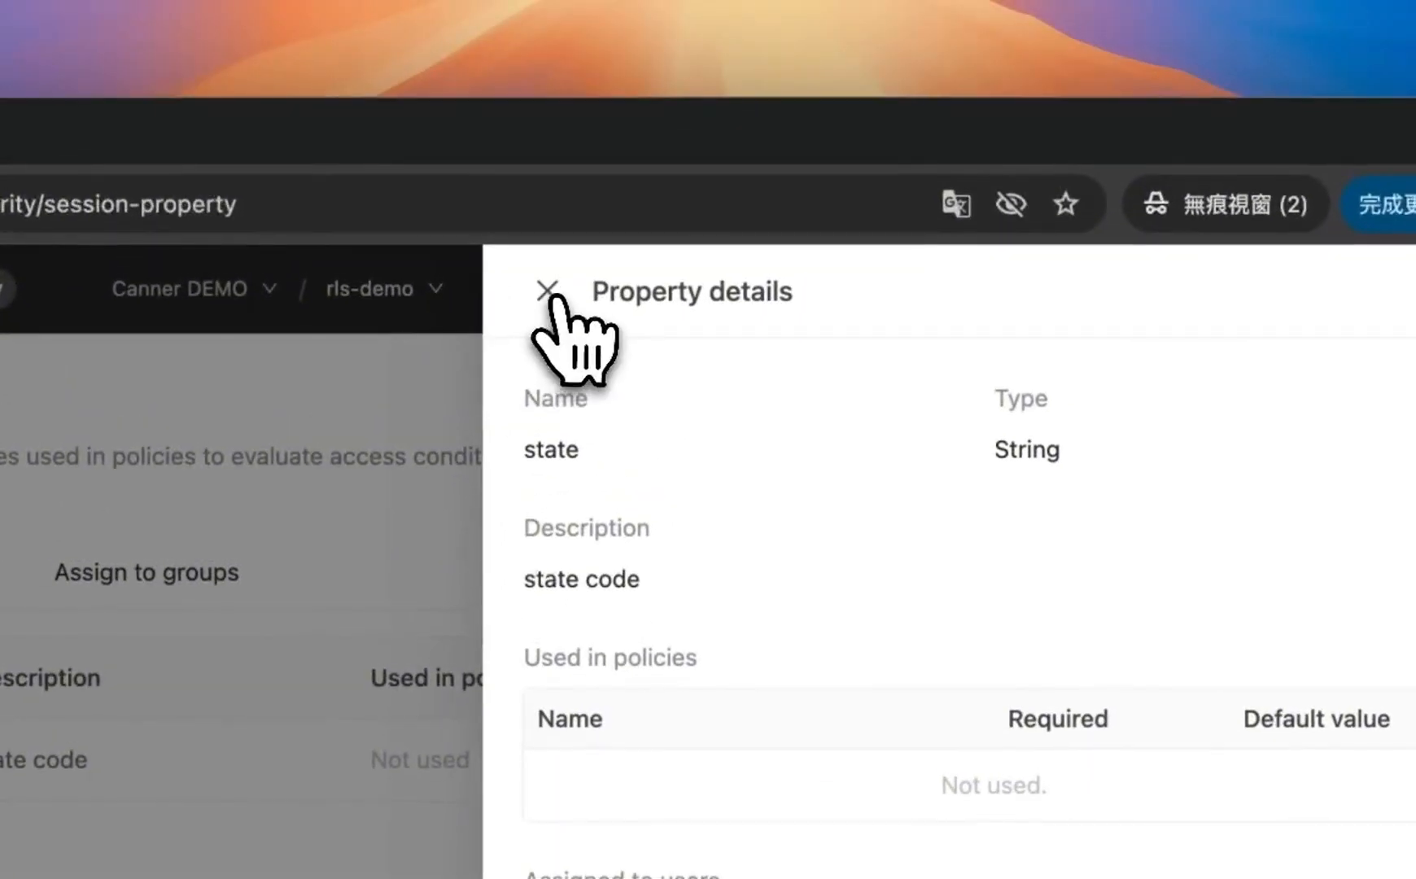
left_click(550, 288)
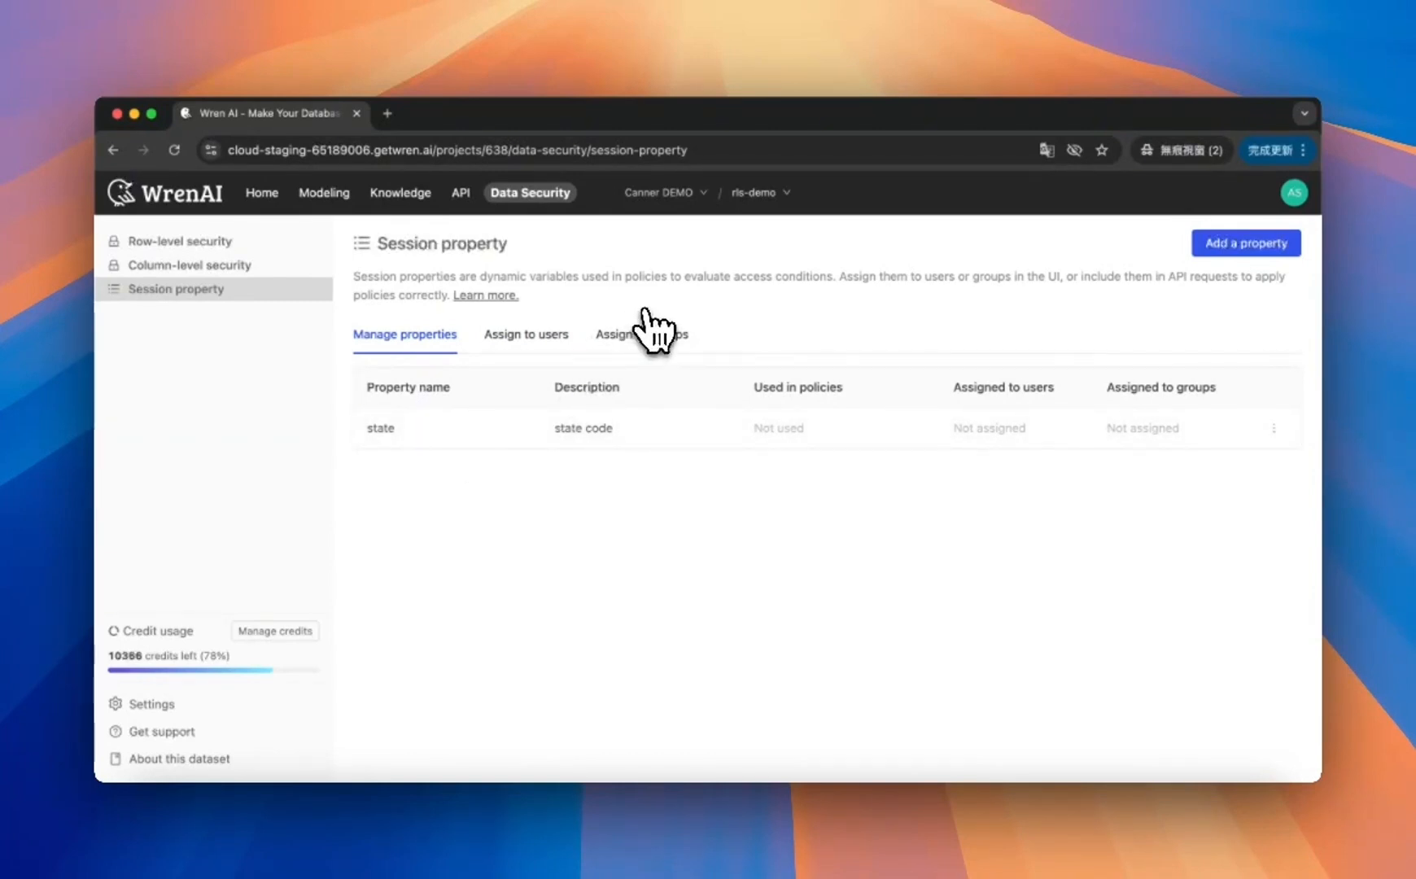
Step: Browse the user and group assignment tabs and the property list for the new state property
left_click(528, 335)
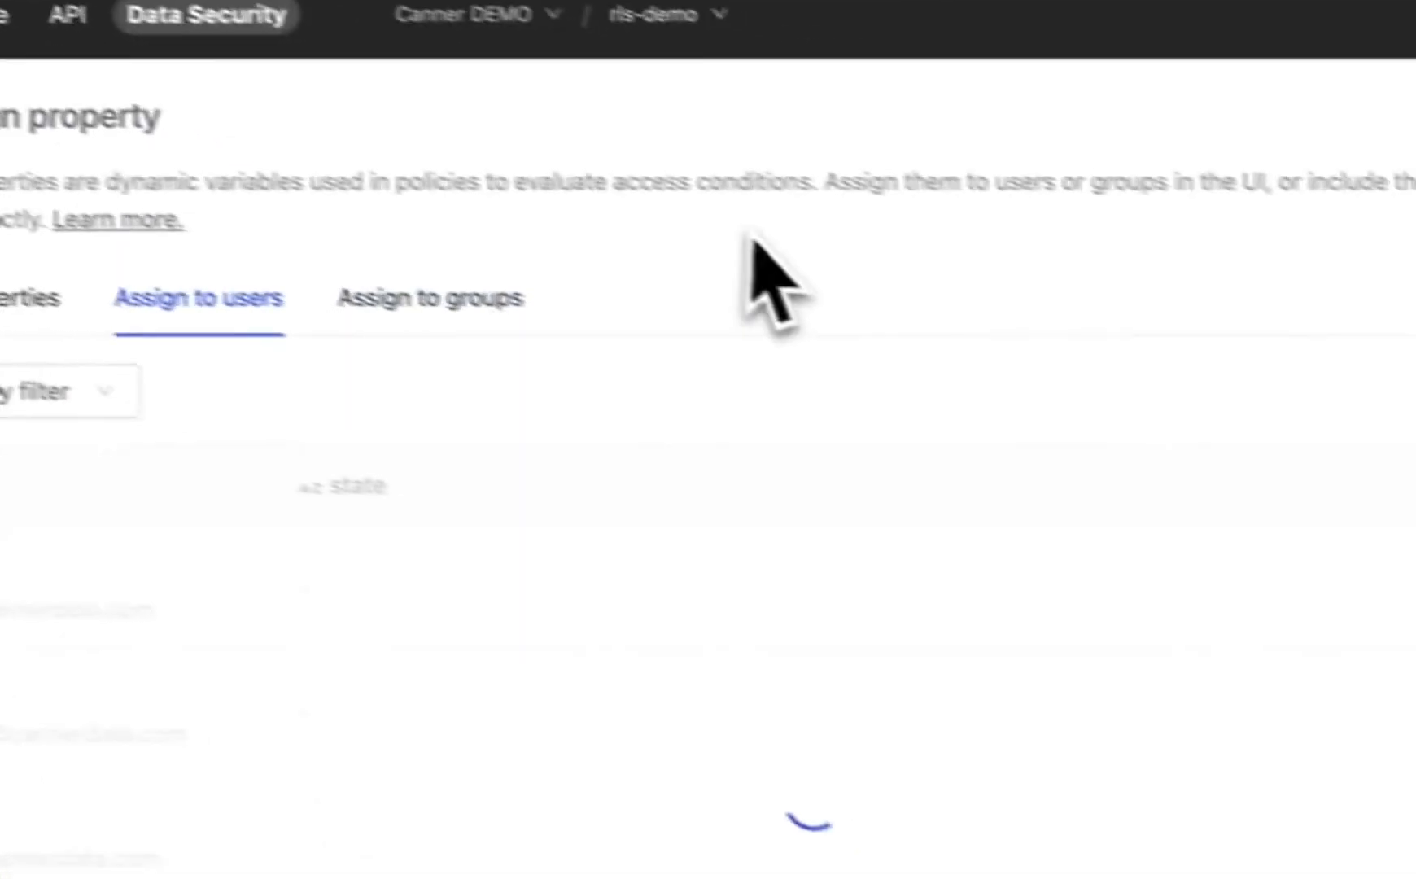
left_click(484, 298)
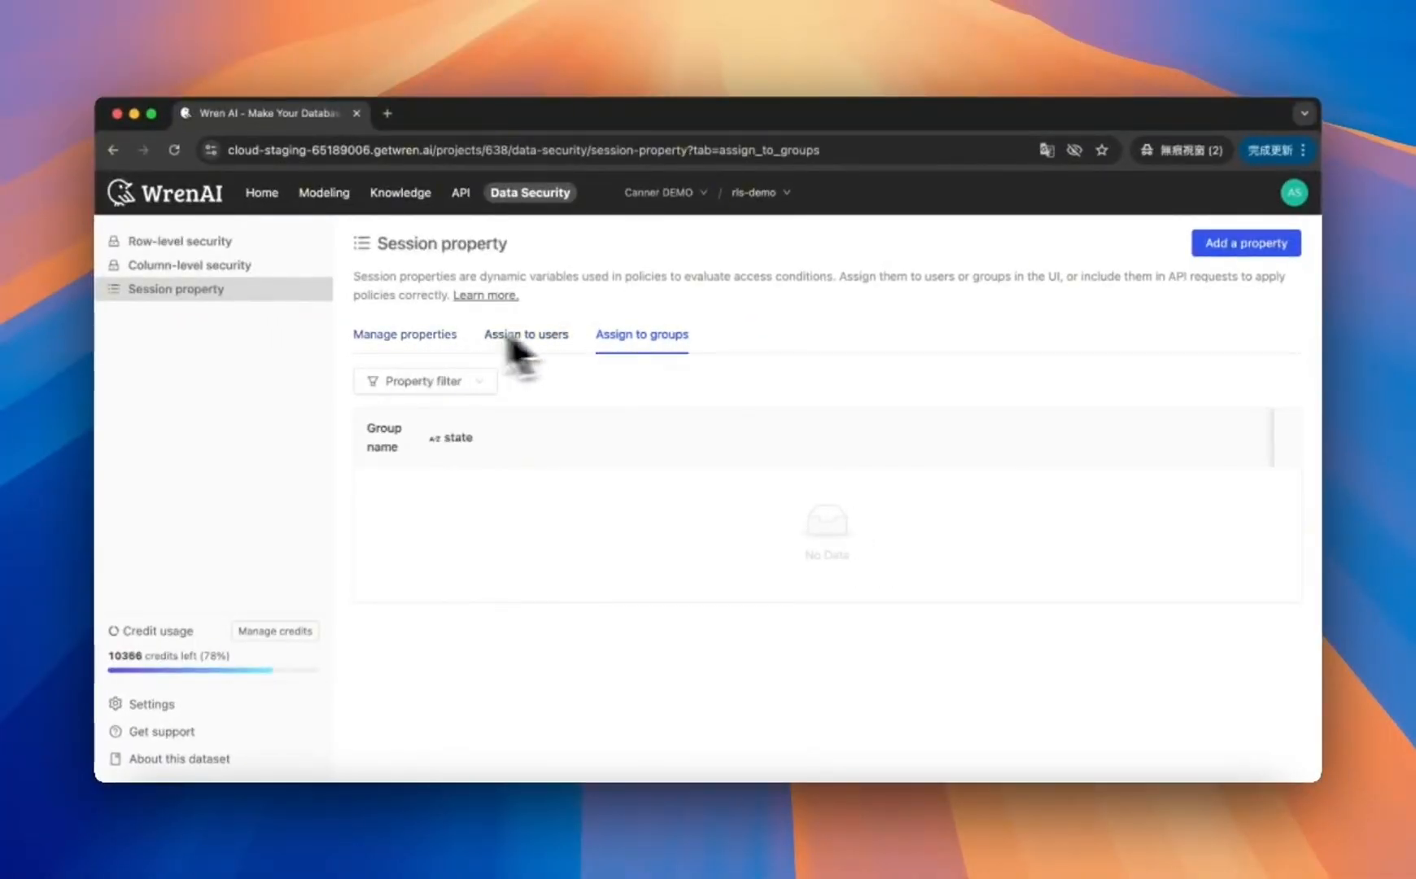
left_click(525, 335)
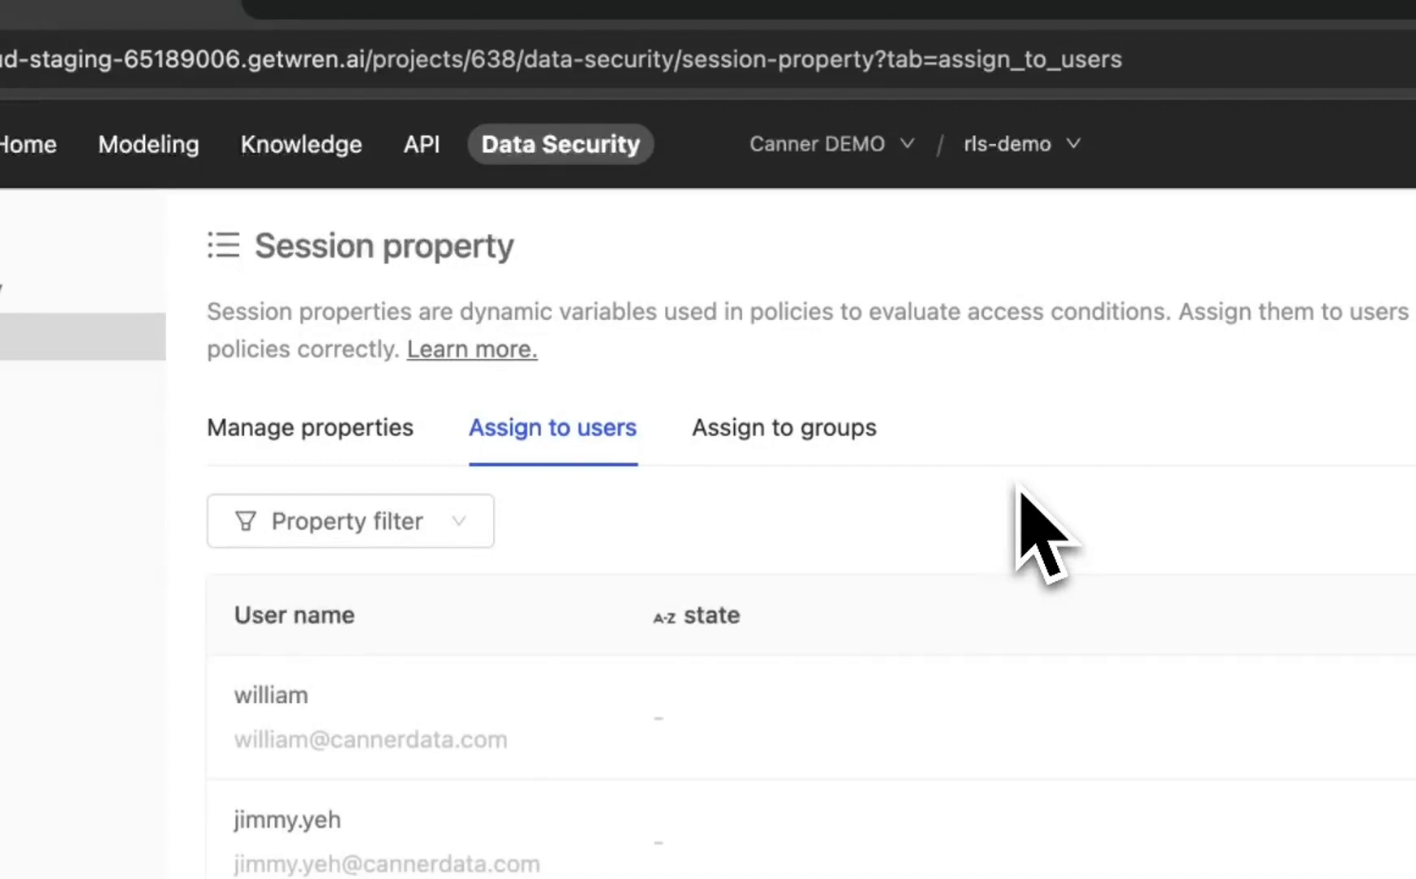
left_click(350, 429)
double_click(739, 405)
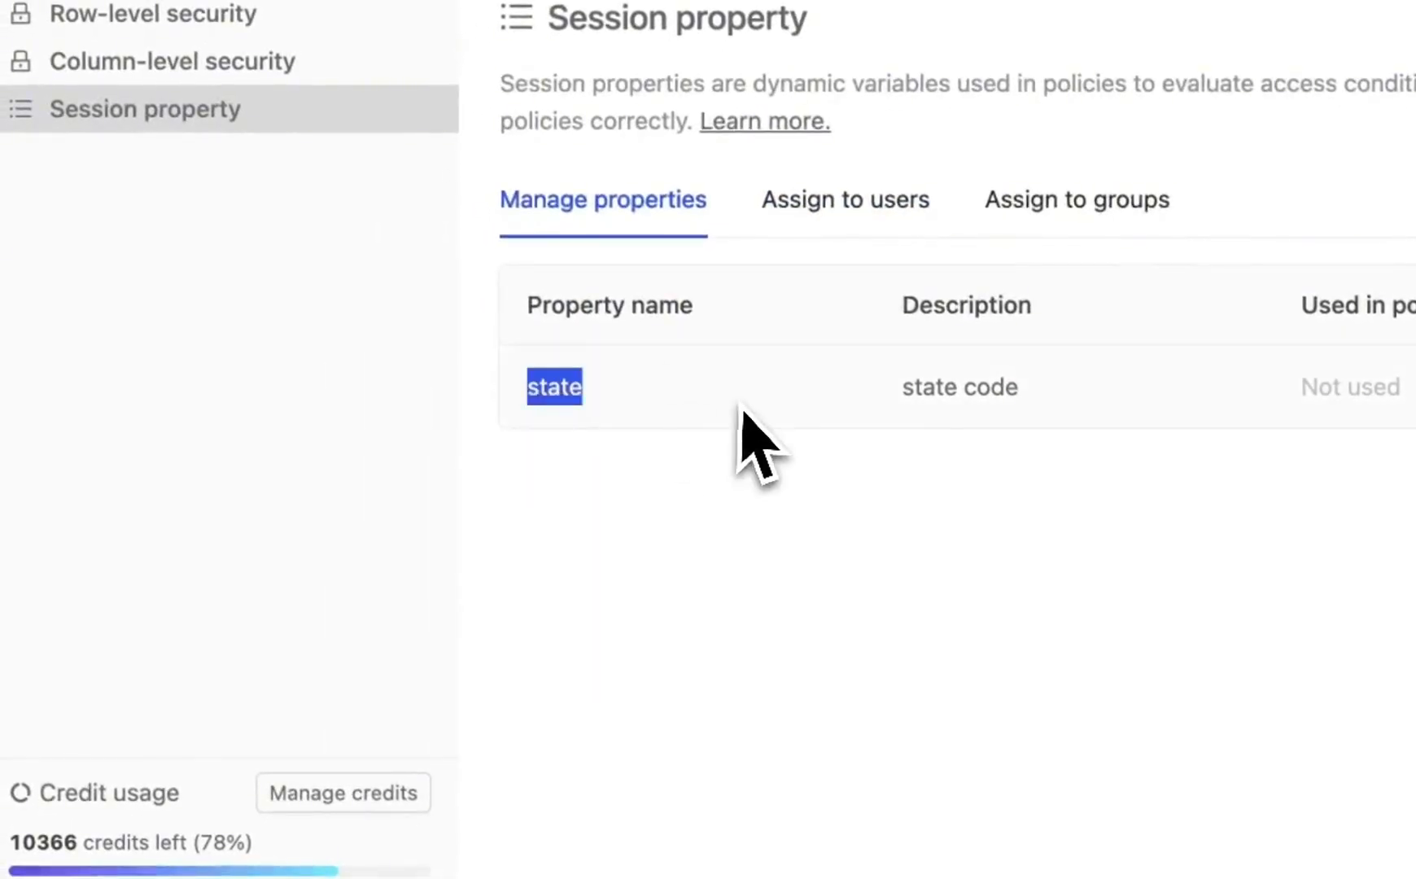
left_click(736, 411)
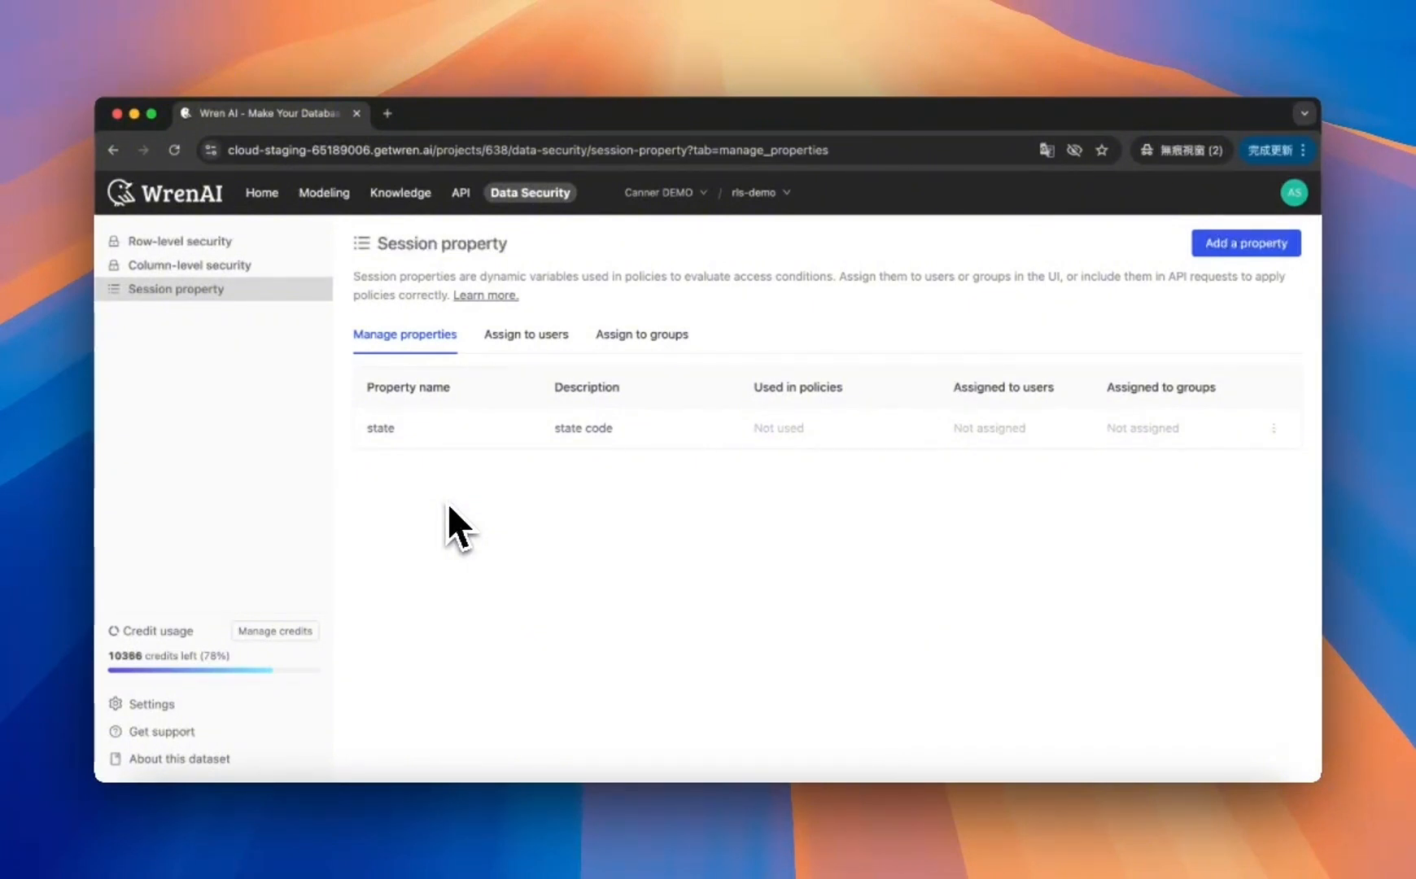
Step: Set the state property value to RJ for the user listed on the second page of user assignments
left_click(521, 336)
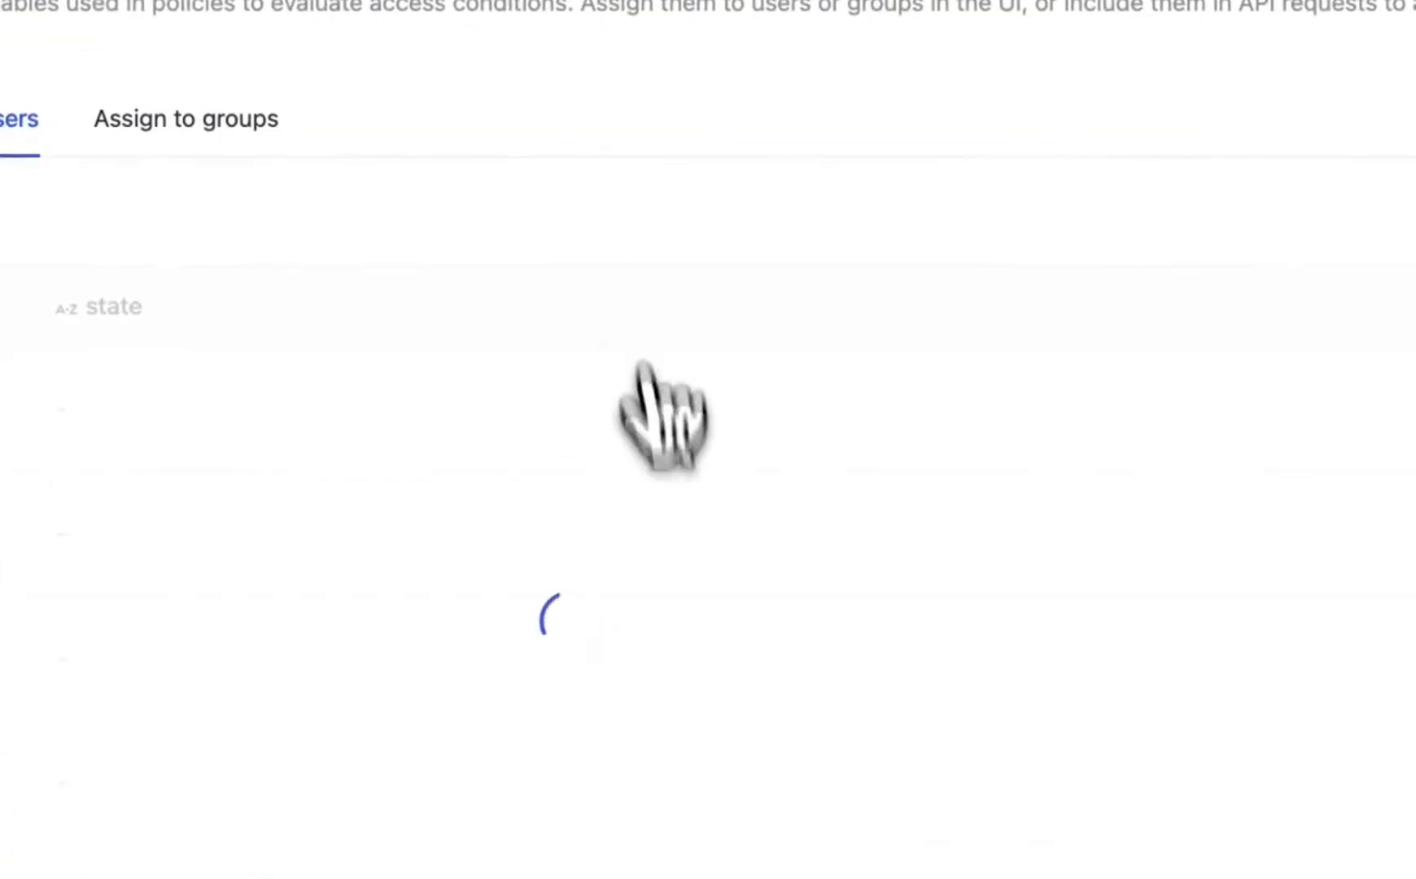
scroll(599, 655, "down", 3)
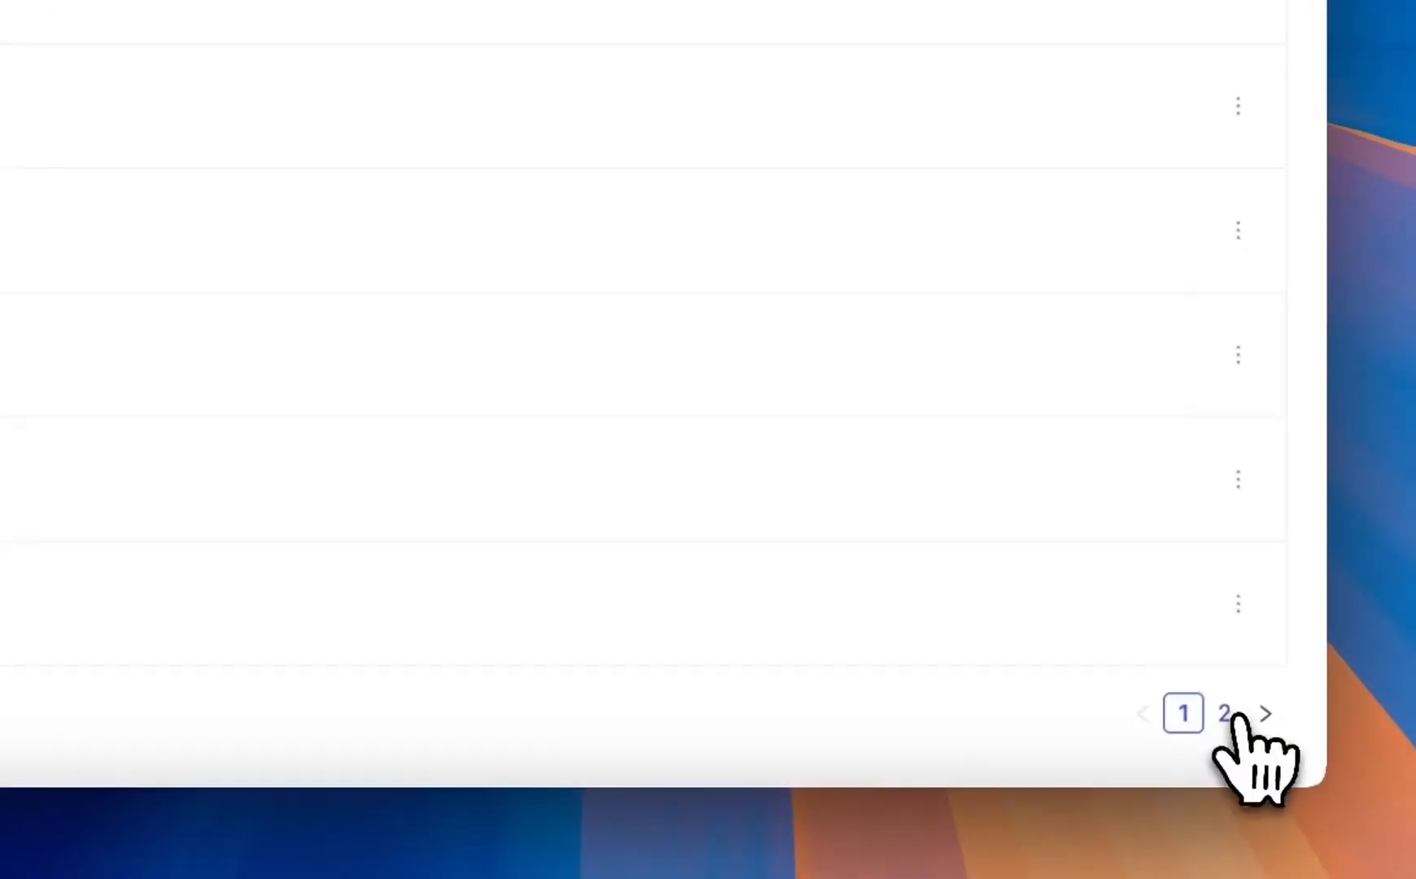
left_click(1227, 716)
left_click(1233, 354)
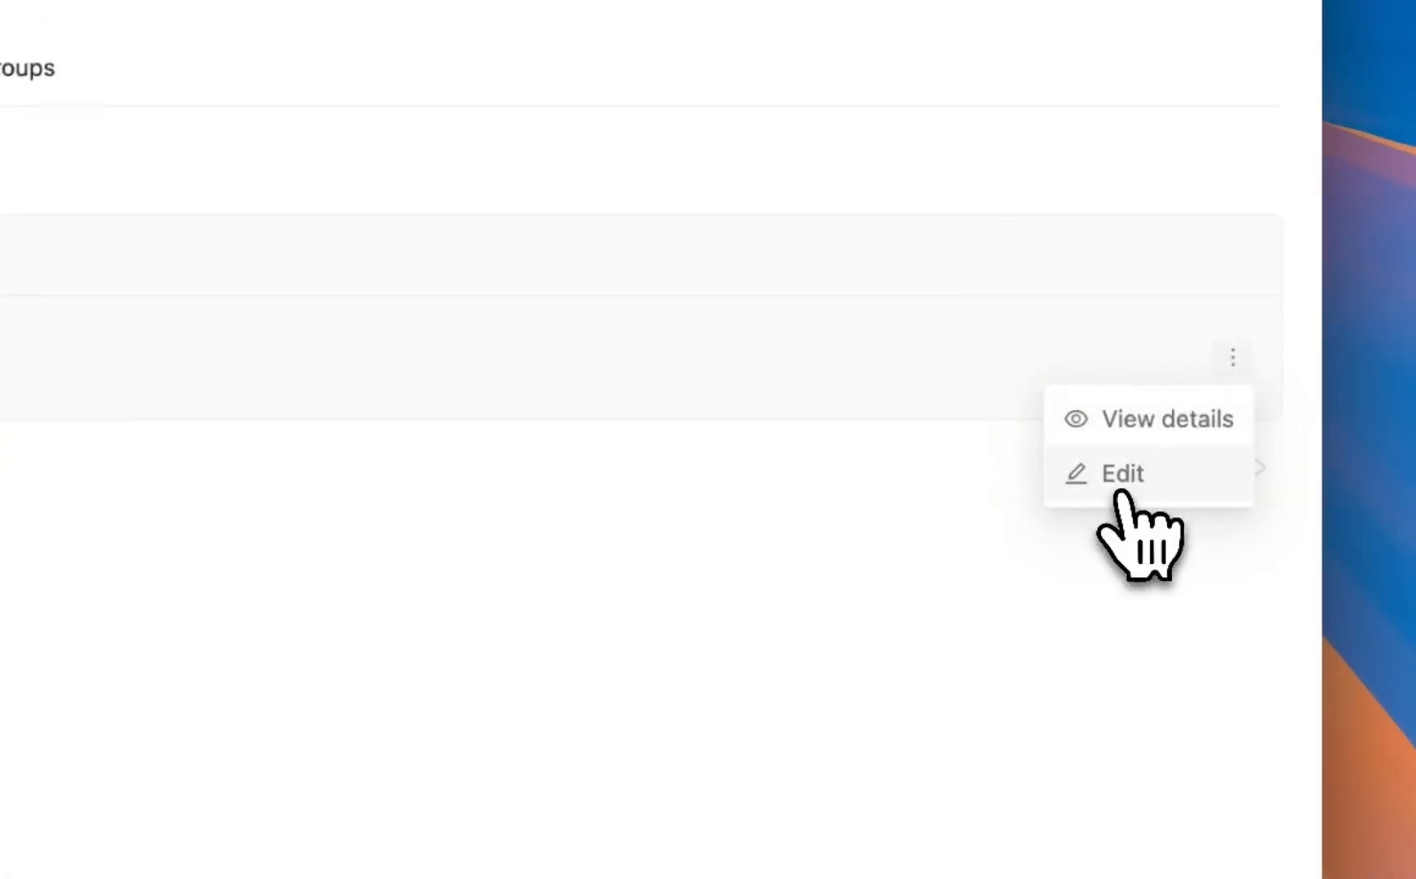
left_click(1113, 480)
left_click(1058, 569)
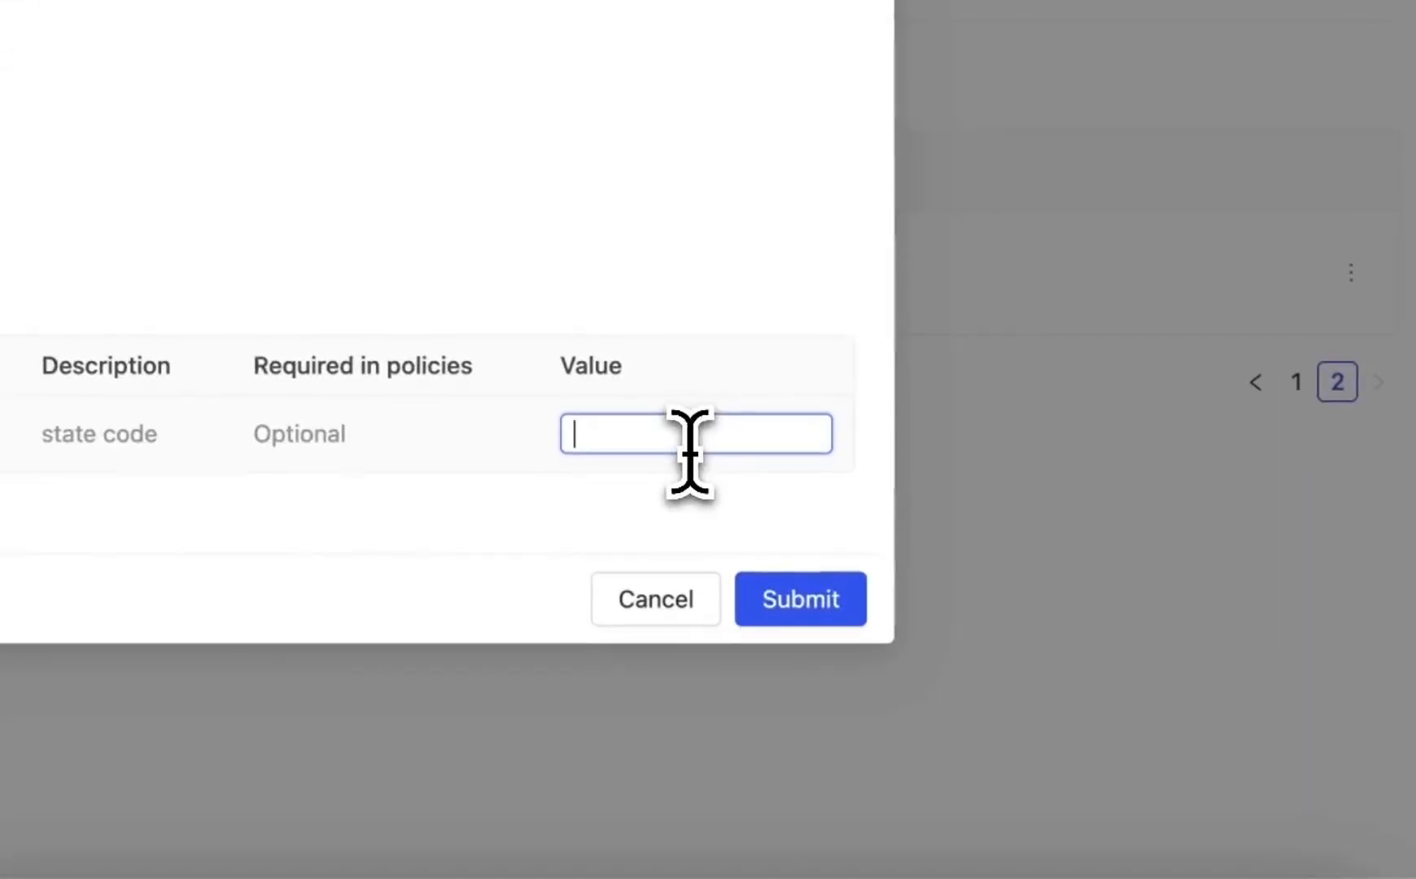
left_click(1045, 640)
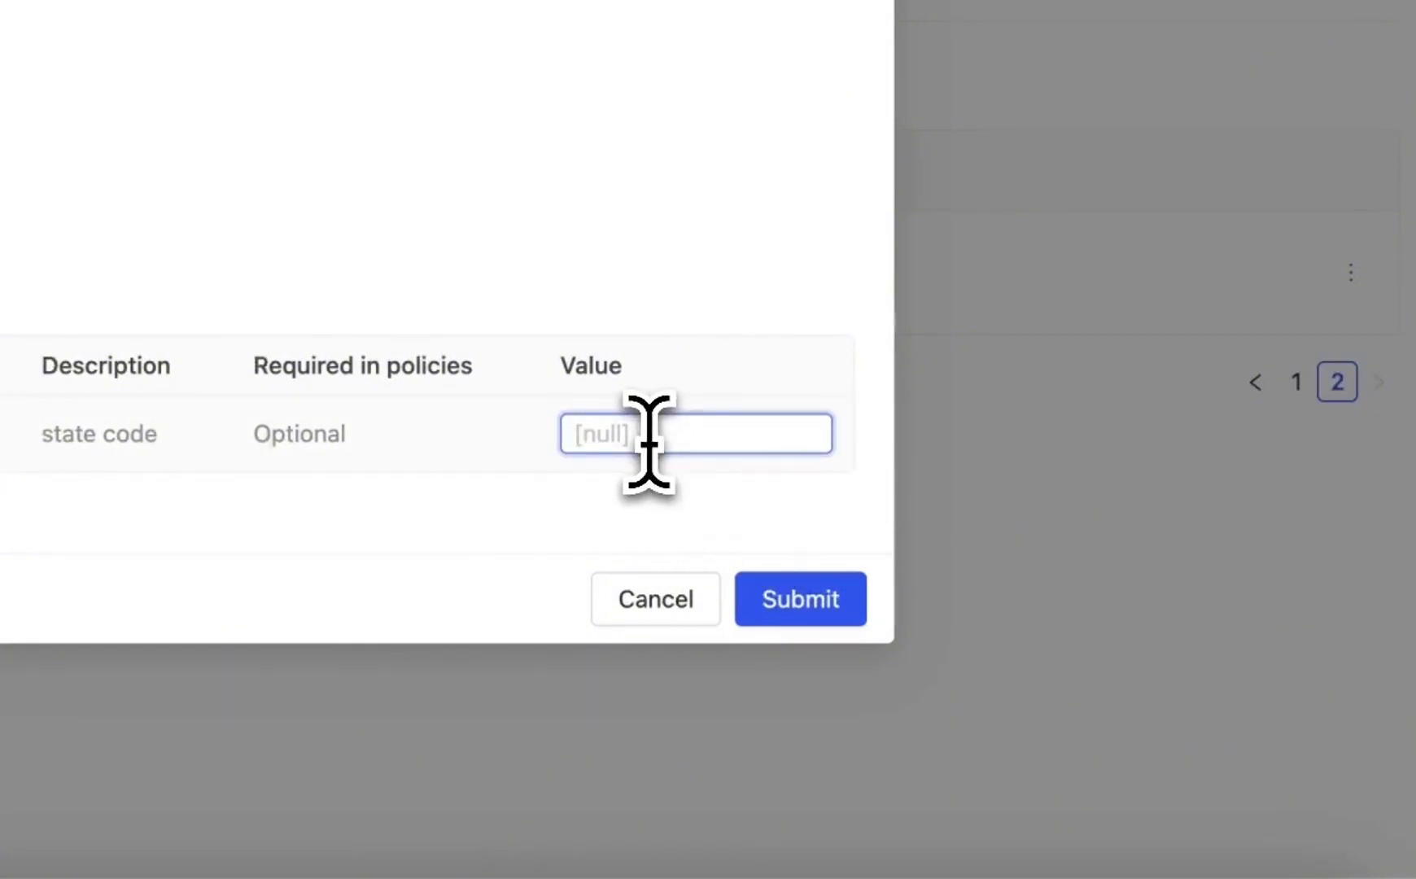
type("AL")
key("Return")
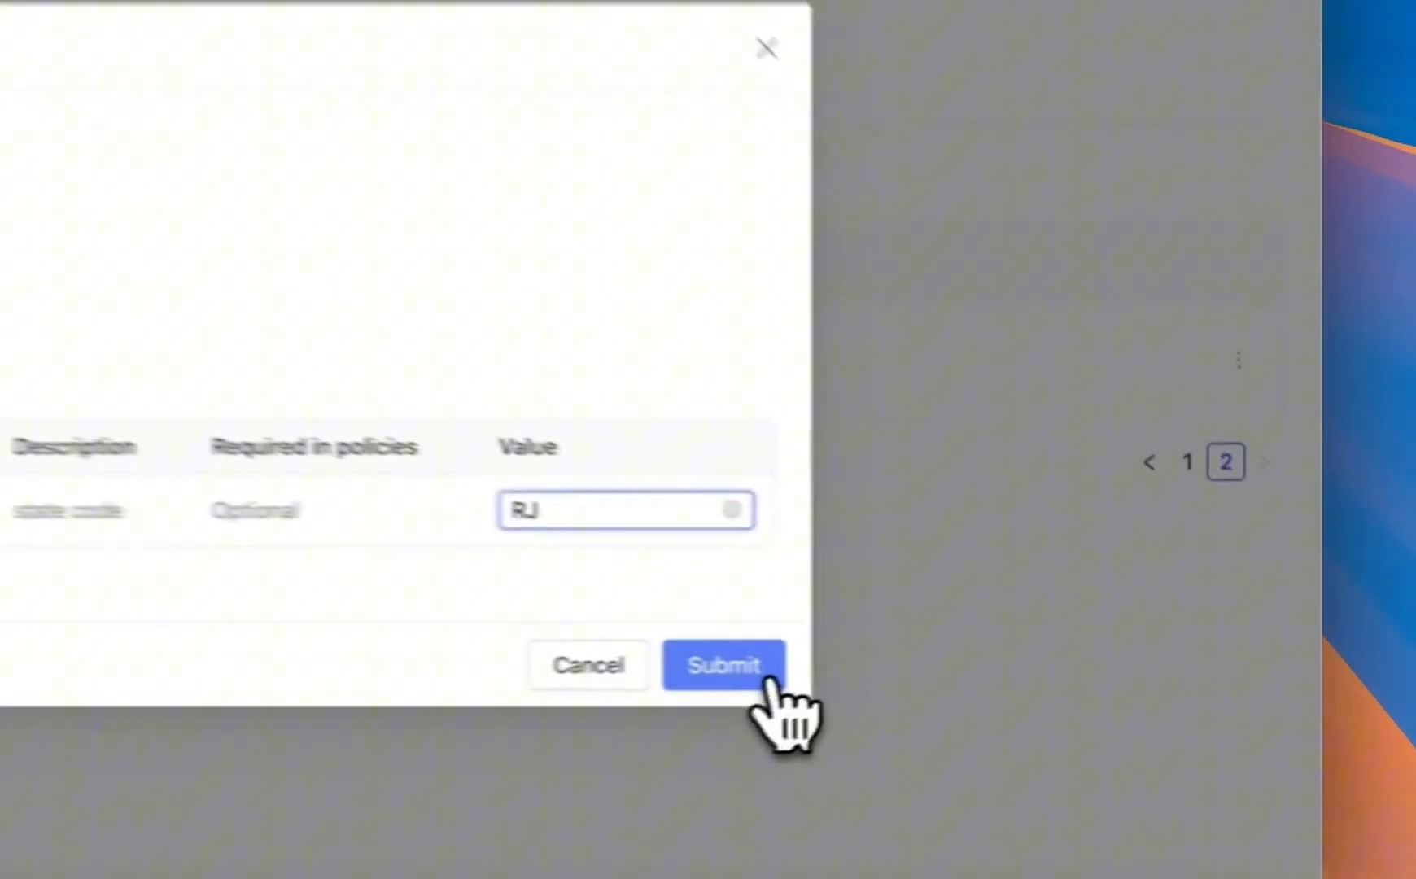
left_click(1007, 645)
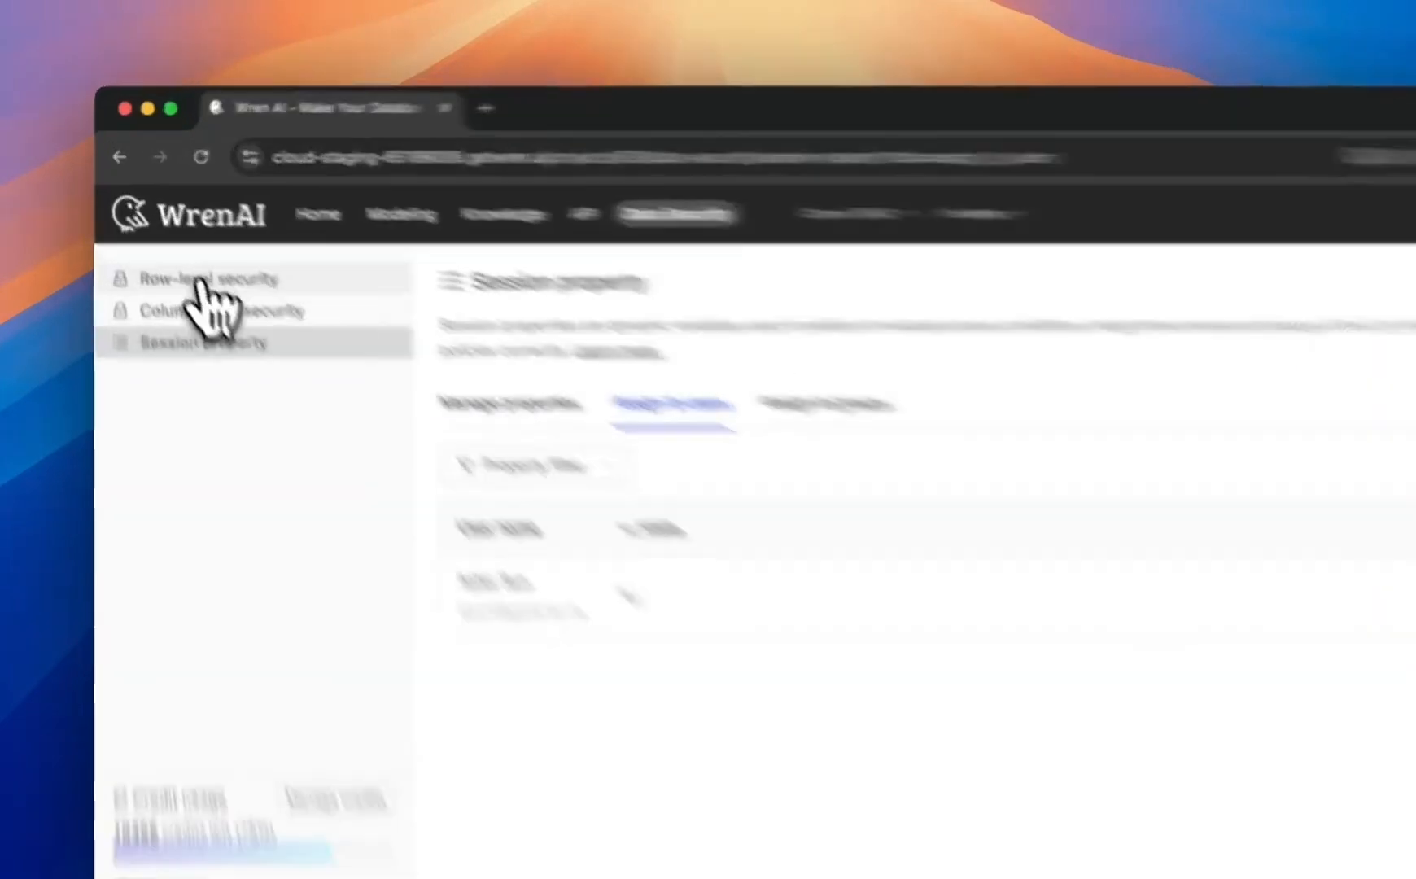
Step: Start a new row-level security policy named state_owner and apply it to the customers model
left_click(172, 243)
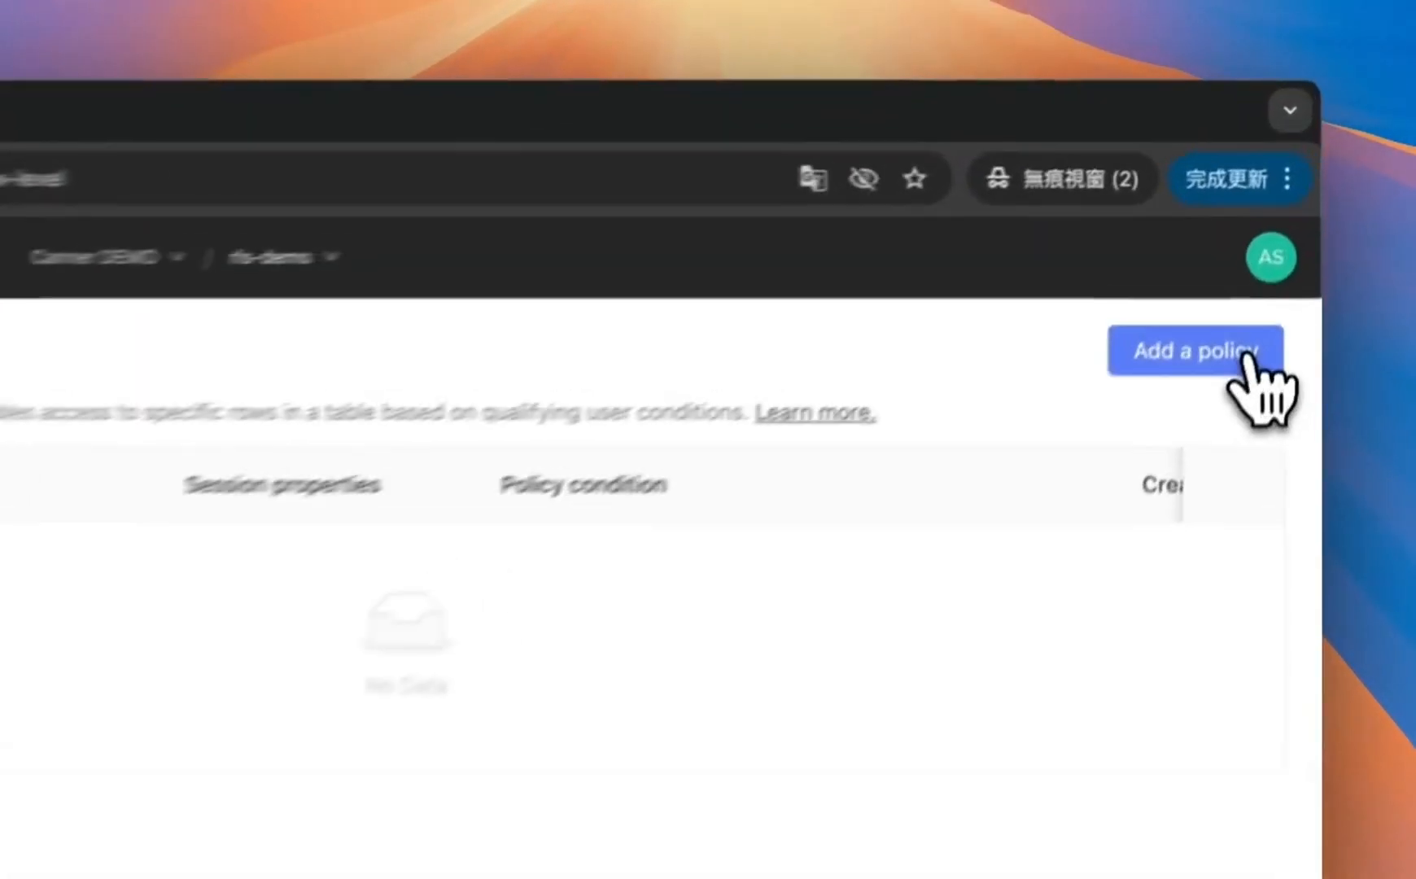
left_click(1282, 248)
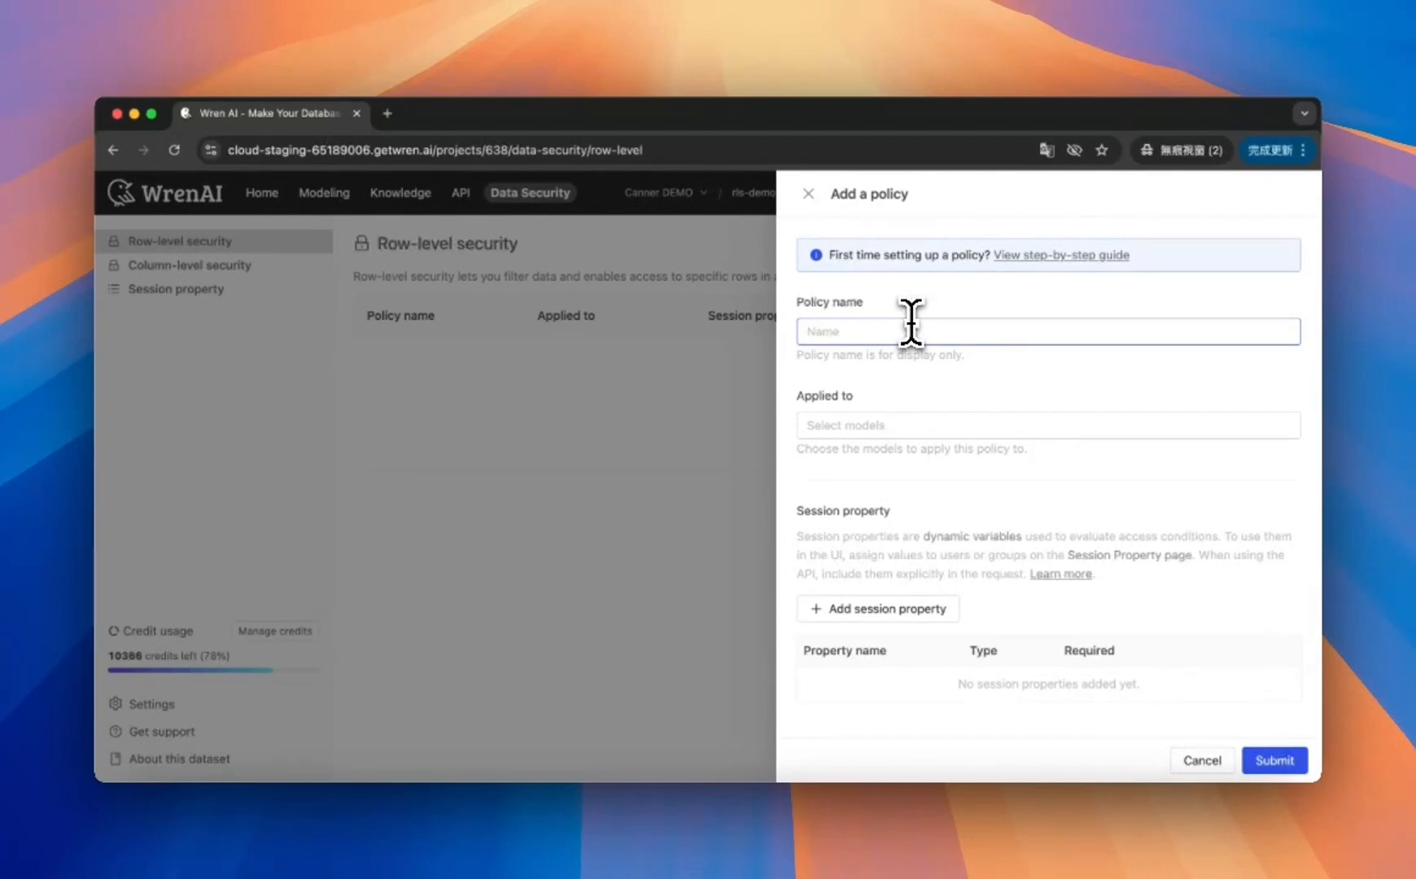
left_click(846, 332)
type("state_")
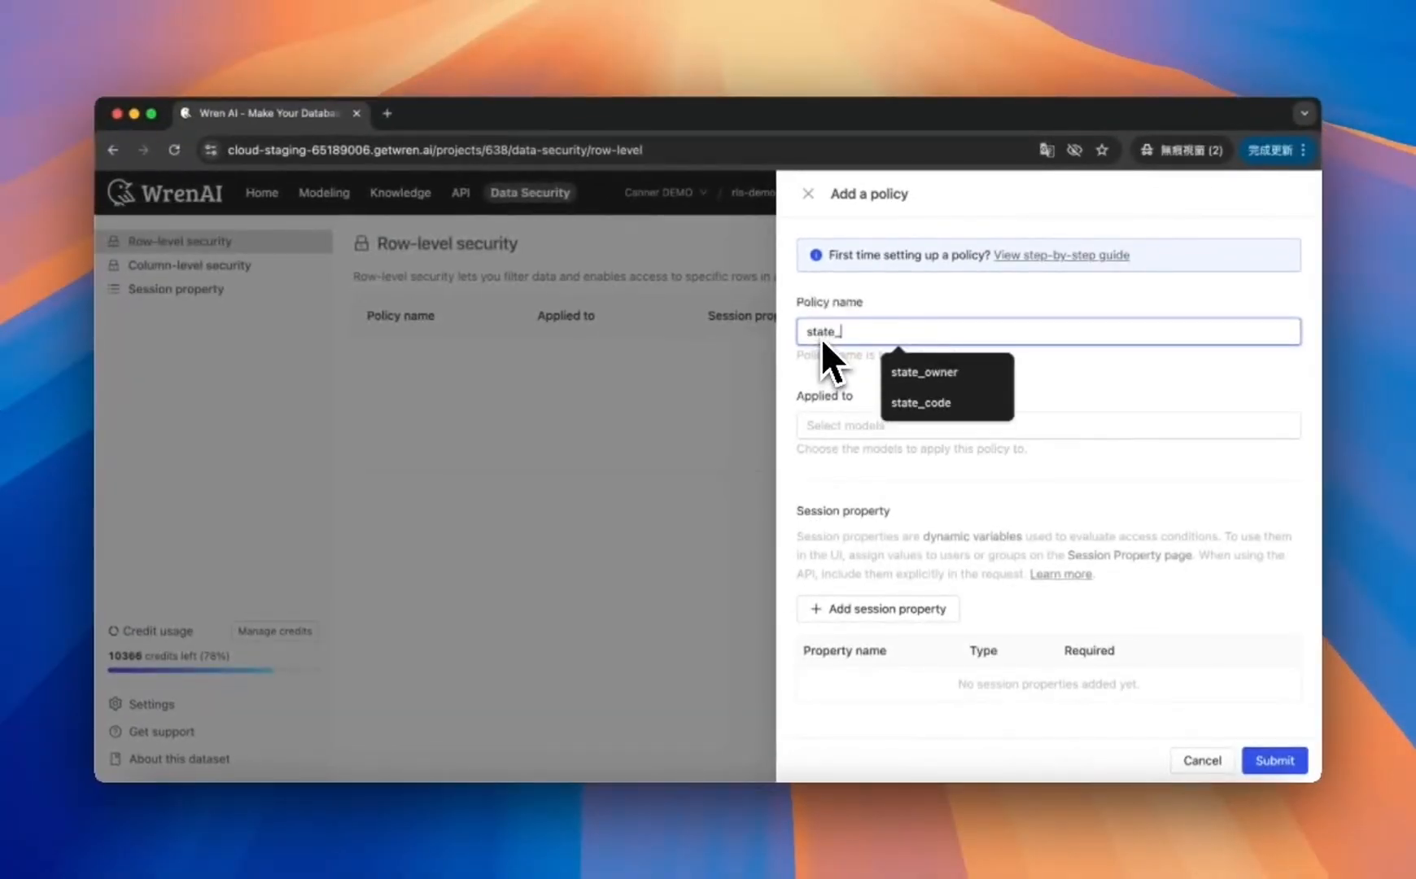
key("Down")
key("Return")
left_click(876, 425)
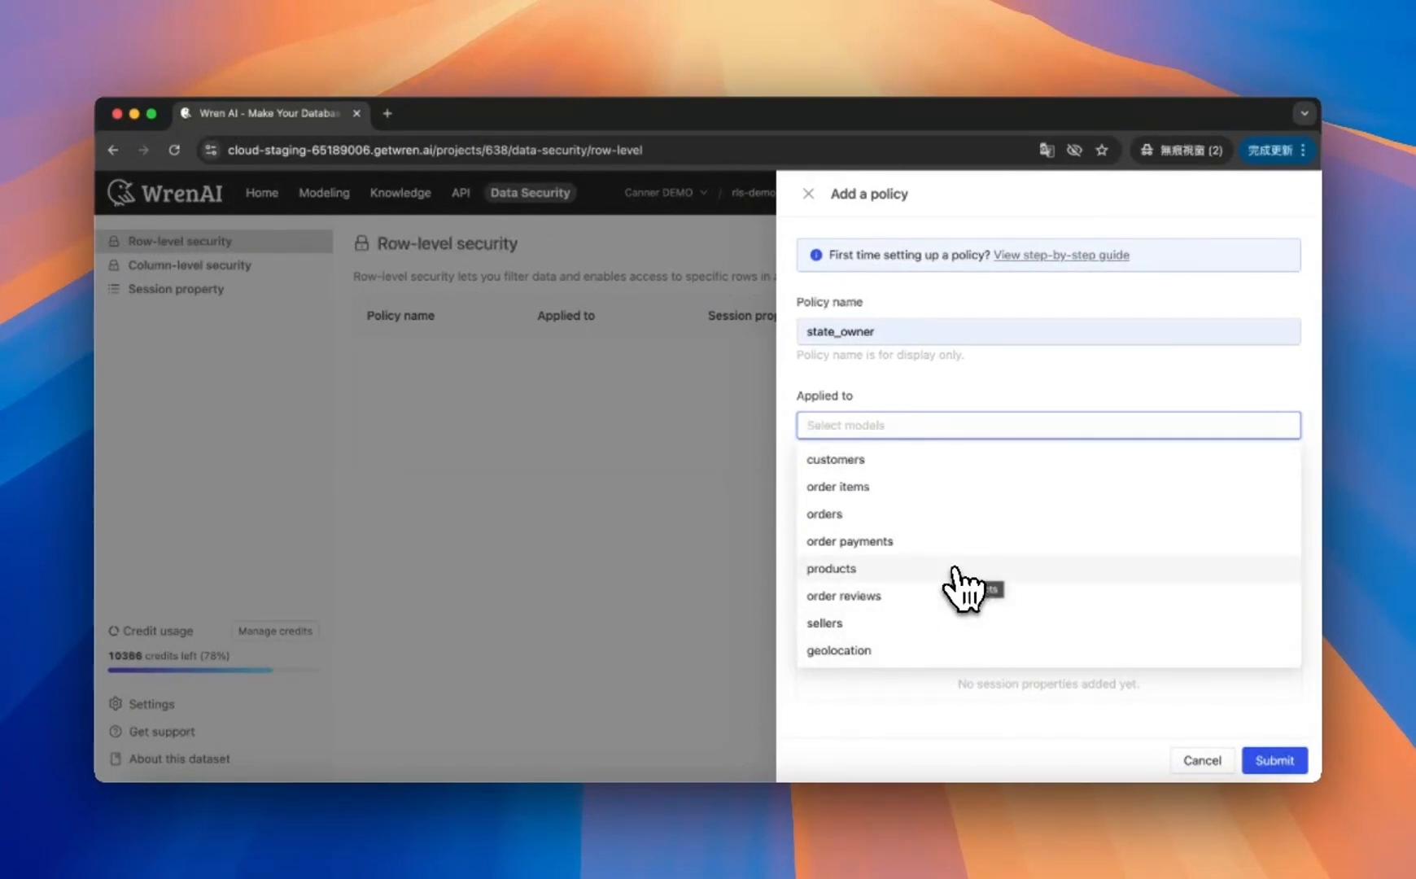
left_click(853, 459)
left_click(1042, 384)
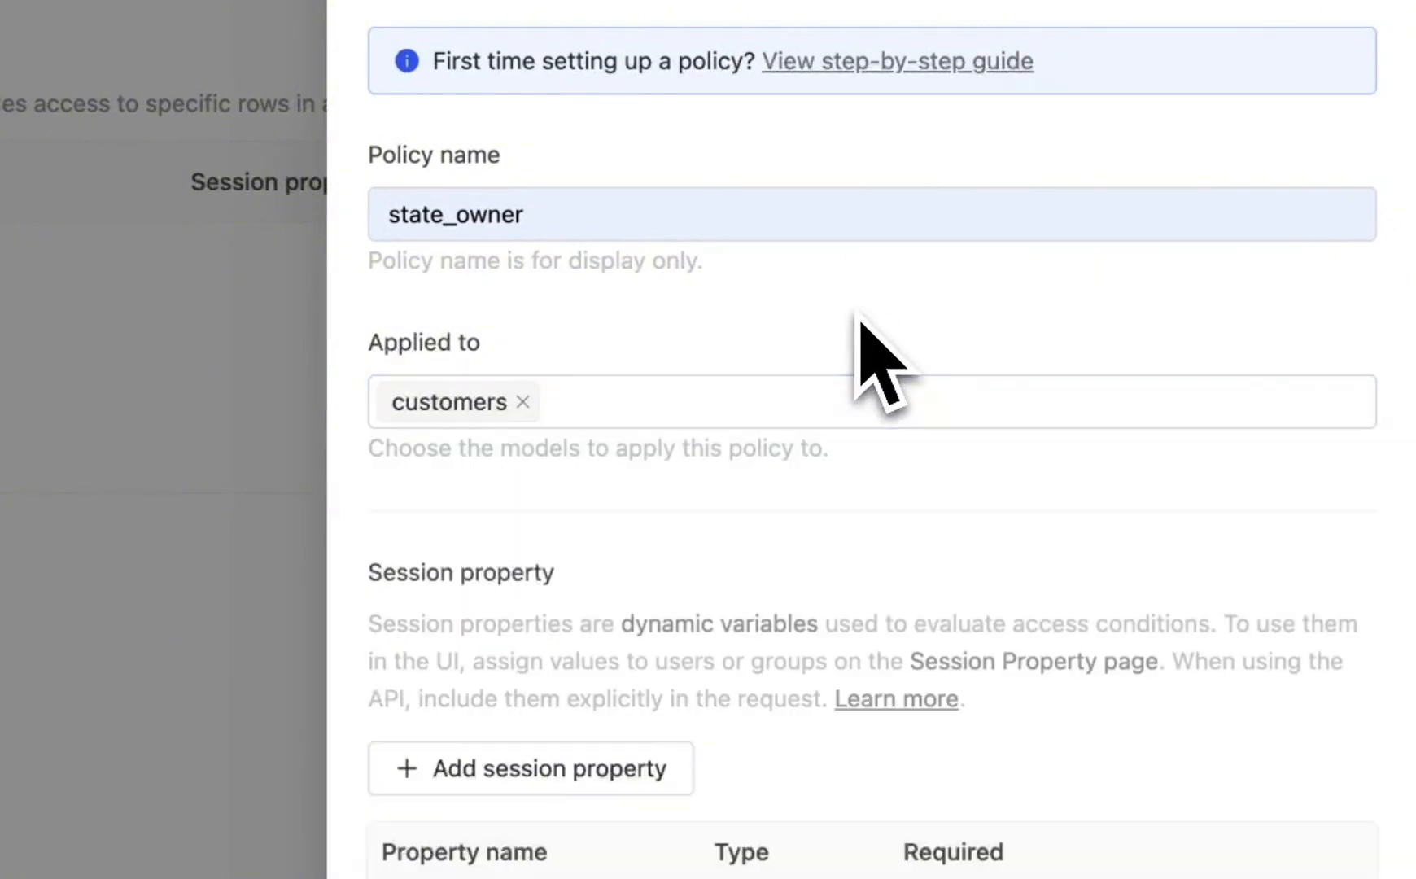
Step: Add the state session property to the policy
scroll(847, 641, "down", 2)
scroll(847, 641, "up", 2)
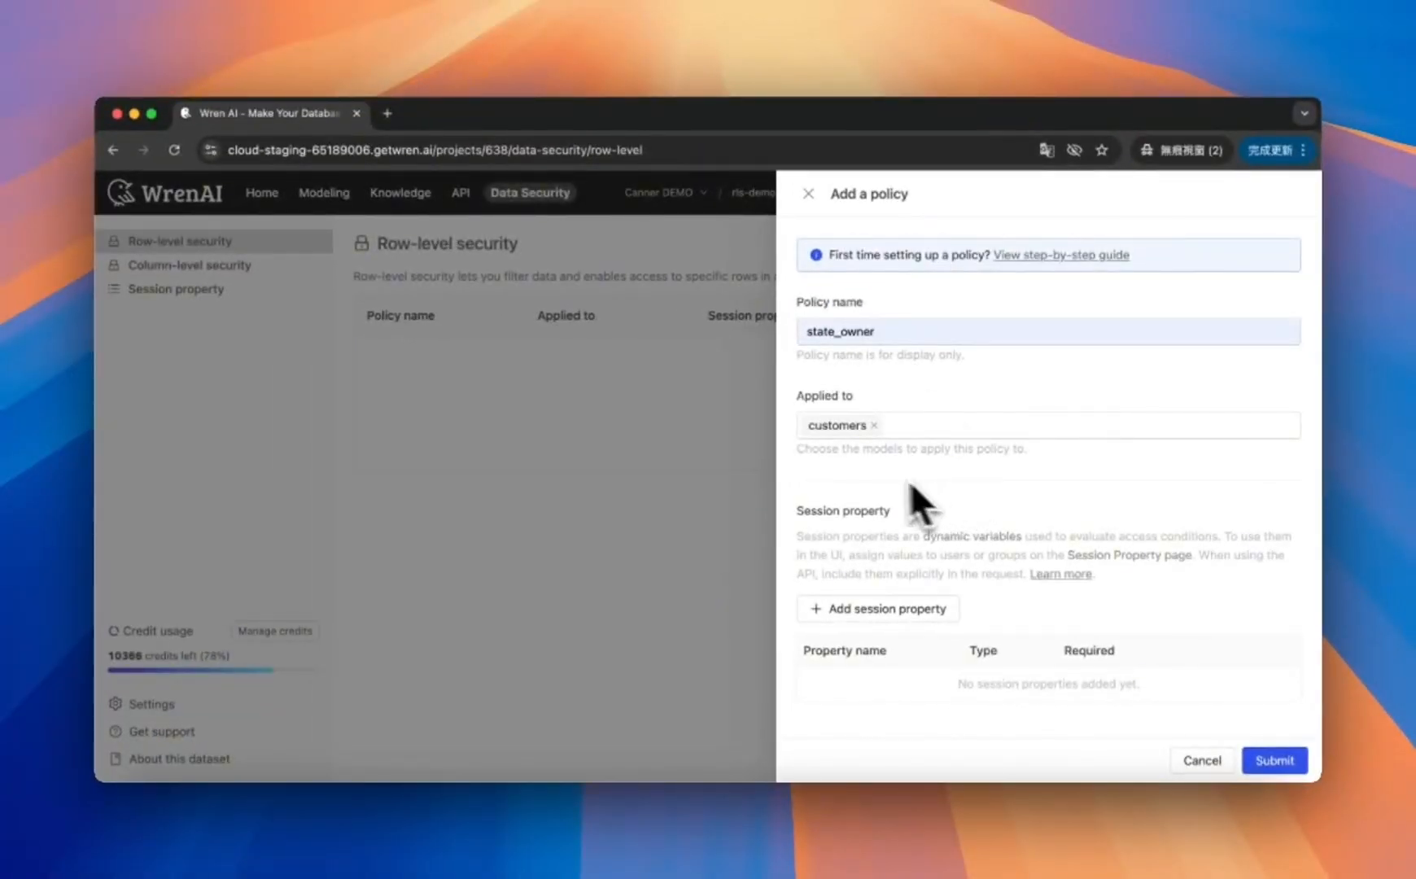
scroll(990, 570, "down", 3)
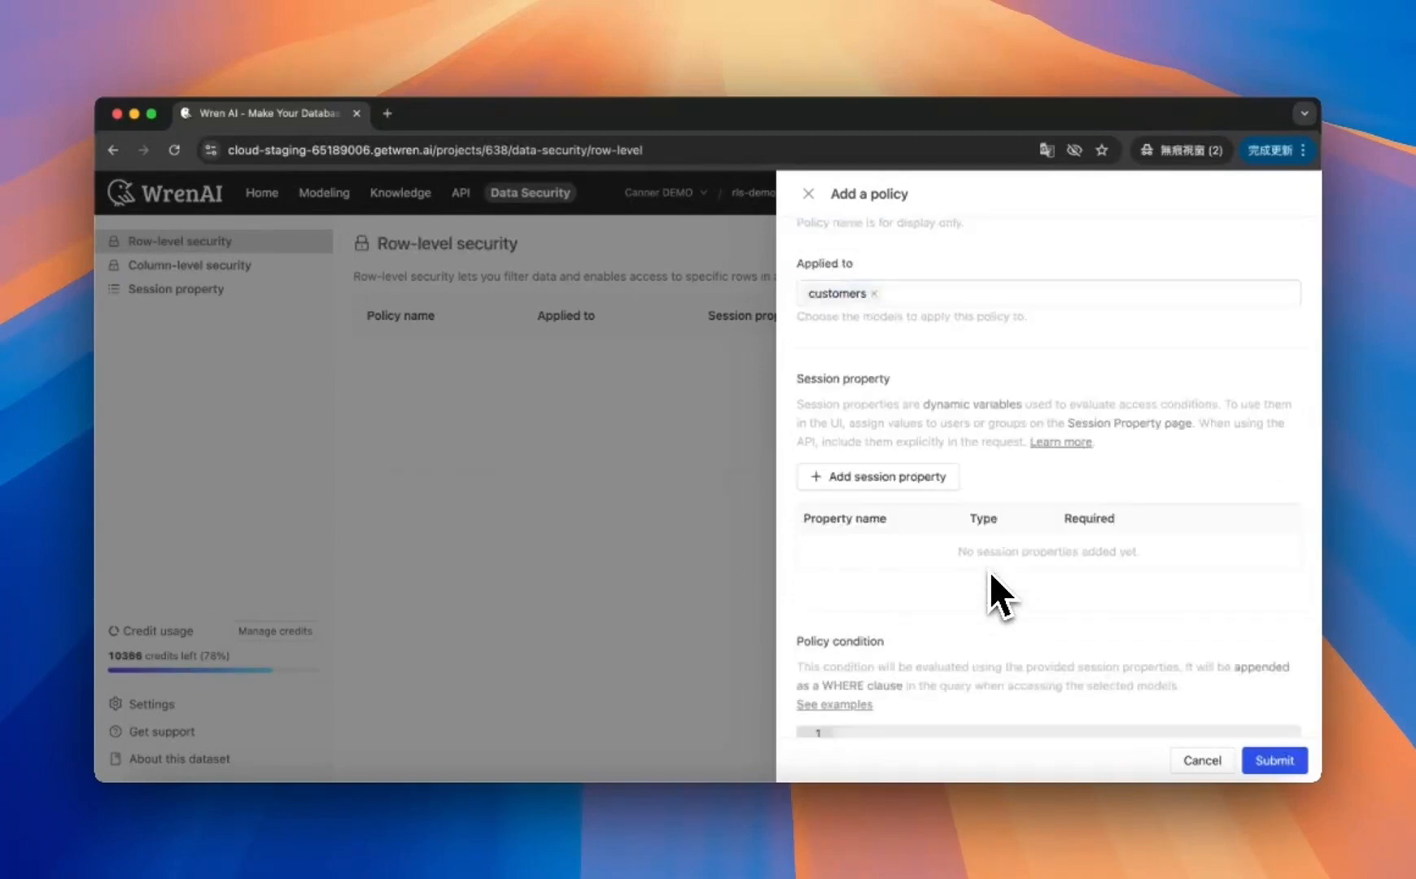
scroll(990, 571, "up", 1)
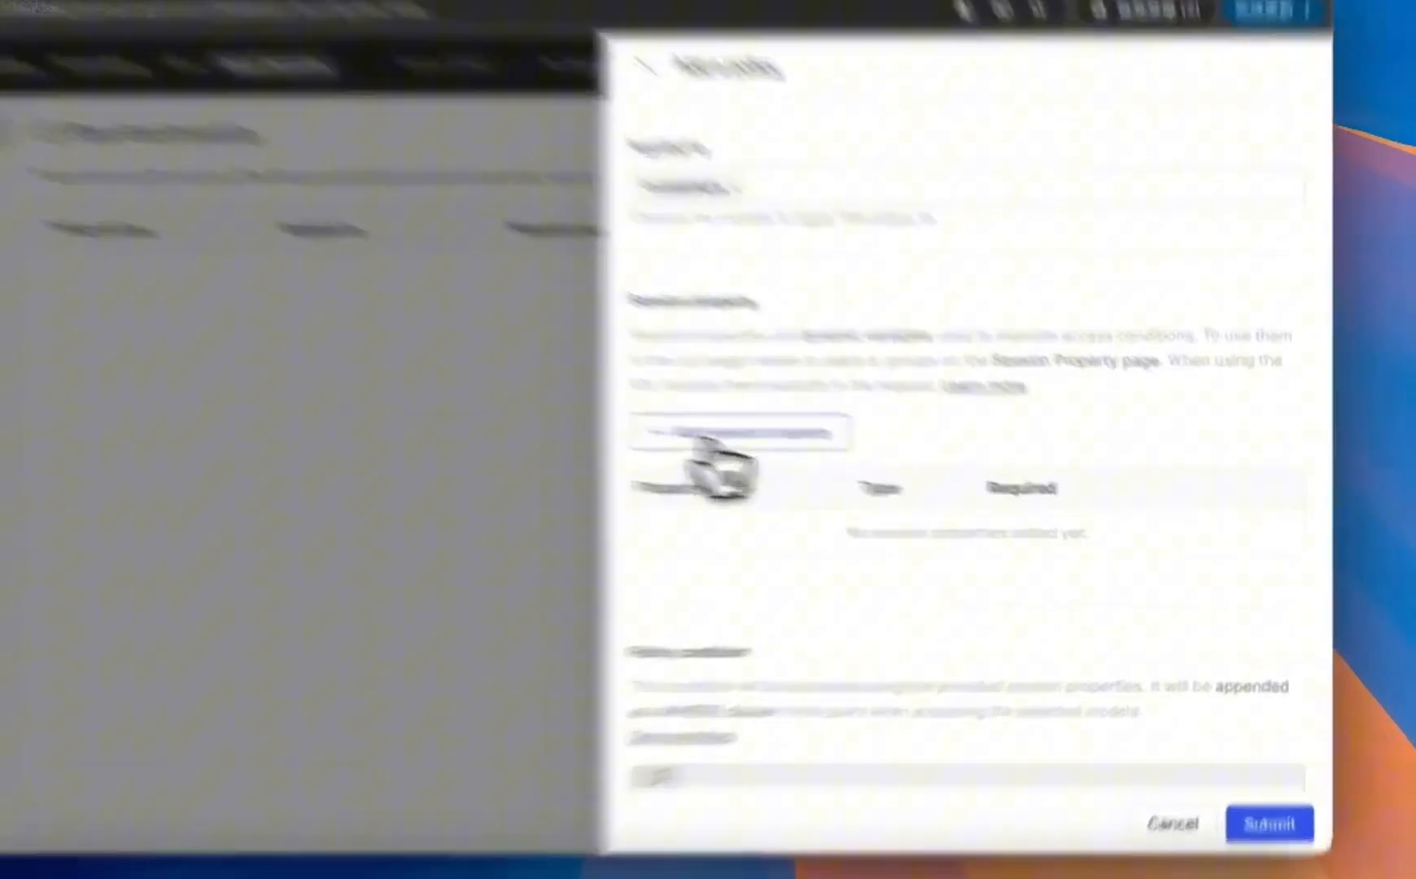
left_click(708, 440)
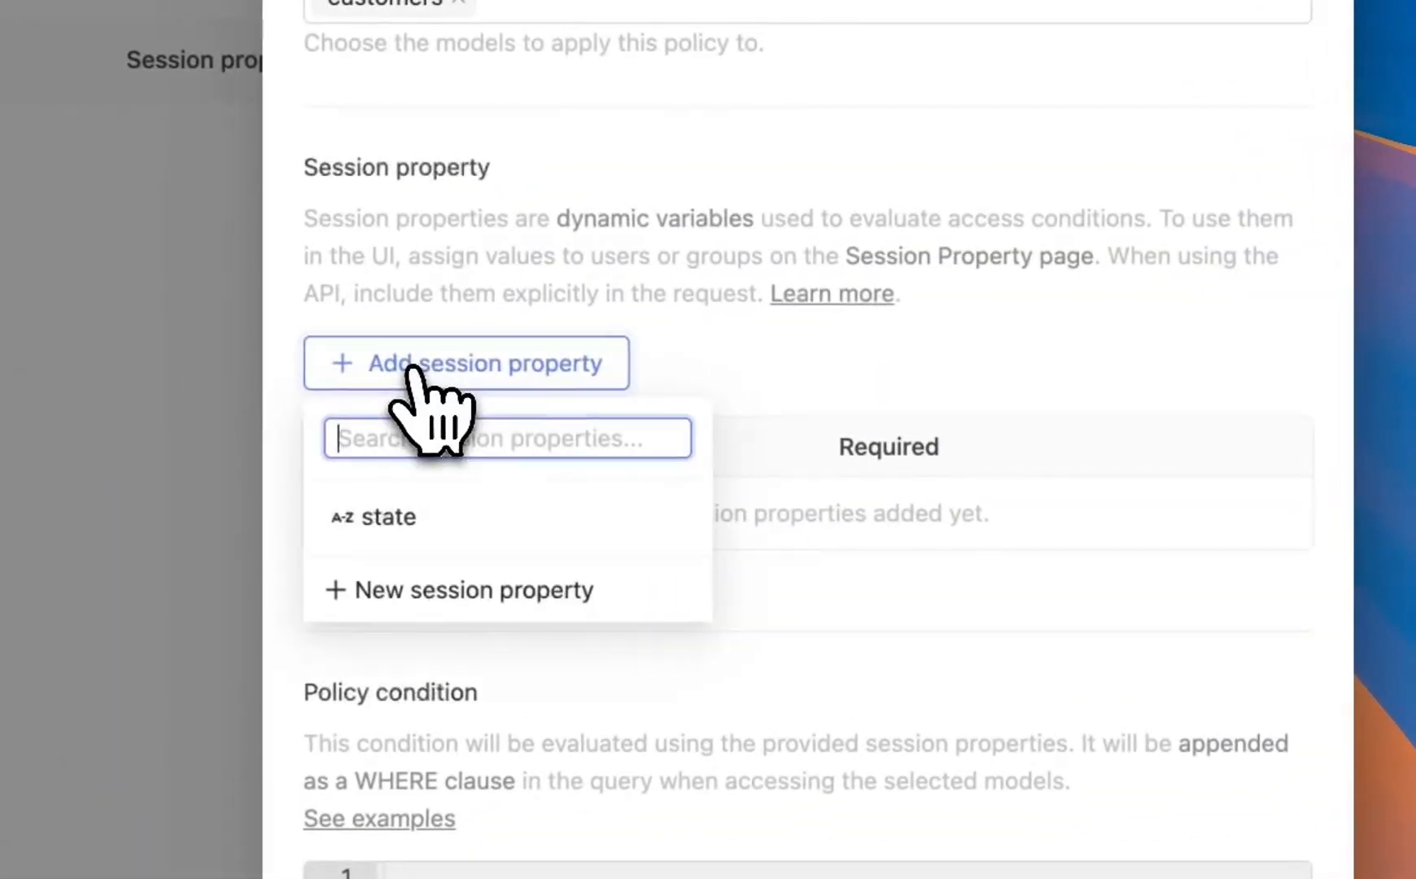
left_click(761, 527)
key("Escape")
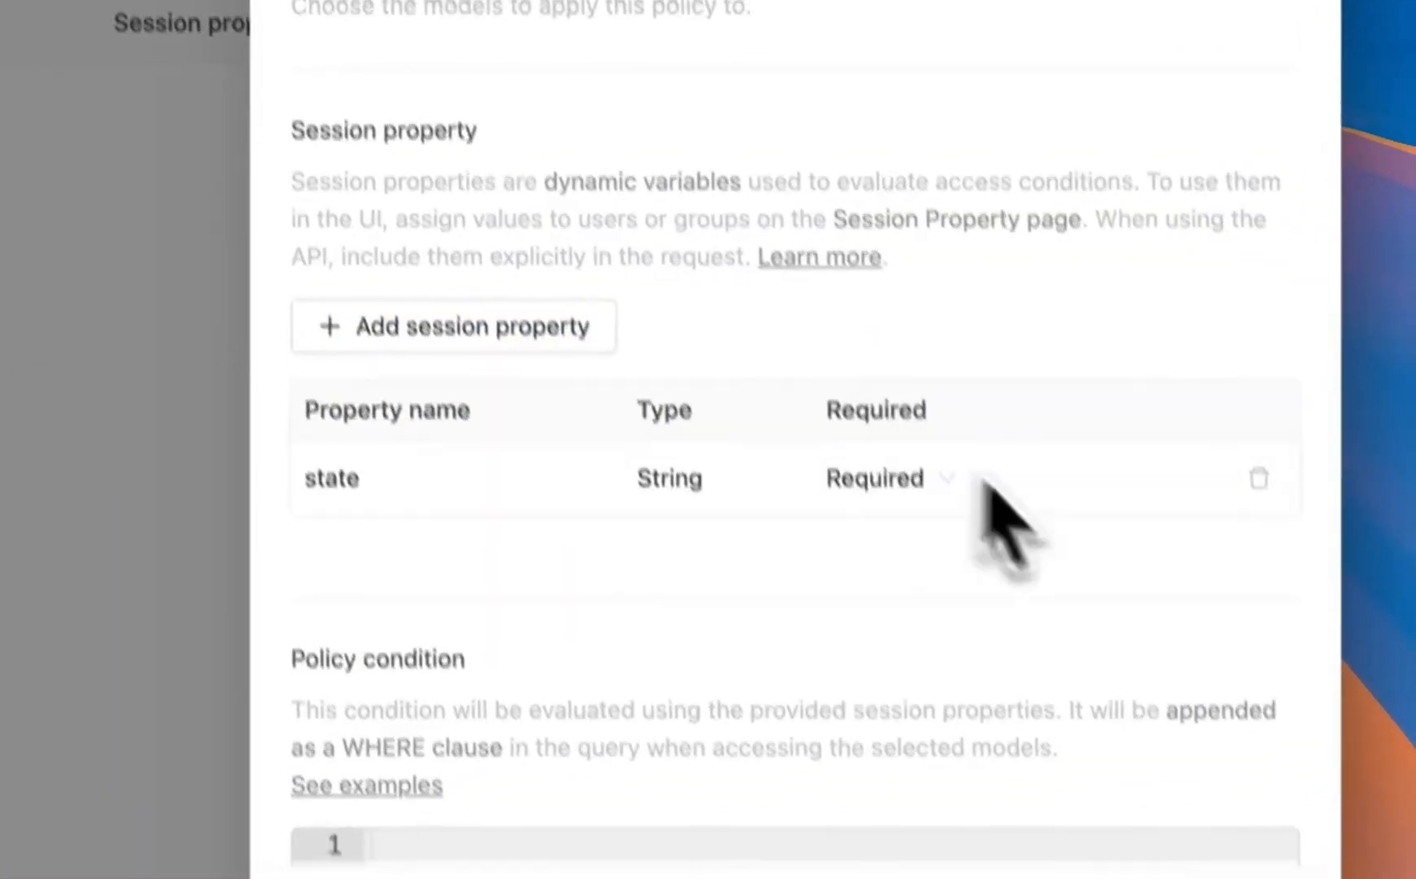
Step: Make the state property optional with a default value of AL
scroll(662, 703, "down", 2)
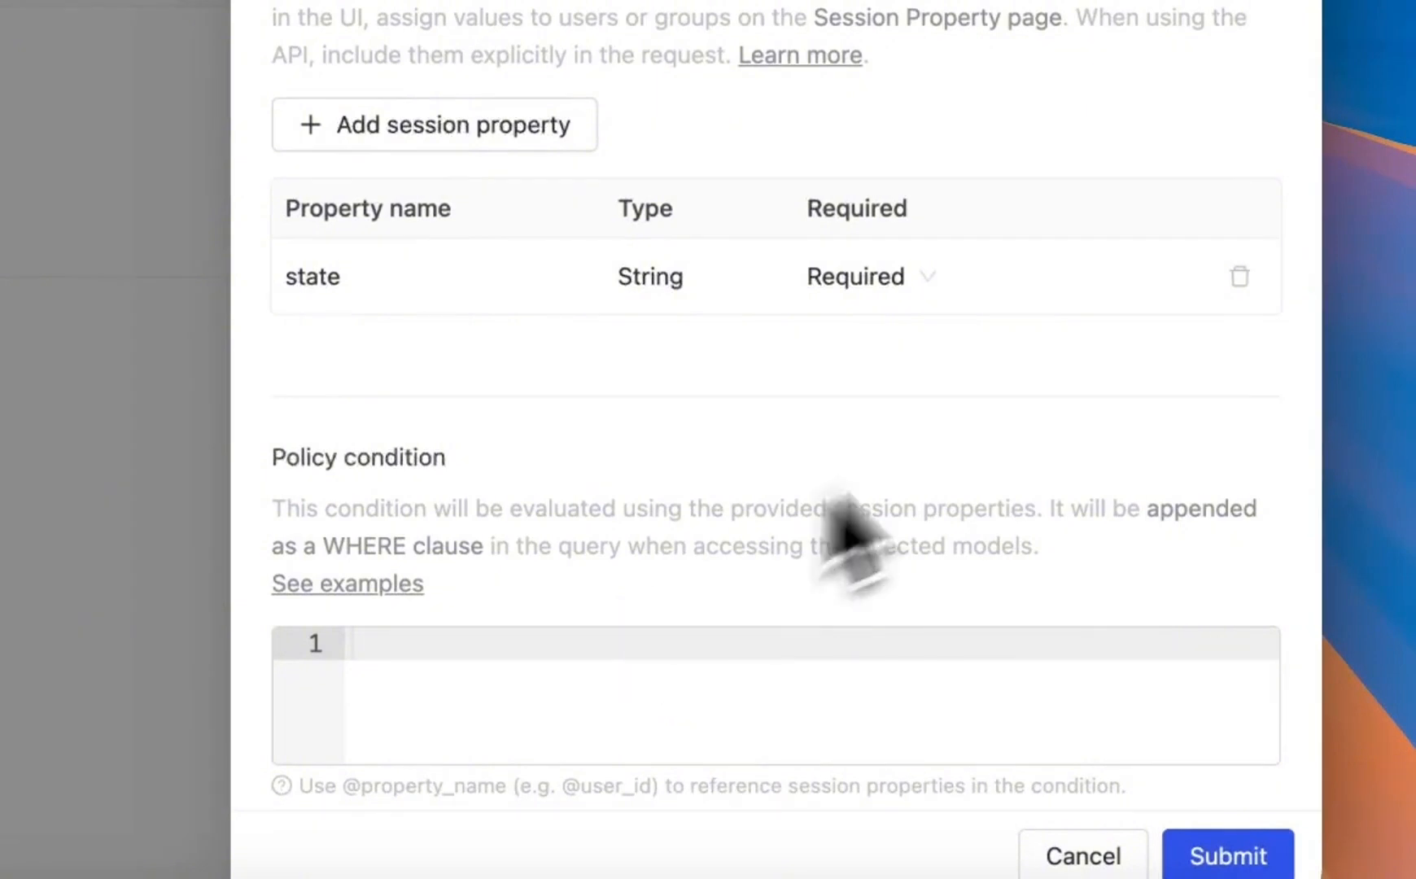
left_click(895, 277)
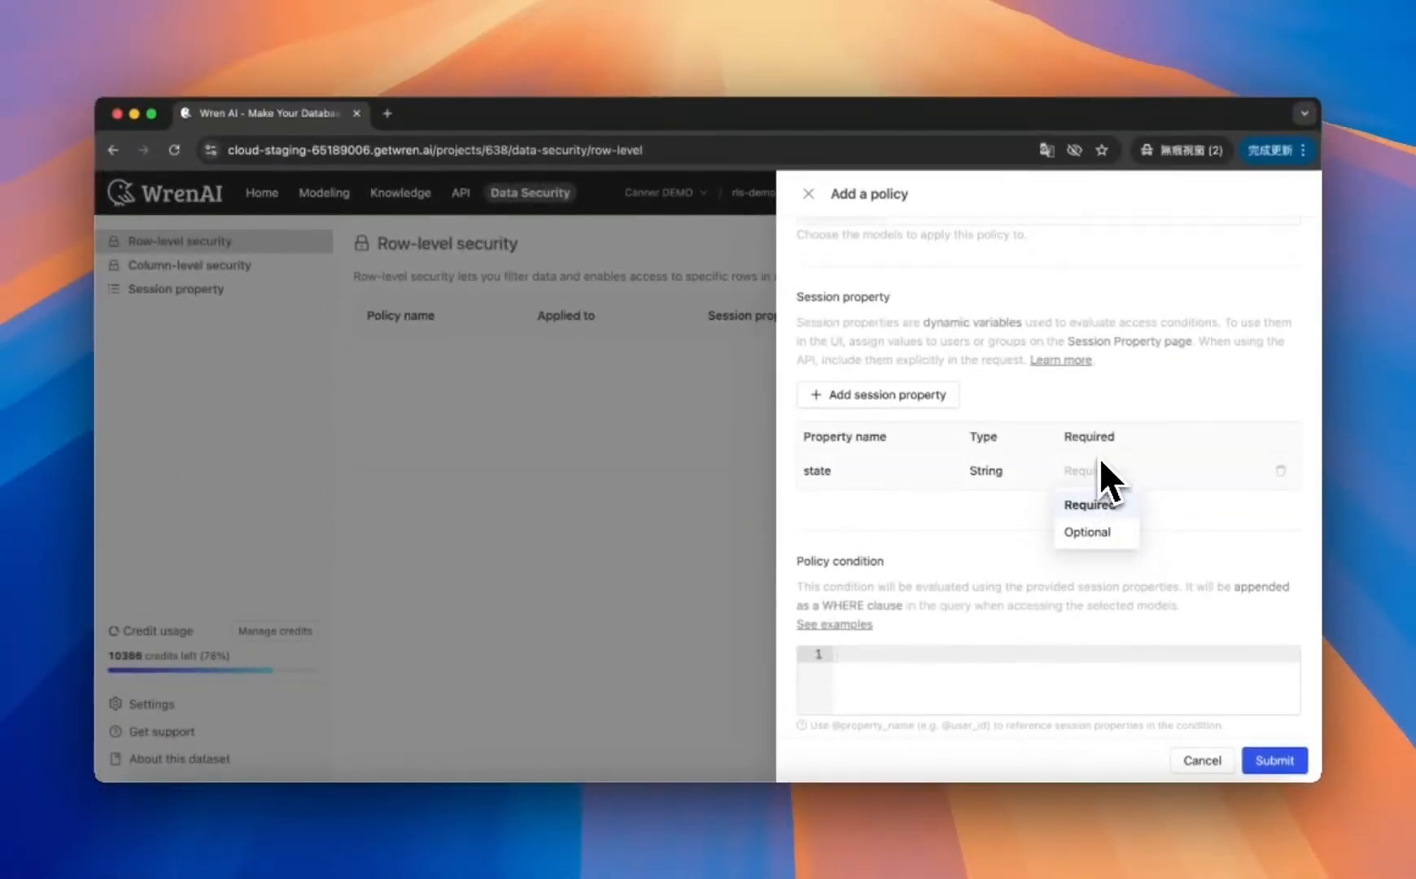
left_click(1119, 533)
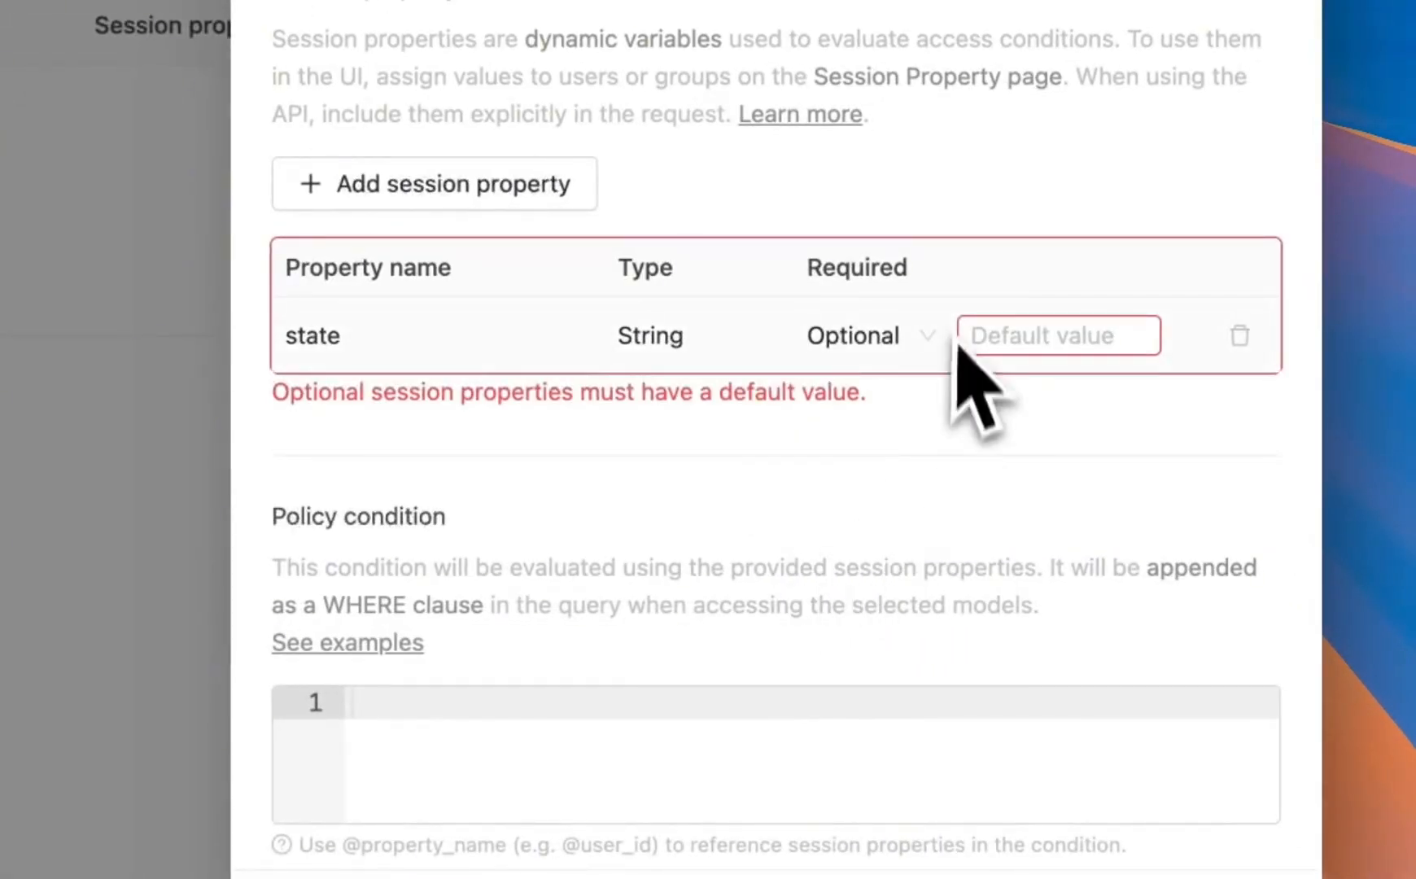
left_click(995, 334)
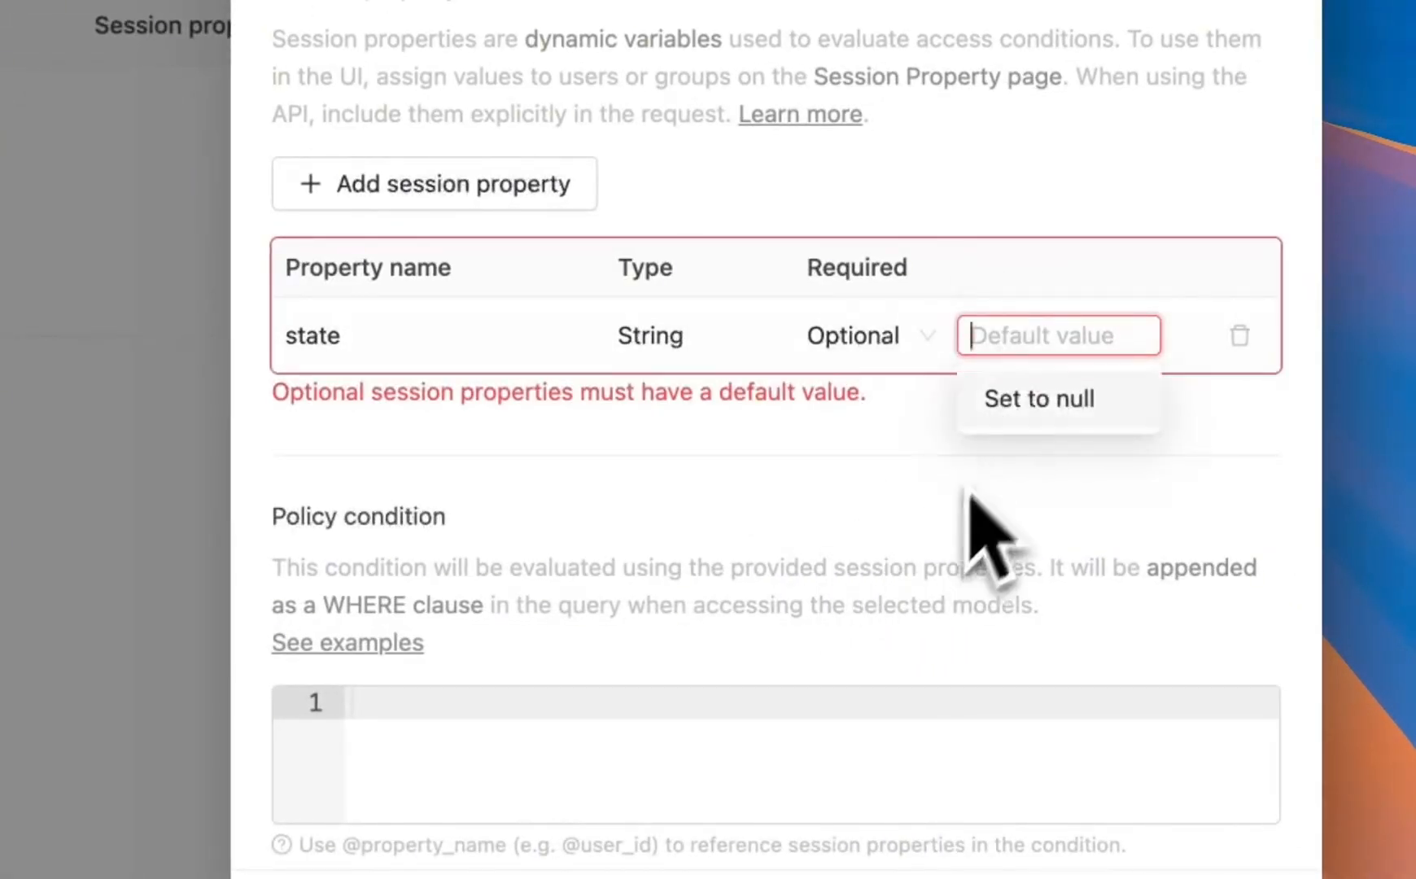
type("AL")
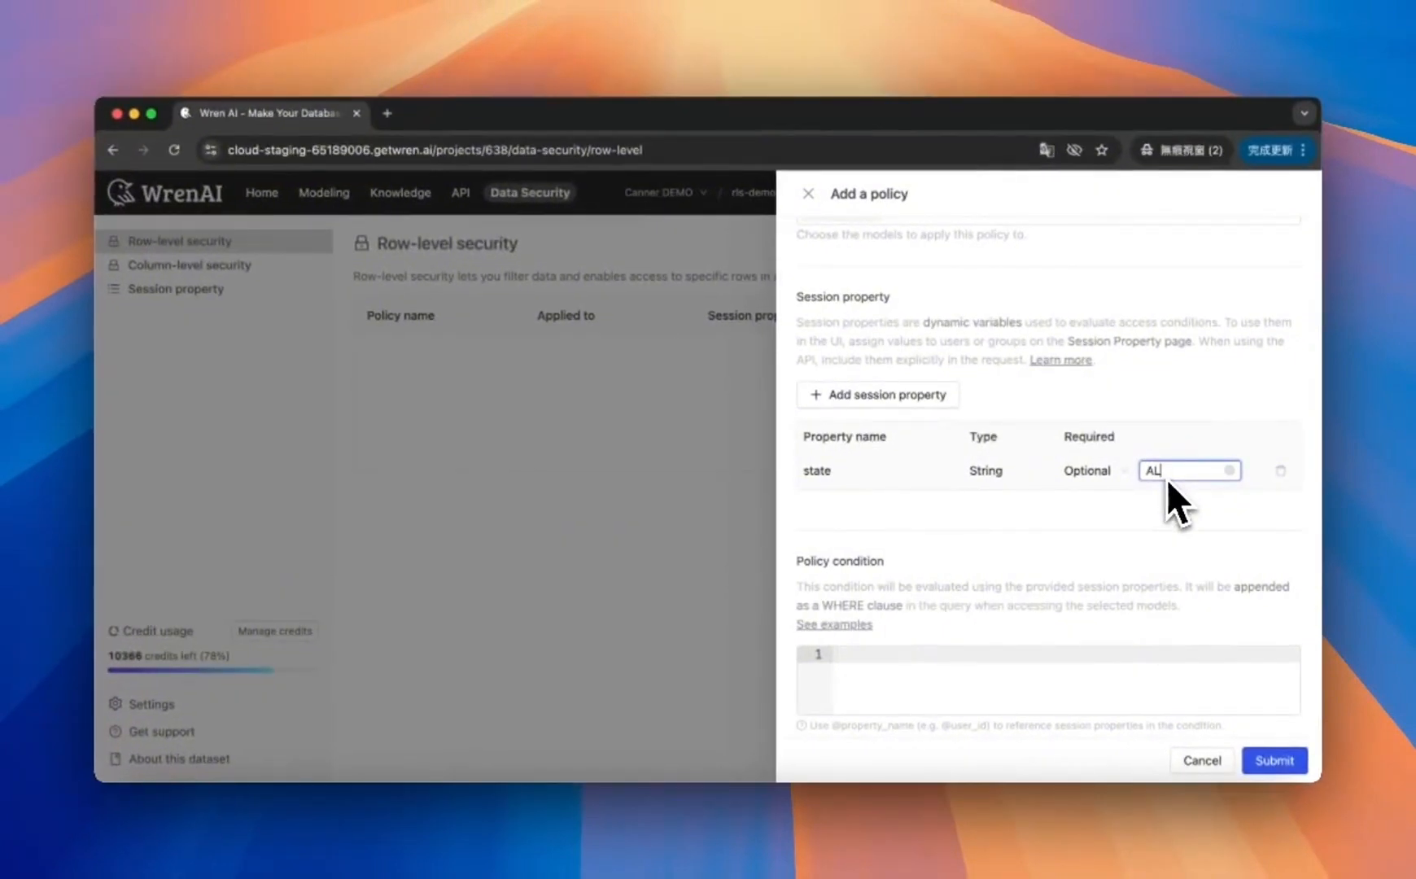
left_click(1167, 524)
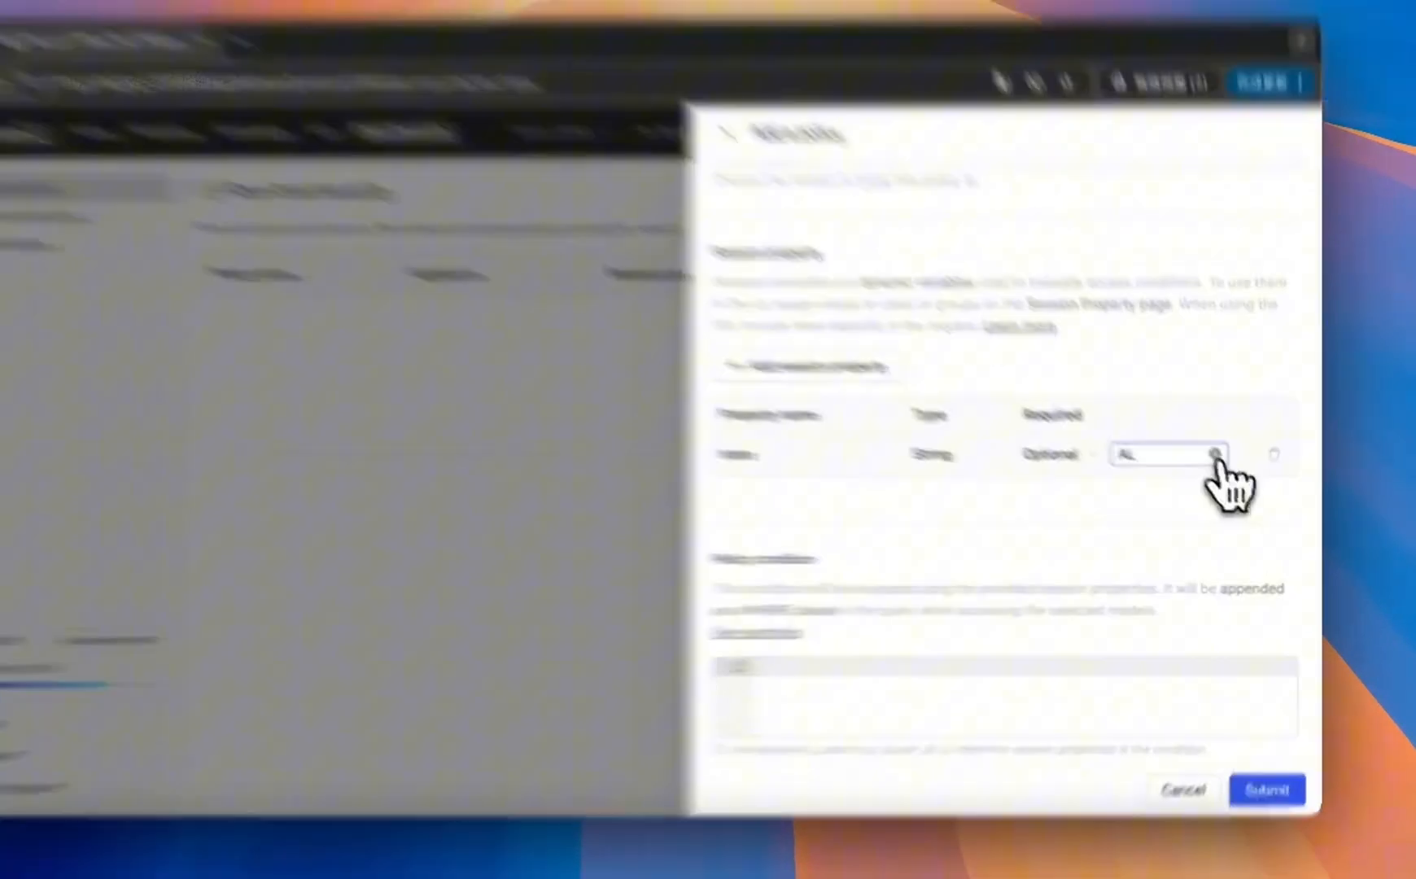
Step: Clear and re-enter the AL default, then switch the state property back to Required
left_click(1229, 470)
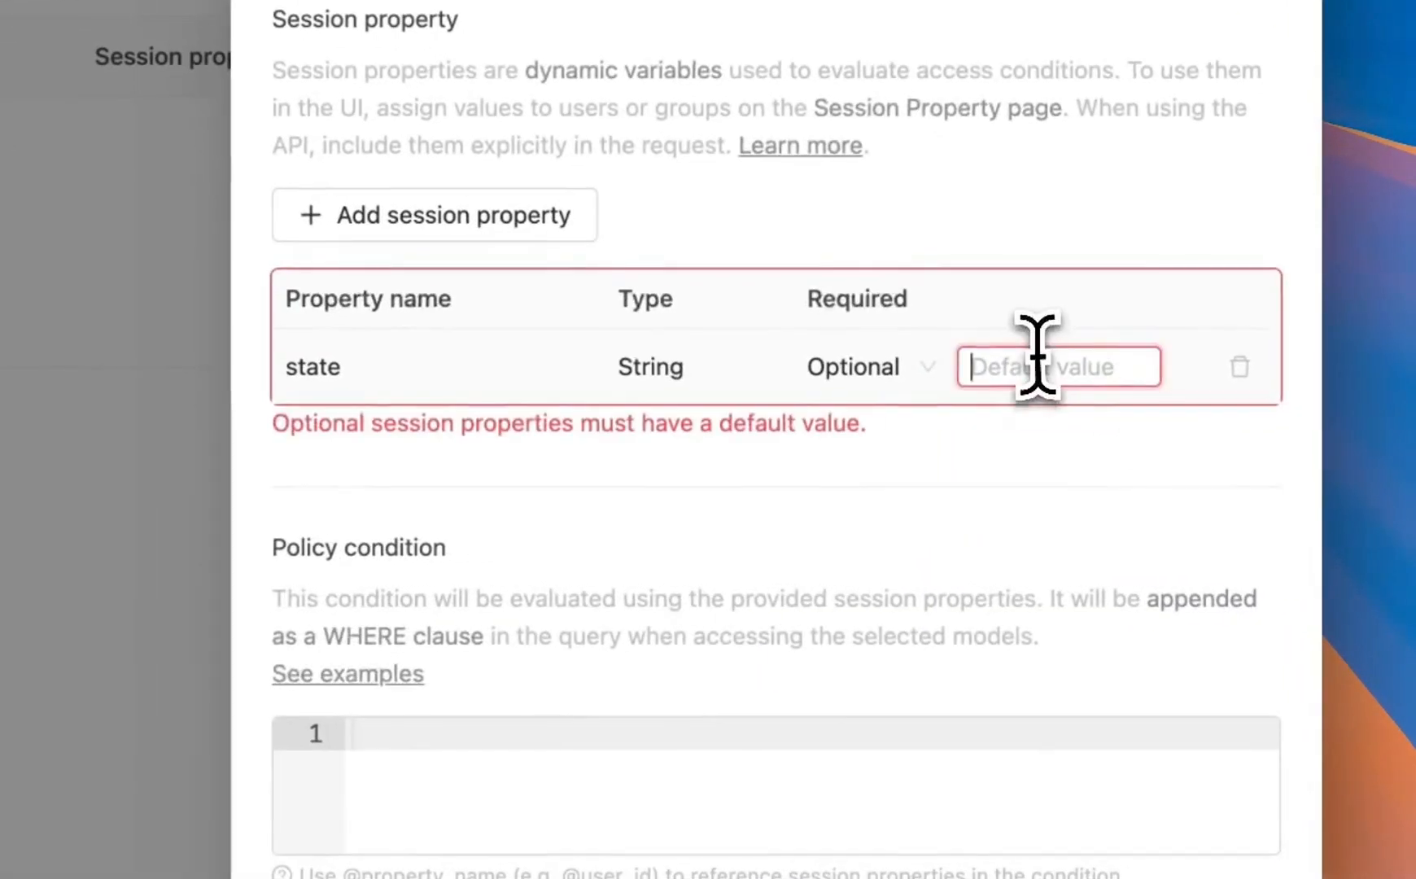
left_click(1178, 467)
type("AL")
left_click(1036, 601)
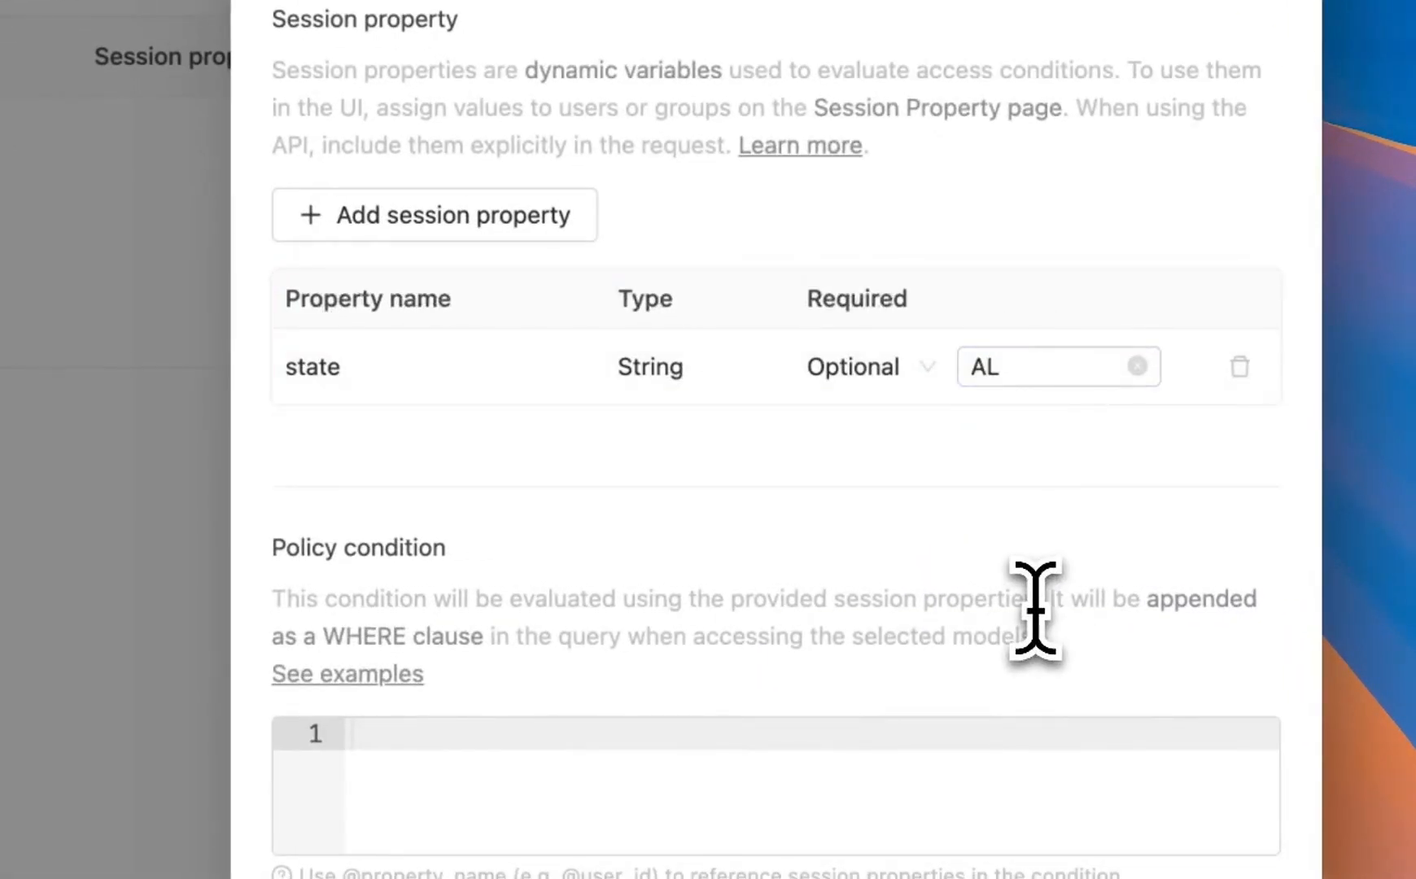
left_click(872, 386)
left_click(883, 433)
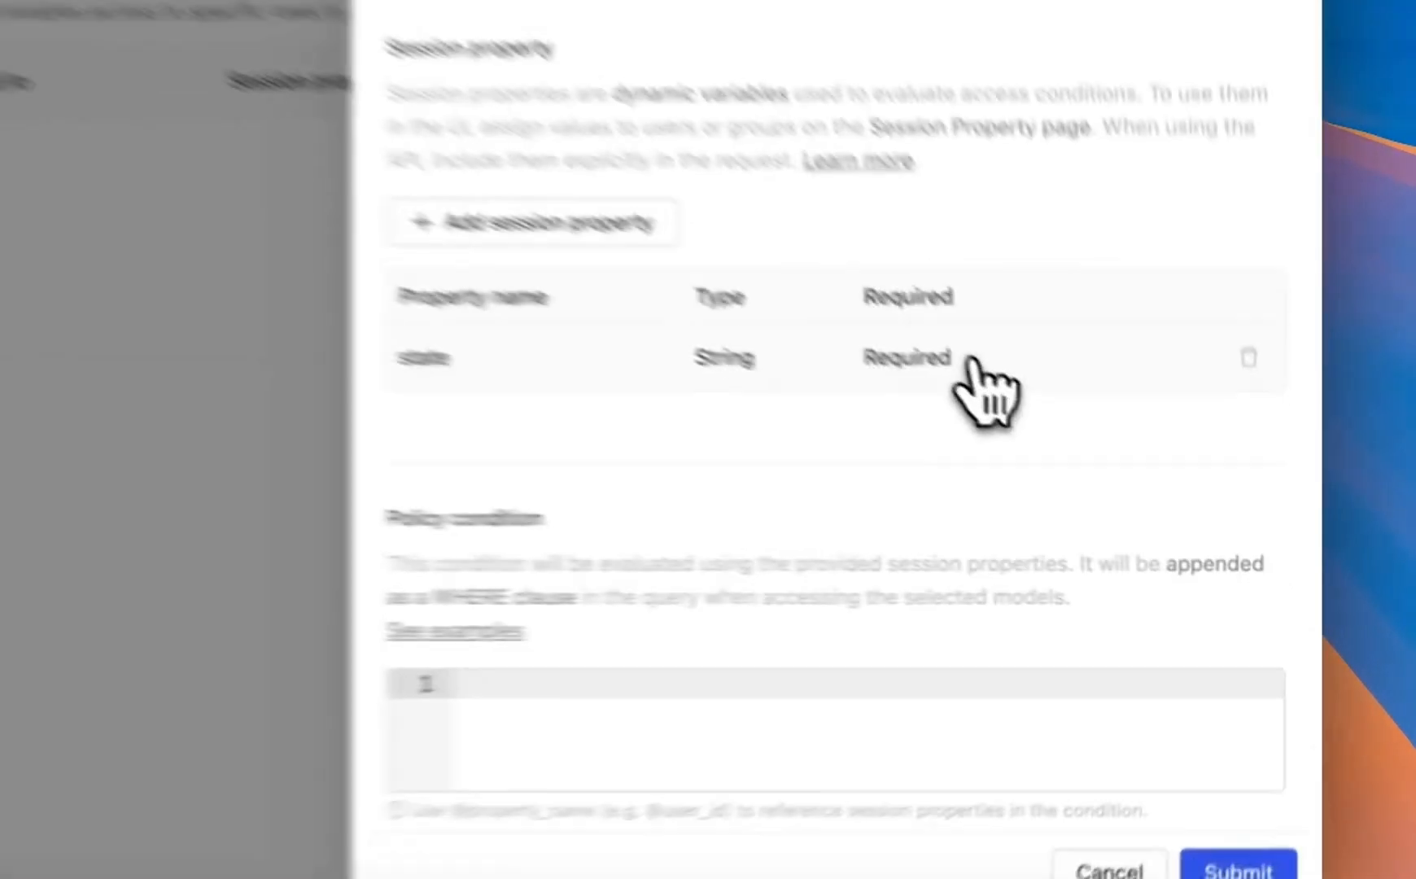
left_click(1139, 474)
left_click(1224, 529)
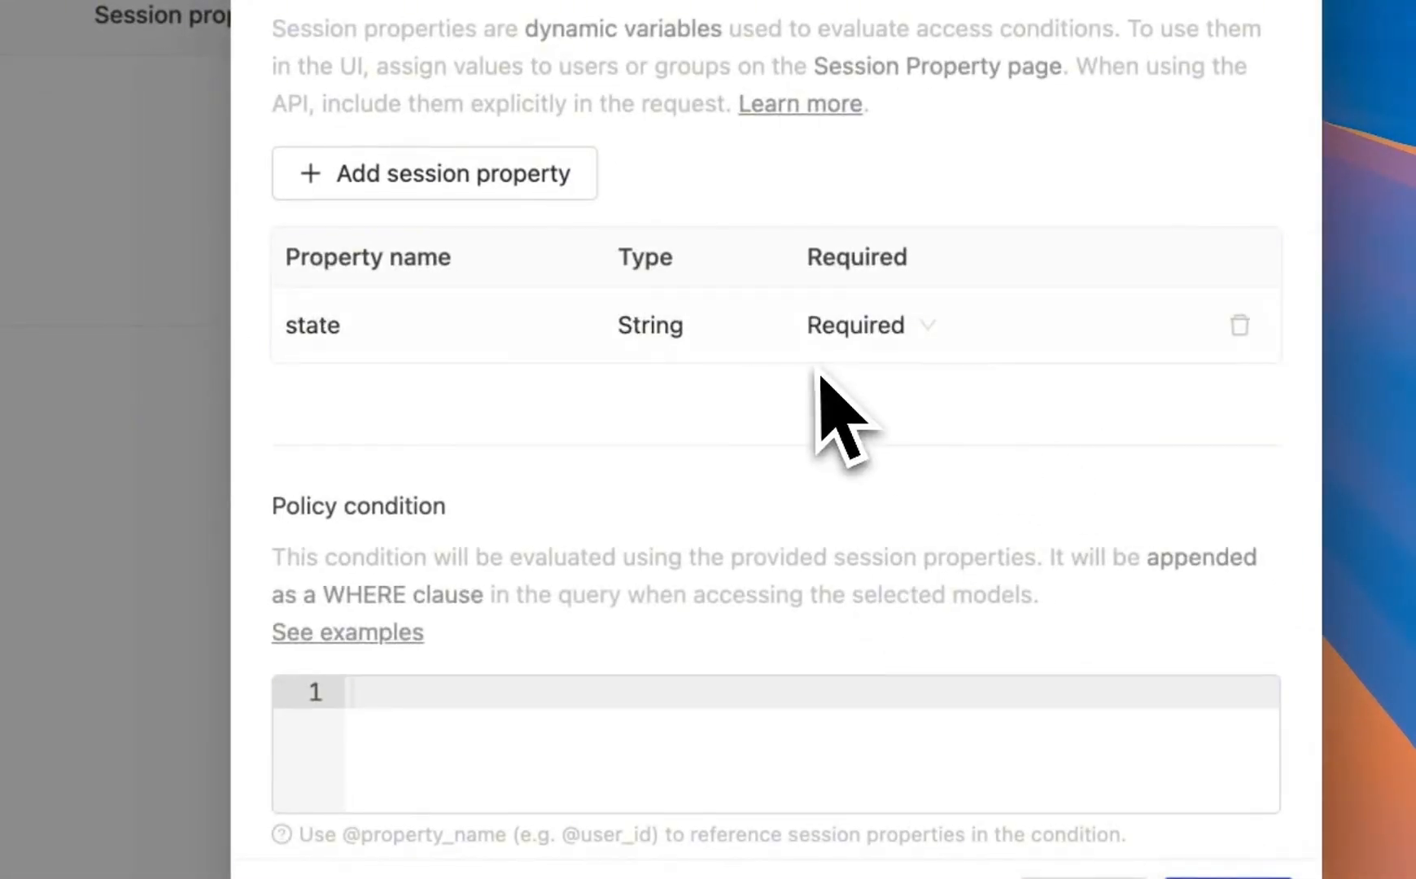
scroll(901, 711, "down", 7)
scroll(884, 701, "up", 4)
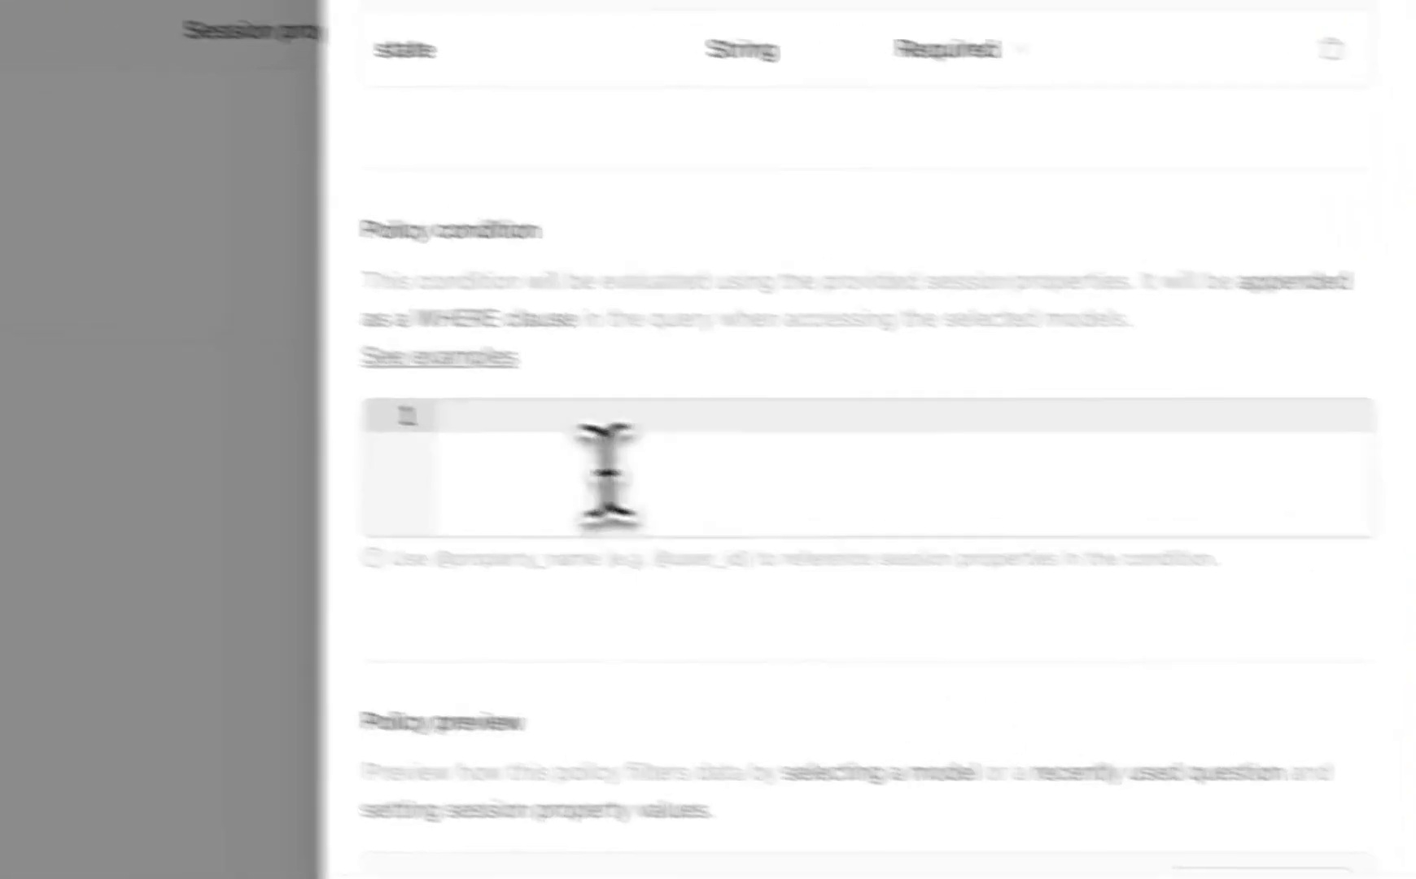
left_click(588, 459)
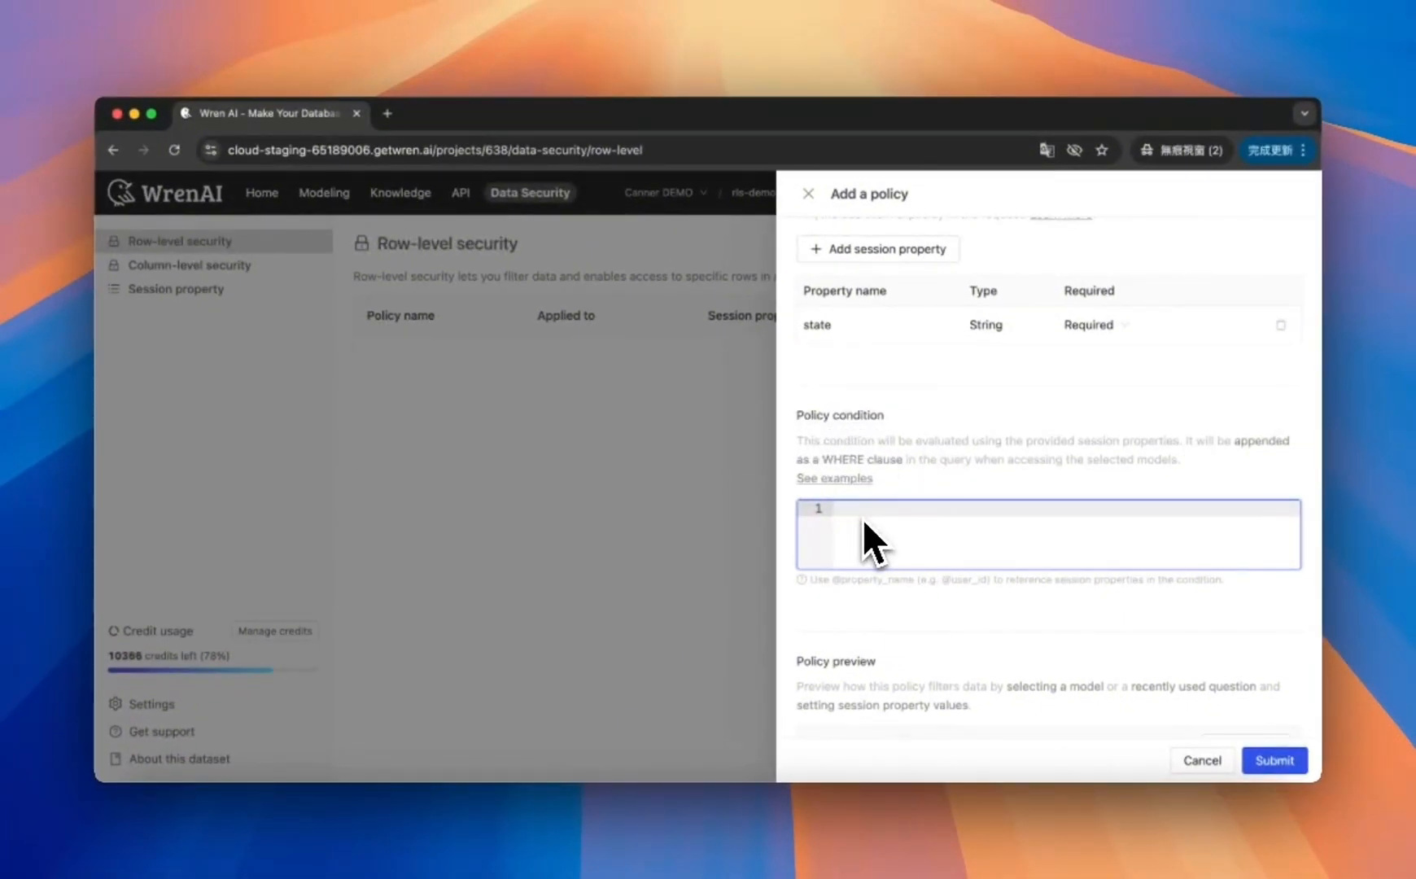
type("@")
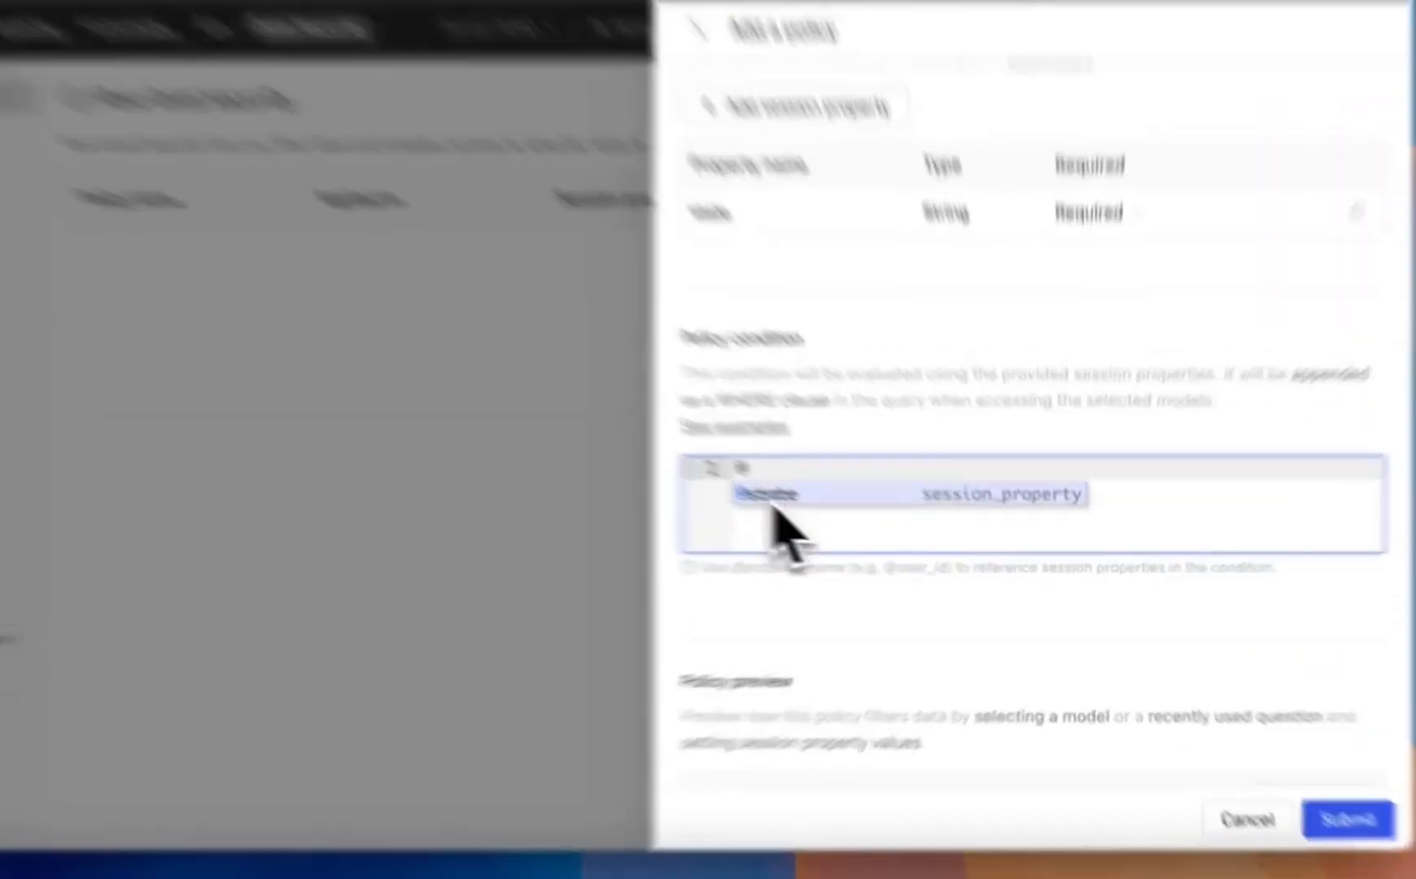
left_click(773, 500)
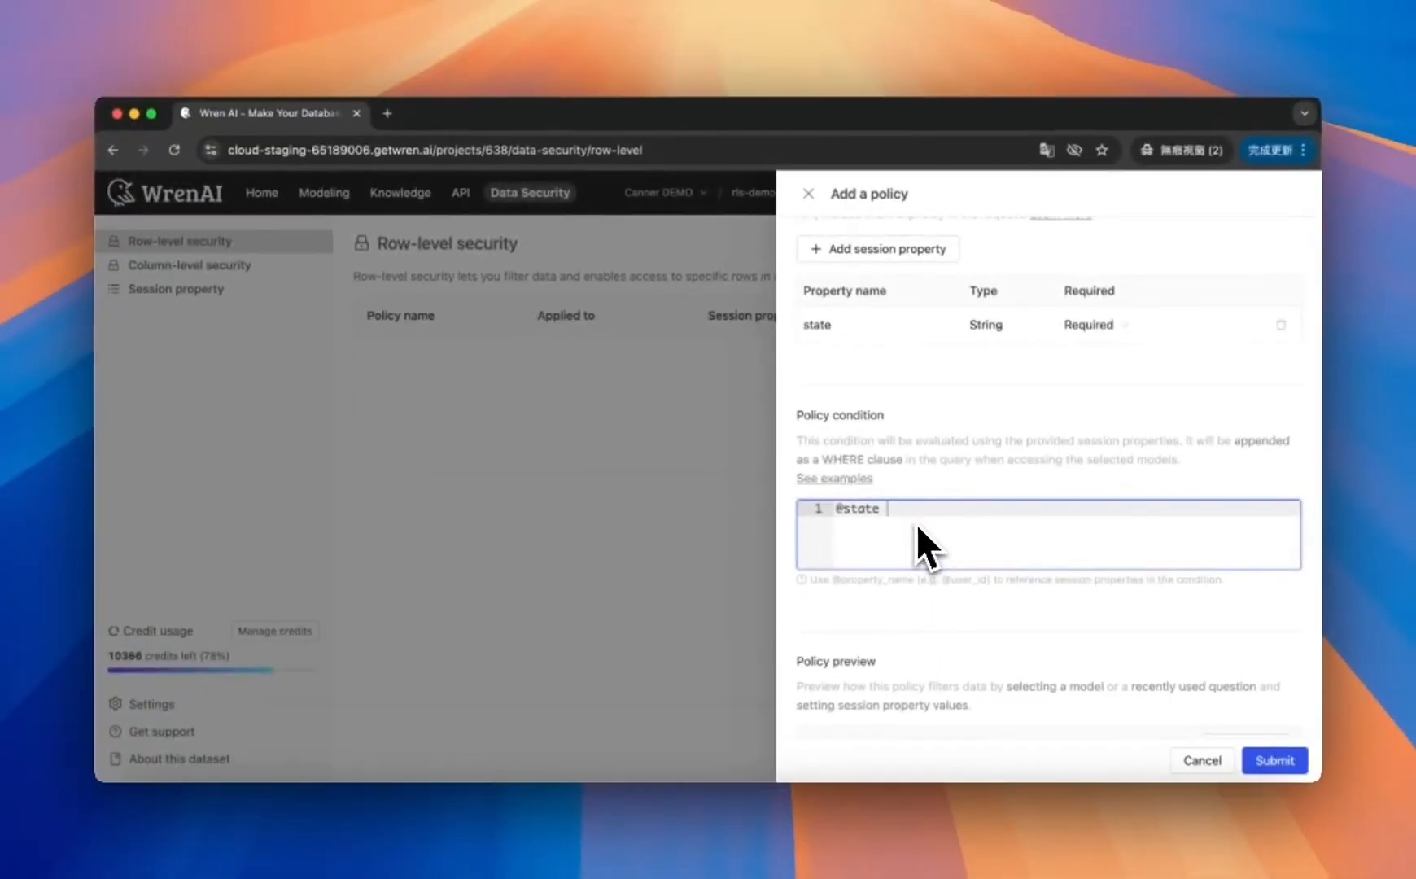
type("= customers")
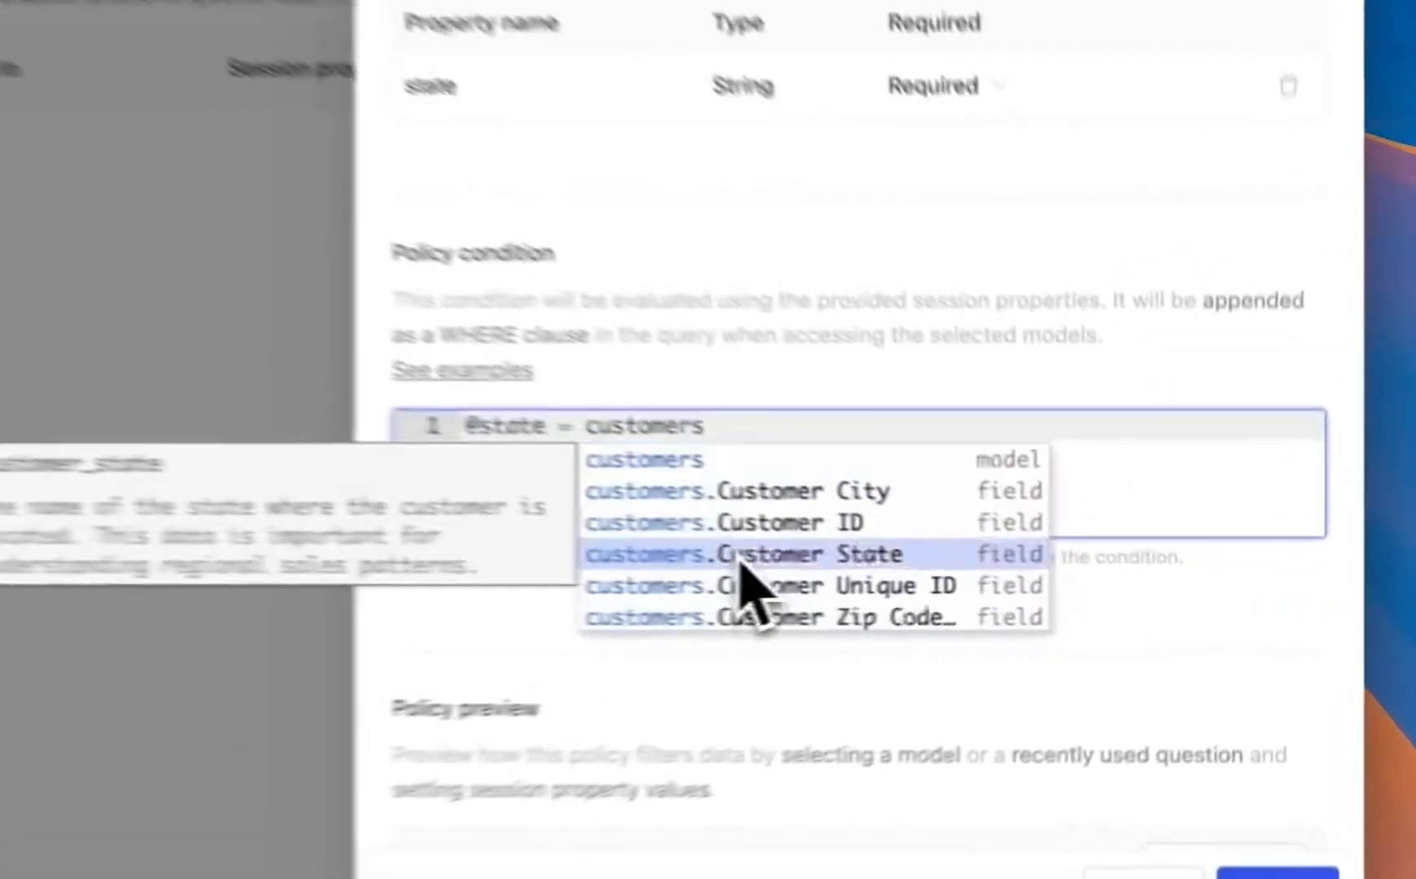
left_click(995, 579)
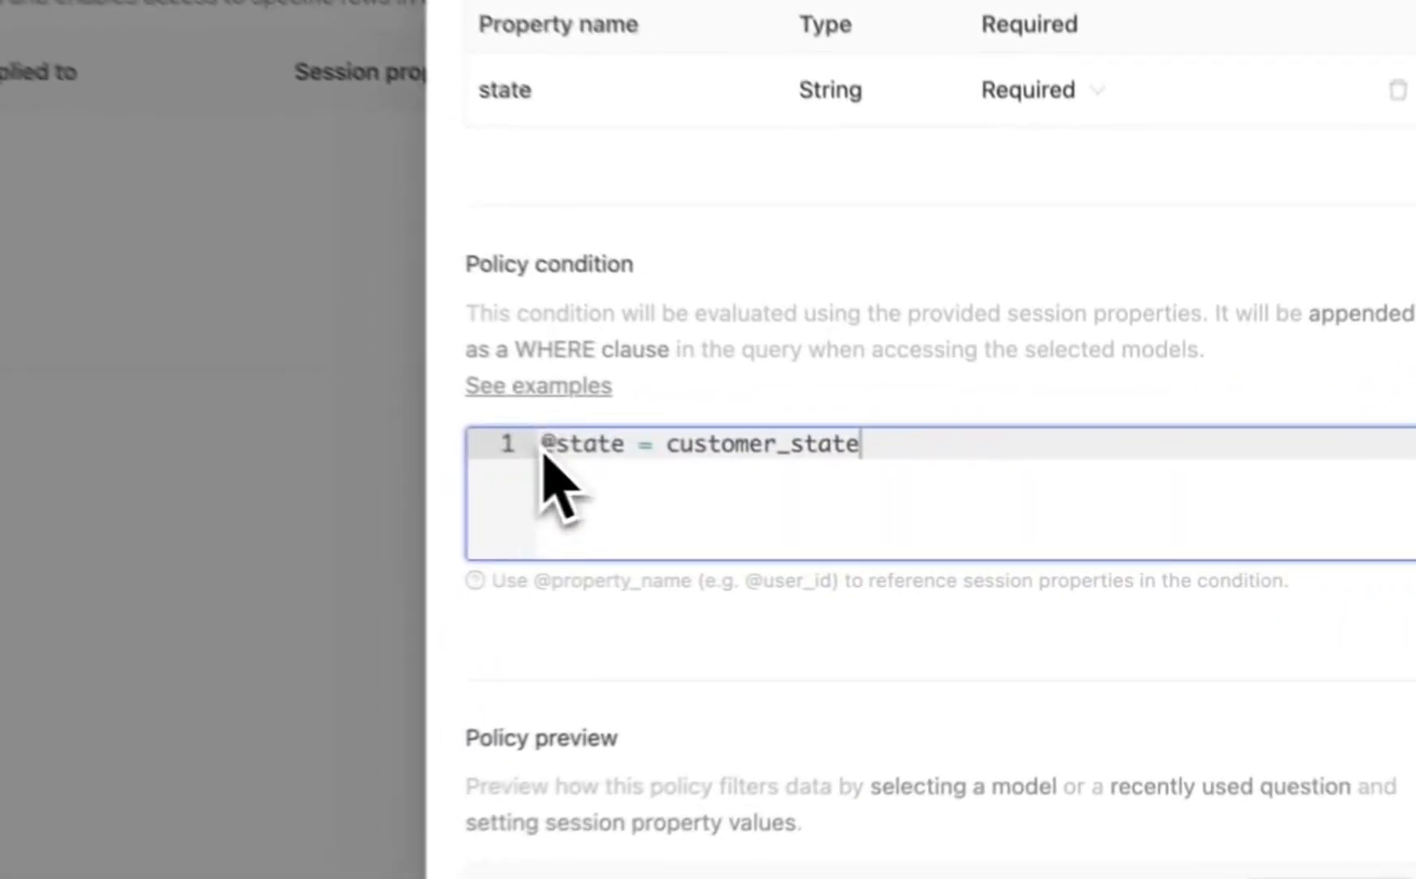
left_click_drag(879, 508, 835, 508)
left_click_drag(652, 445, 901, 443)
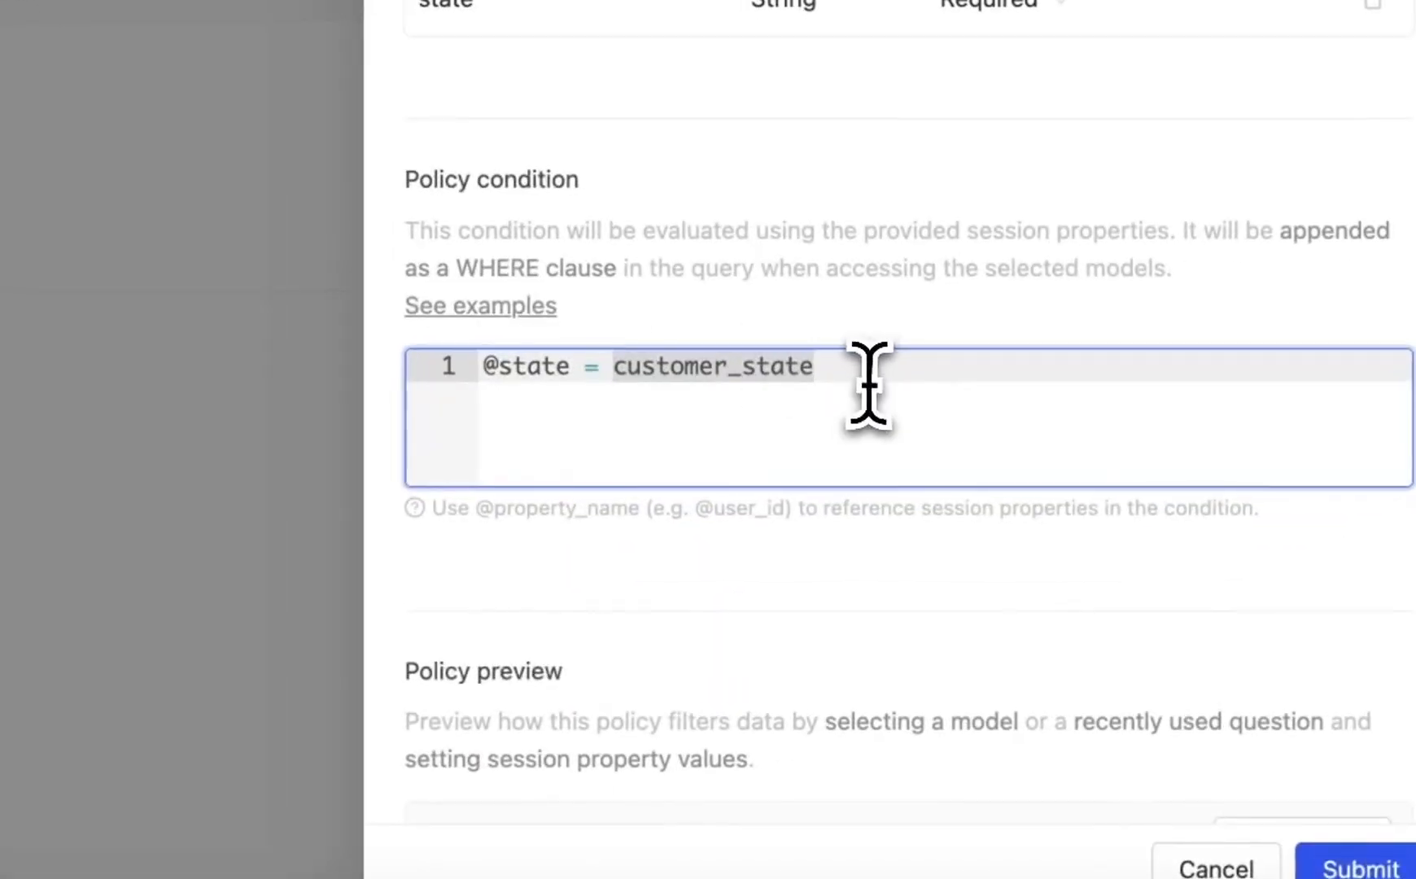
left_click(1009, 511)
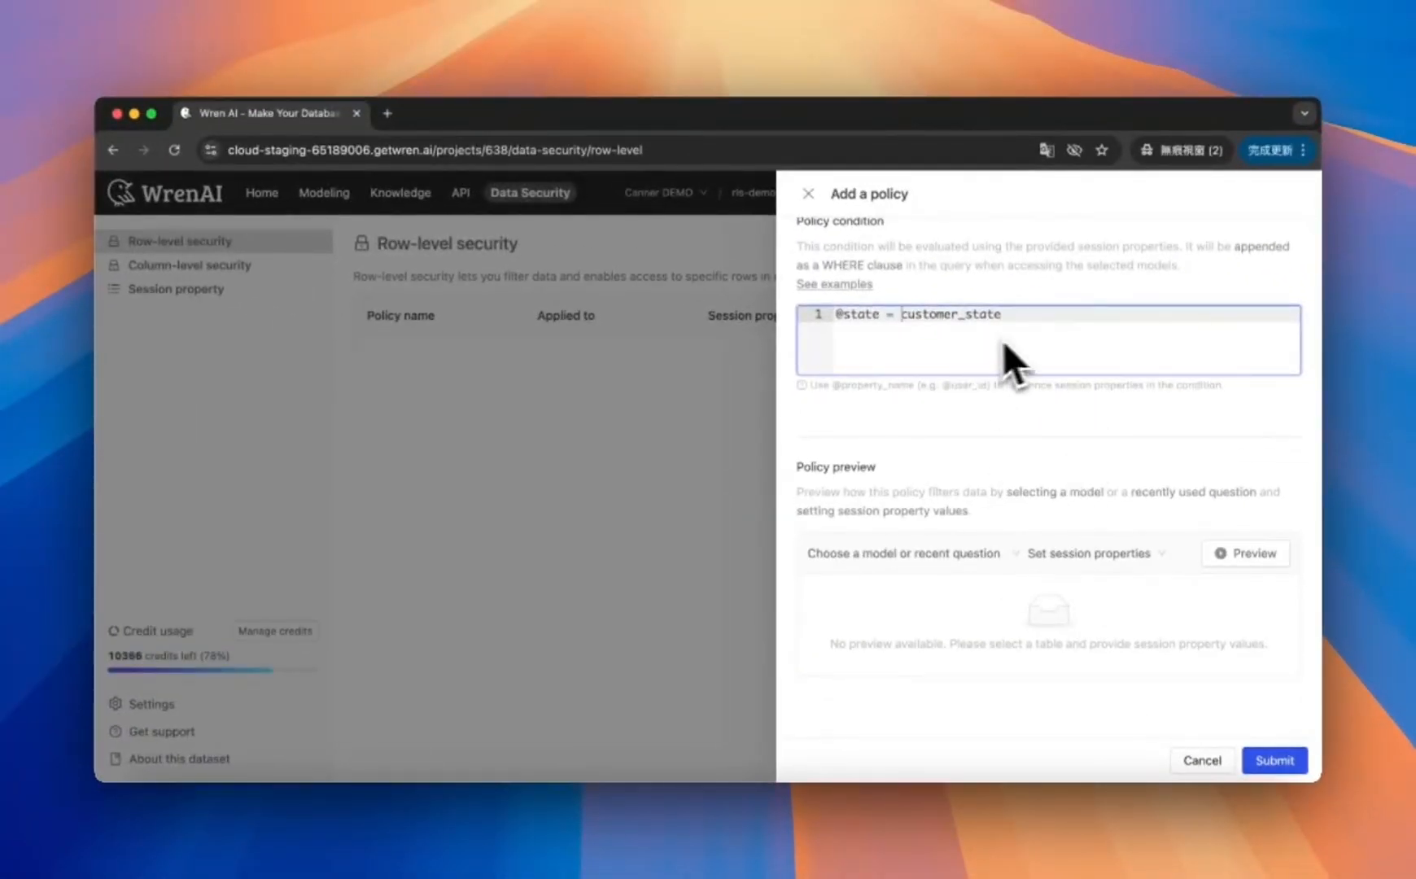
Step: Select the customers model for the policy preview and run a preview with state set to null
left_click(1001, 554)
left_click(853, 618)
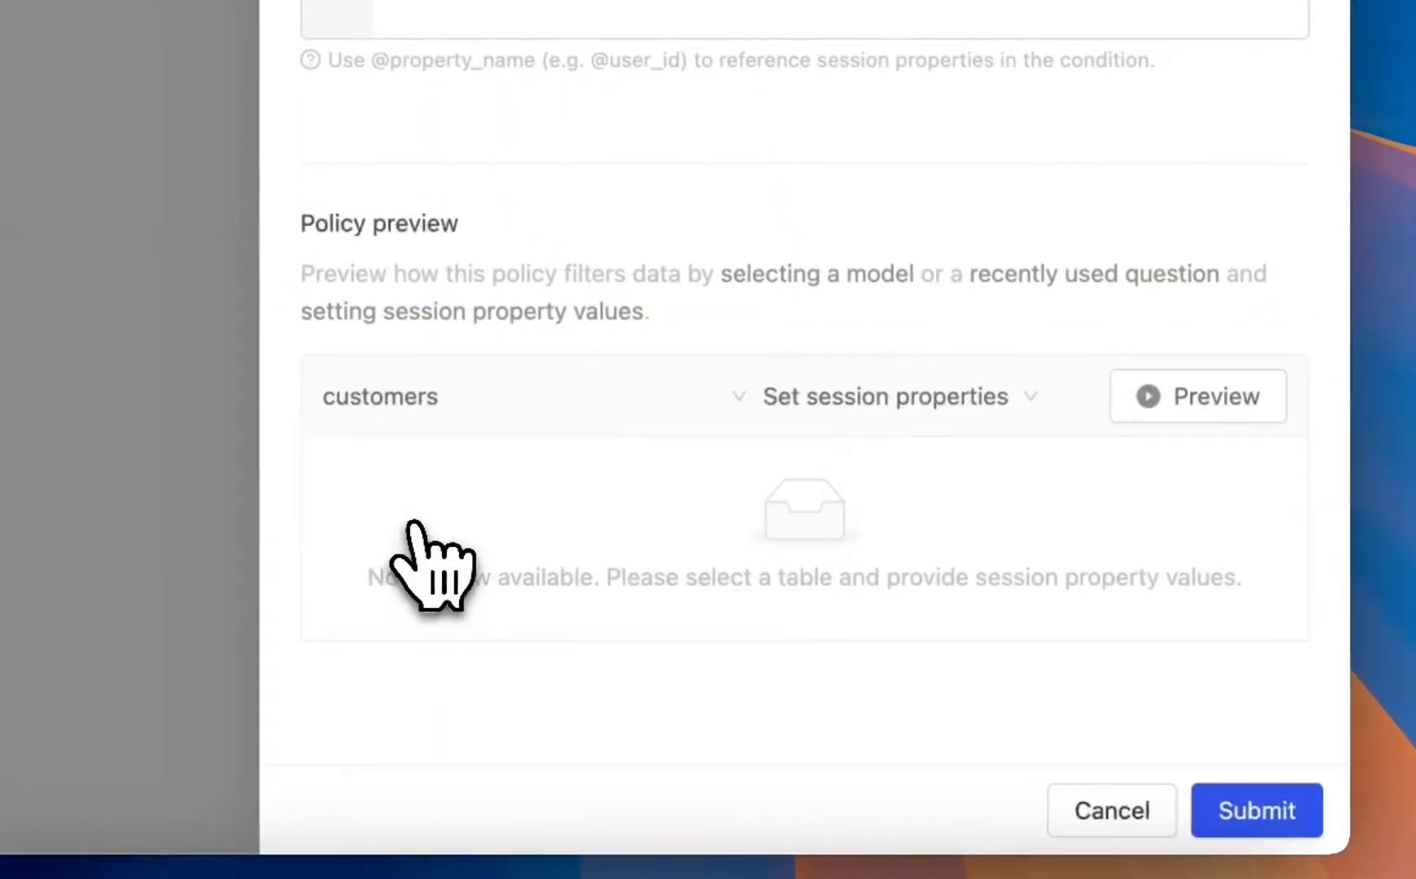
left_click(941, 404)
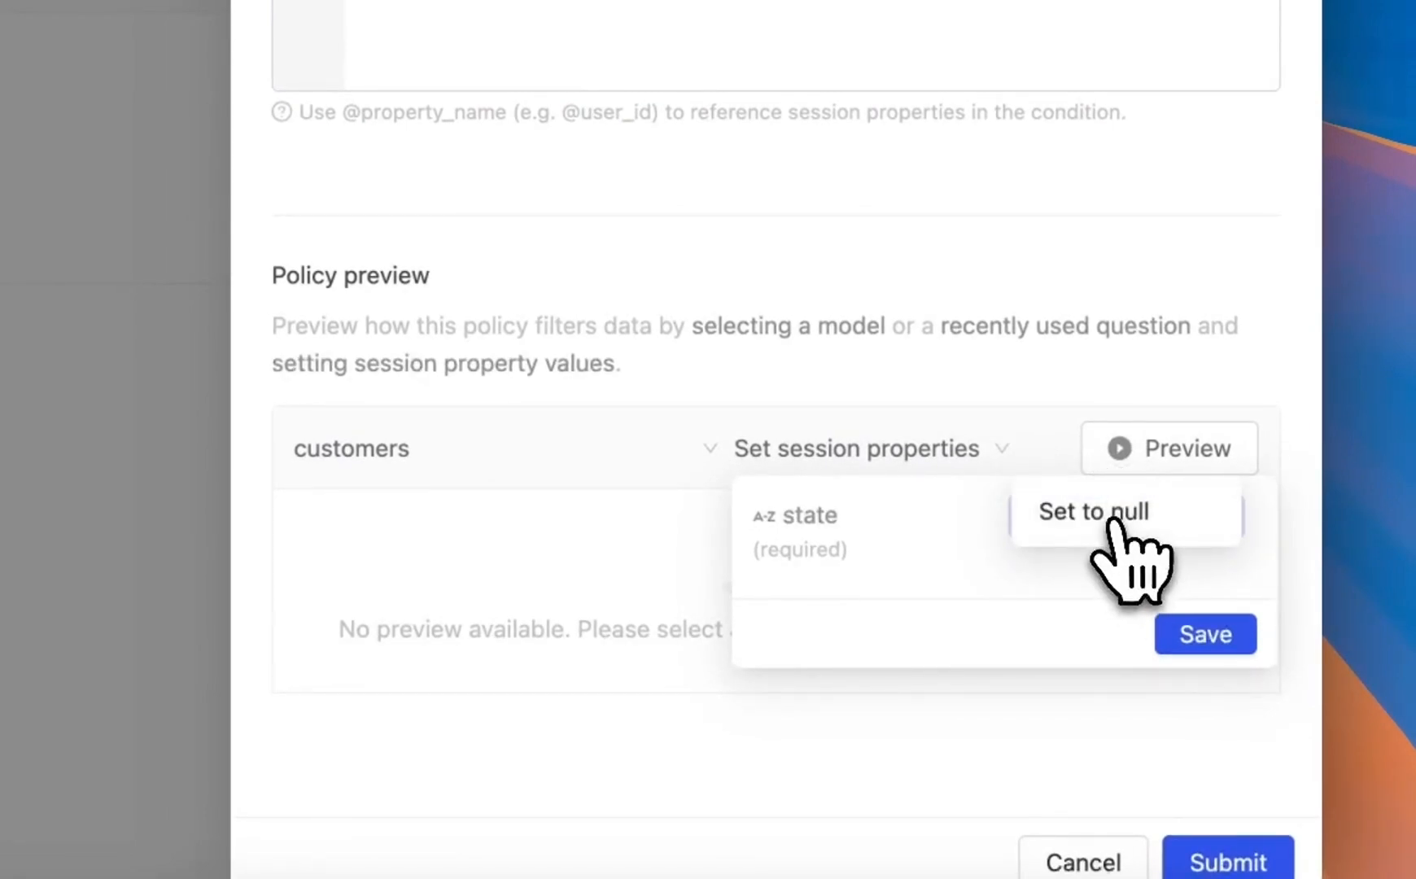
left_click(1115, 525)
left_click(1203, 633)
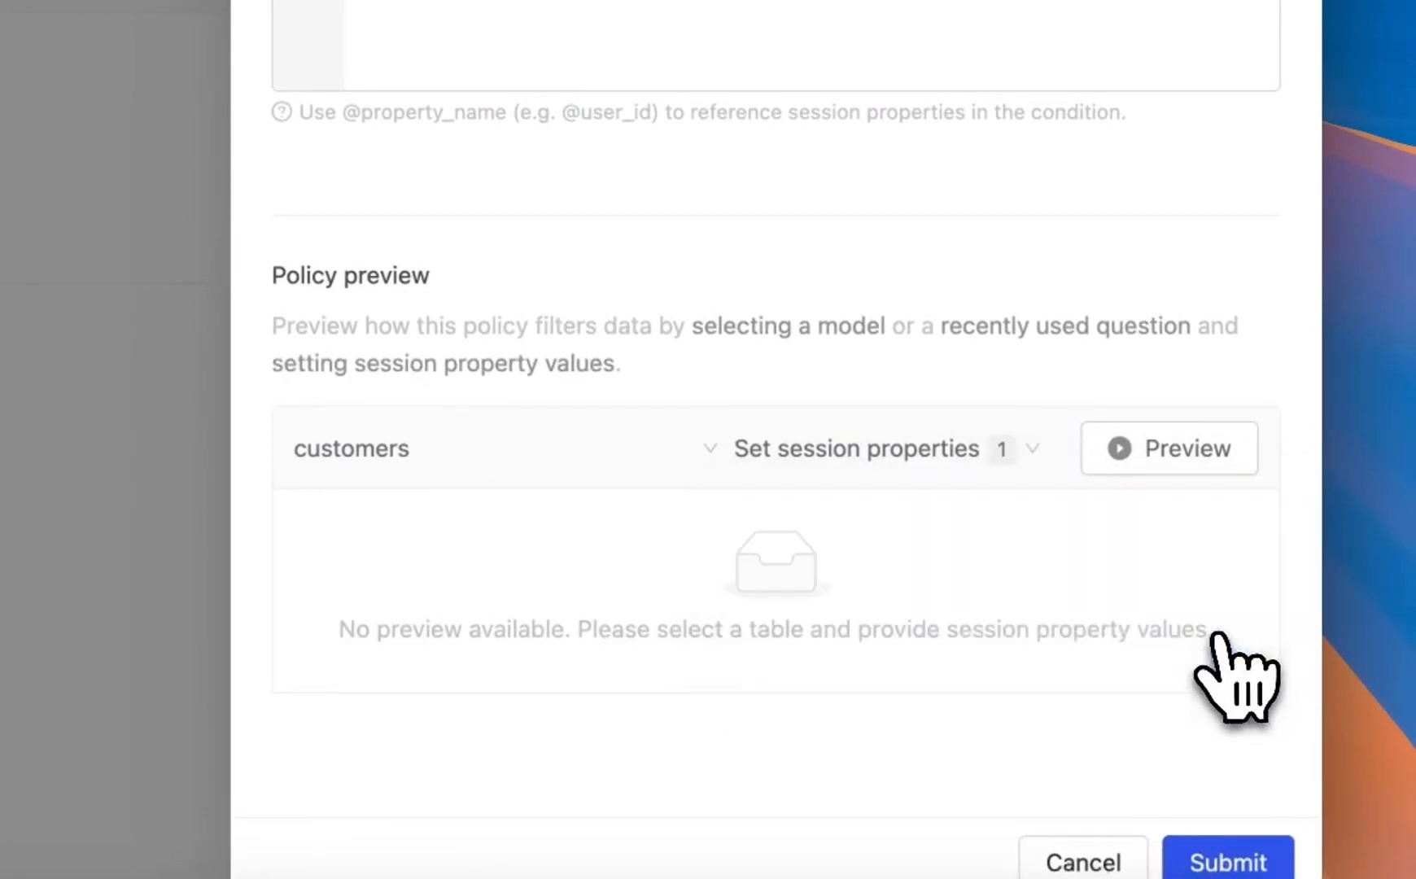
left_click(1151, 460)
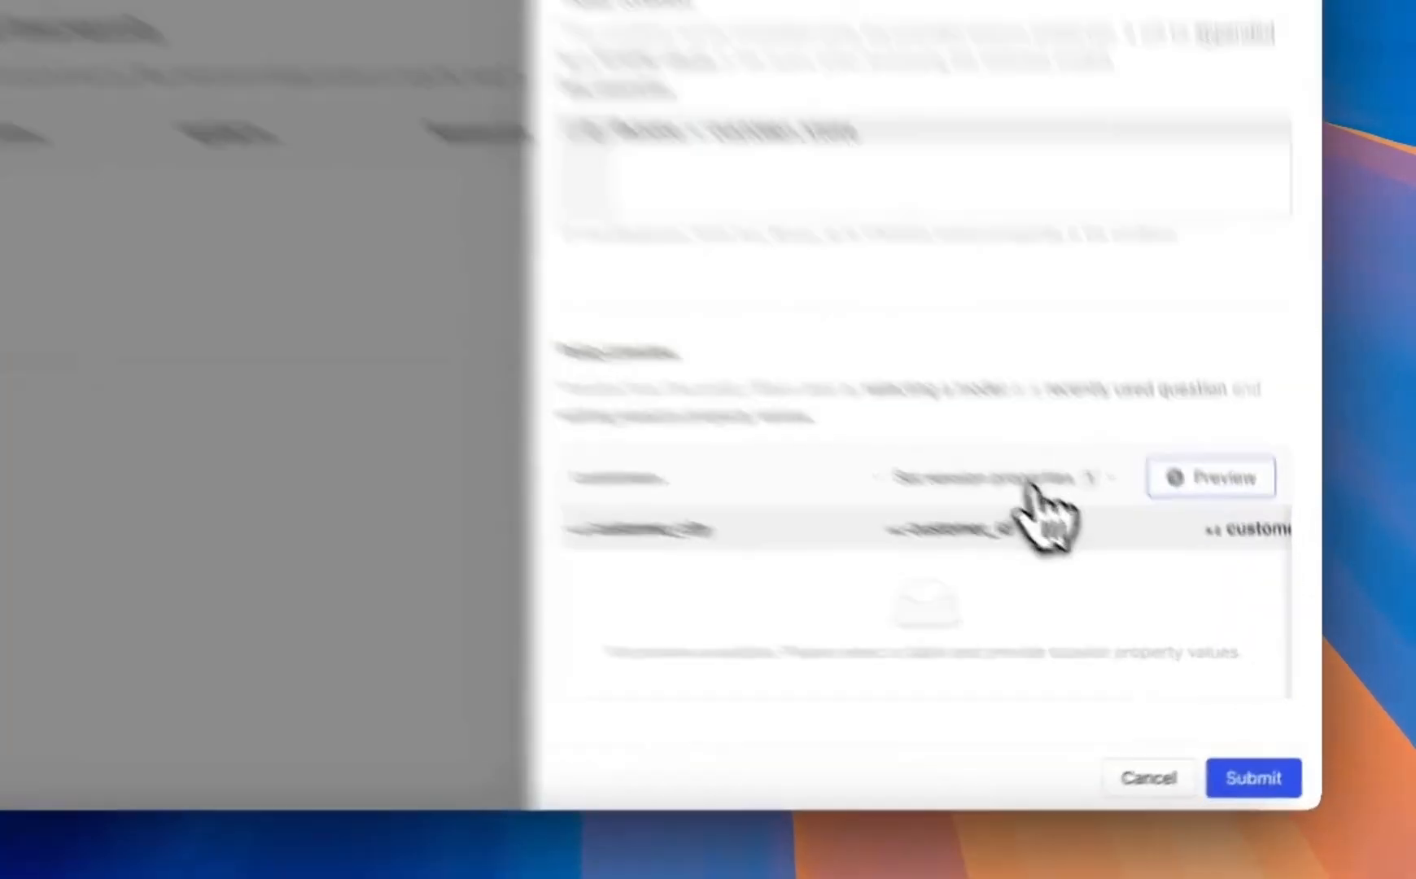
Step: Set the preview's state value to RJ and save it
left_click(1127, 553)
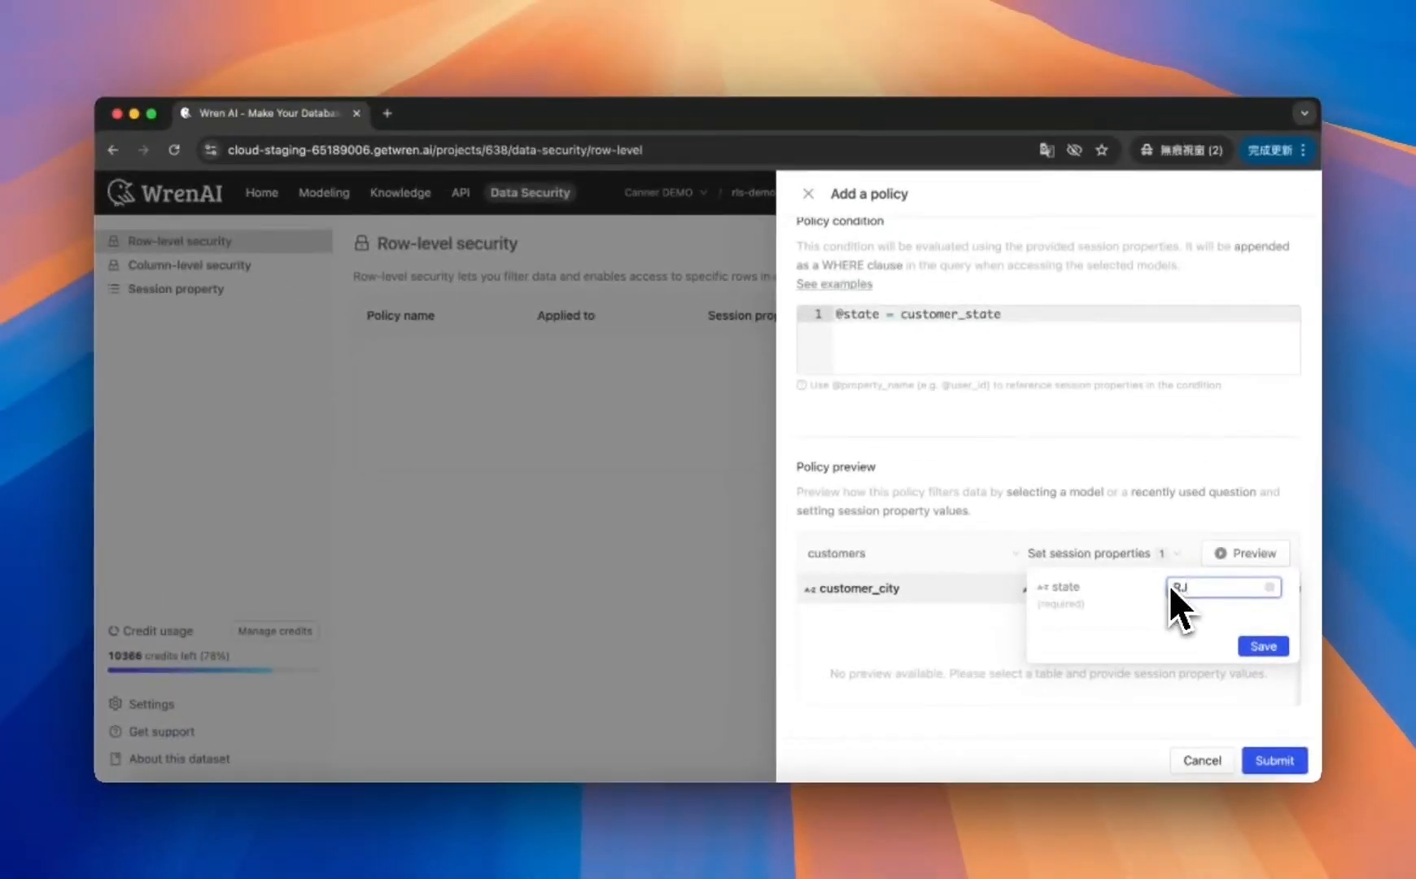
type("RJ")
left_click(1263, 647)
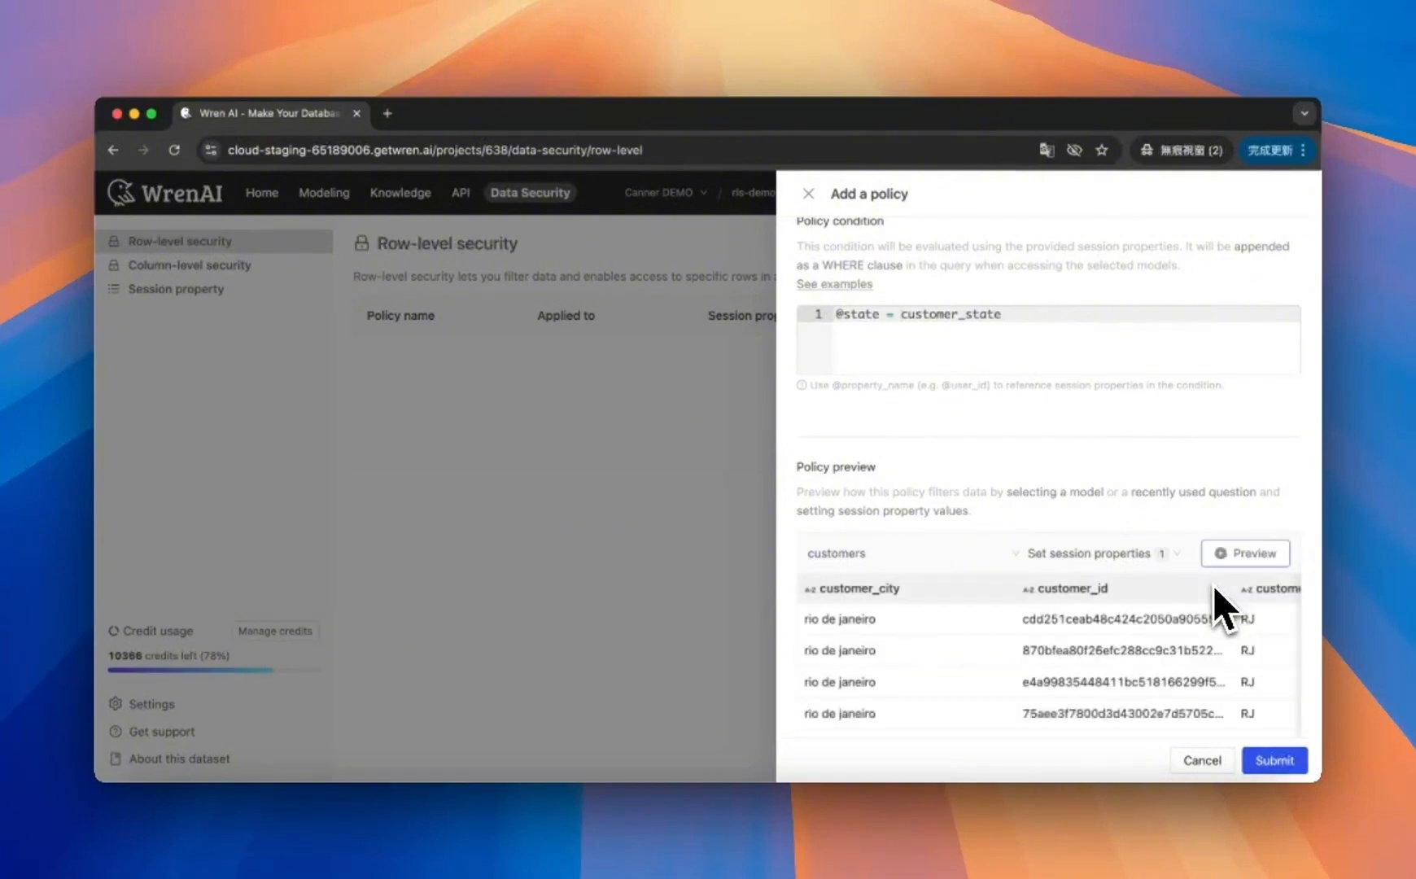
Step: Review the filtered customers preview rows and submit the state_owner policy
scroll(1151, 680, "right", 5)
scroll(1152, 680, "left", 3)
scroll(1152, 680, "up", 1)
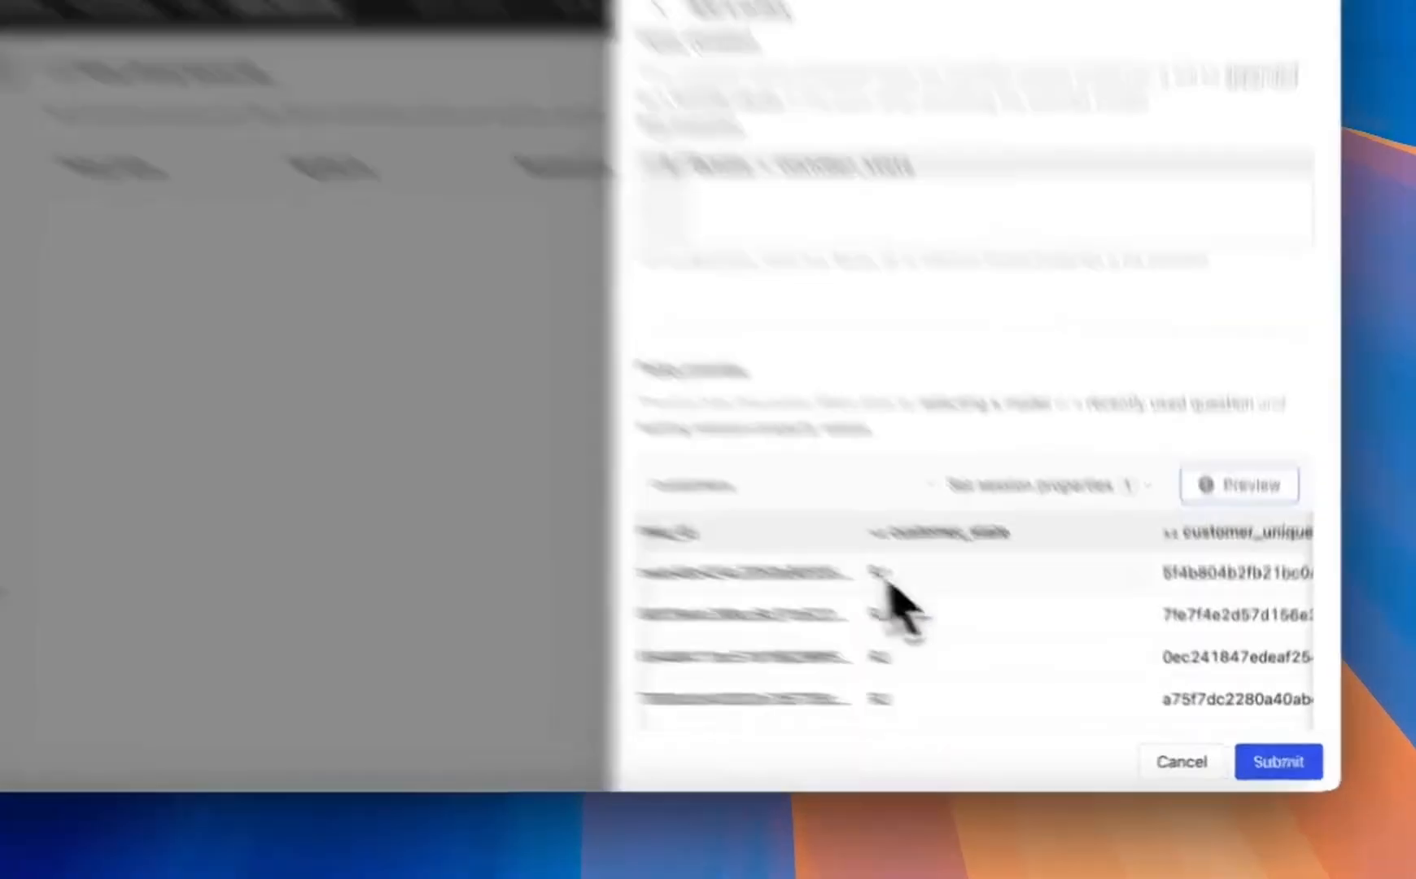
left_click_drag(970, 617, 999, 713)
left_click(998, 704)
scroll(995, 671, "left", 3)
scroll(675, 368, "down", 2)
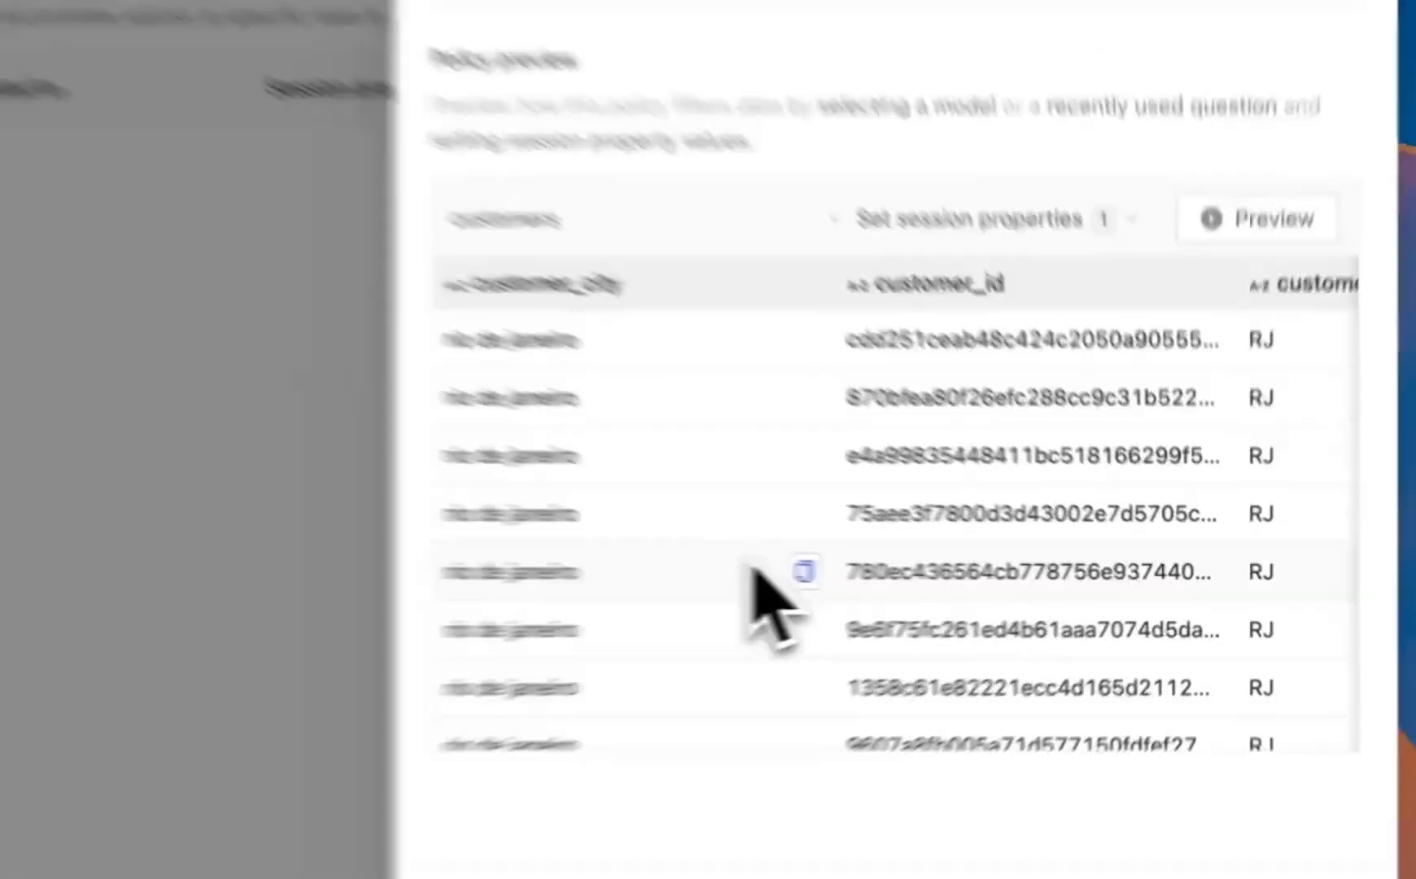
scroll(817, 165, "up", 8)
scroll(1063, 470, "down", 5)
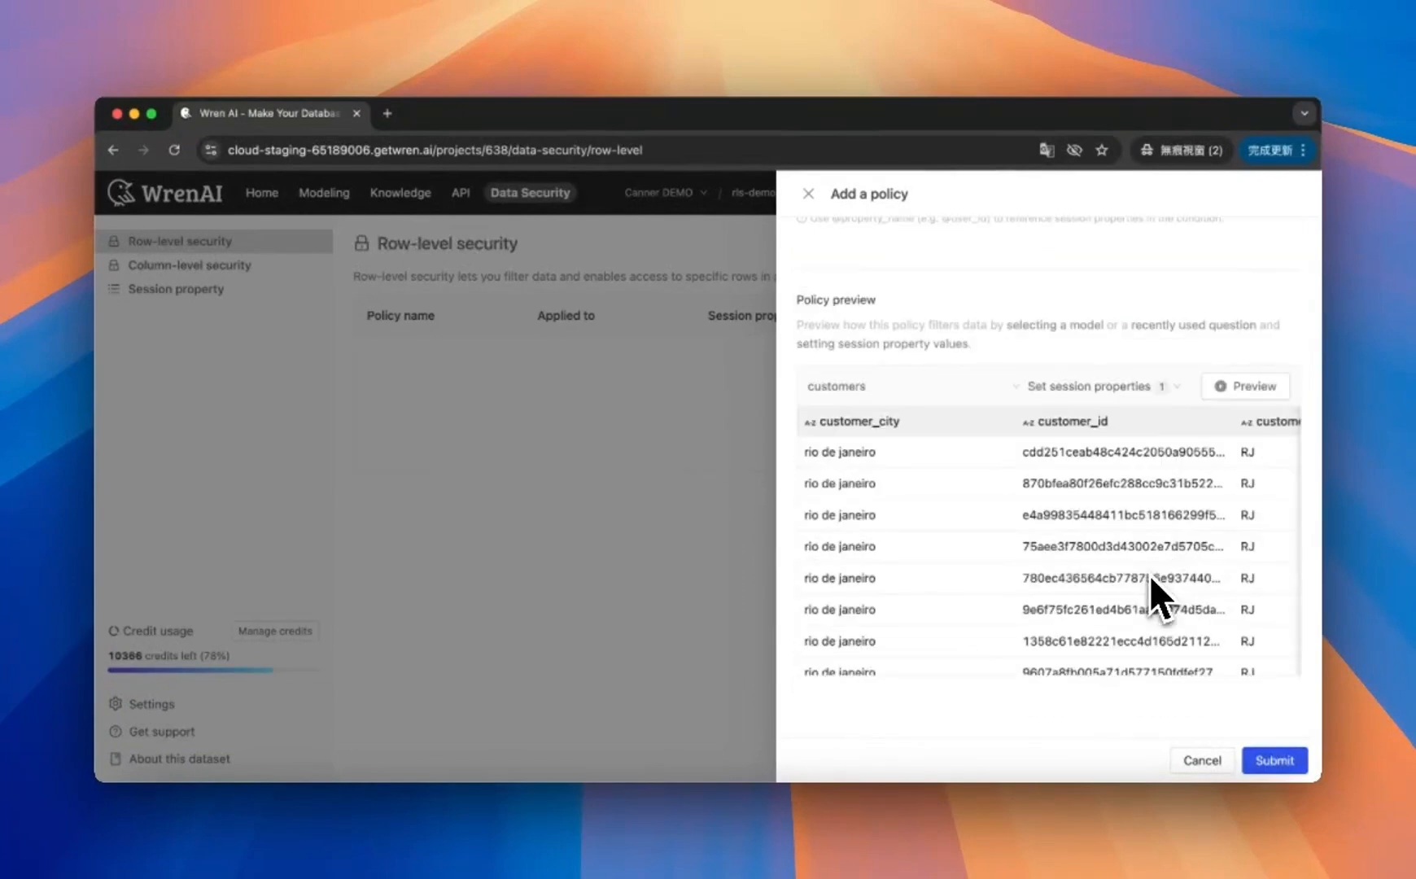
left_click(1271, 760)
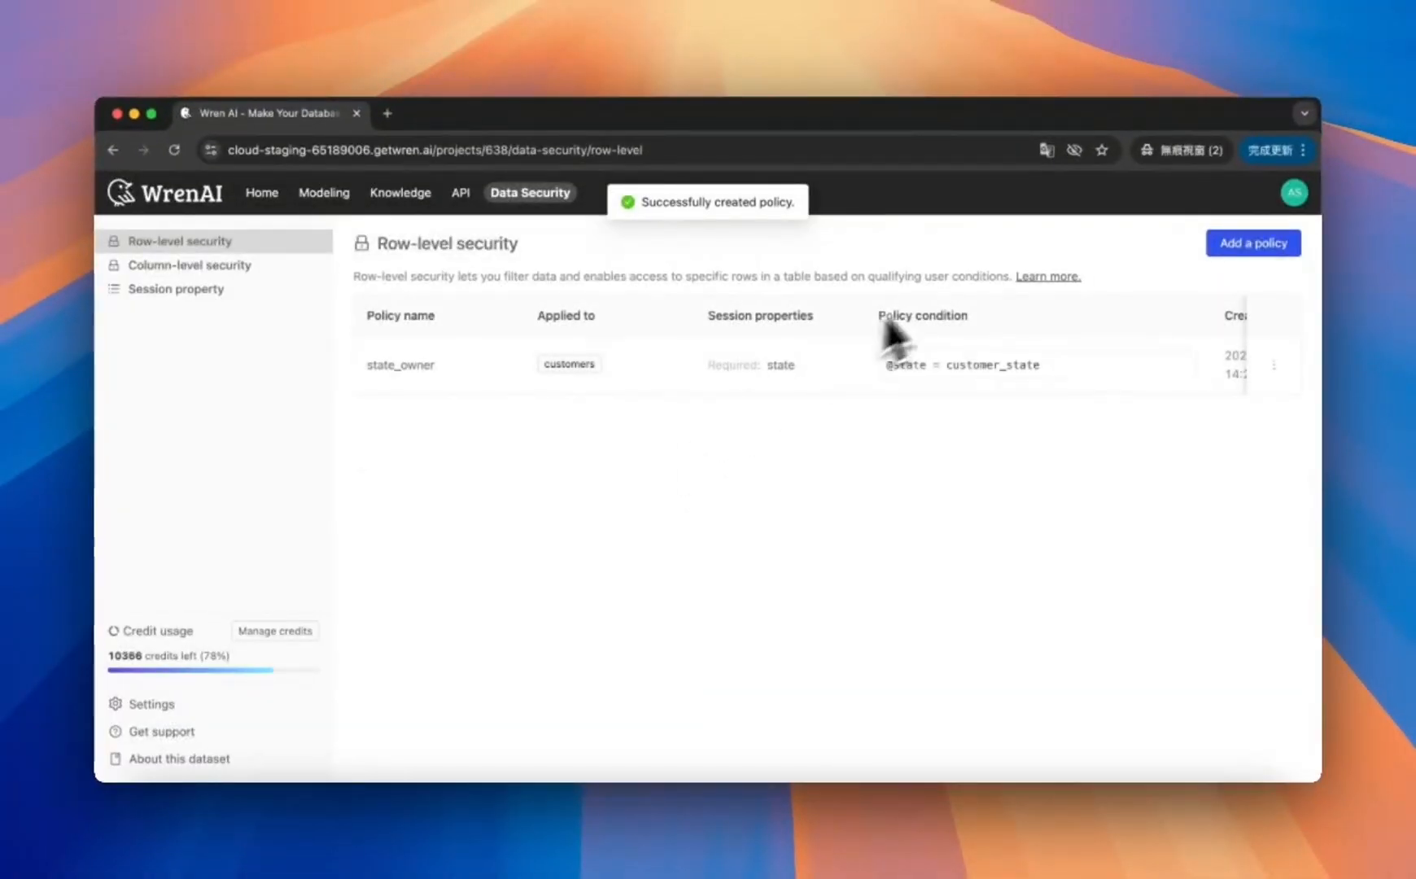
Step: Open the state_owner policy's details and edit views to review its settings
left_click(1273, 364)
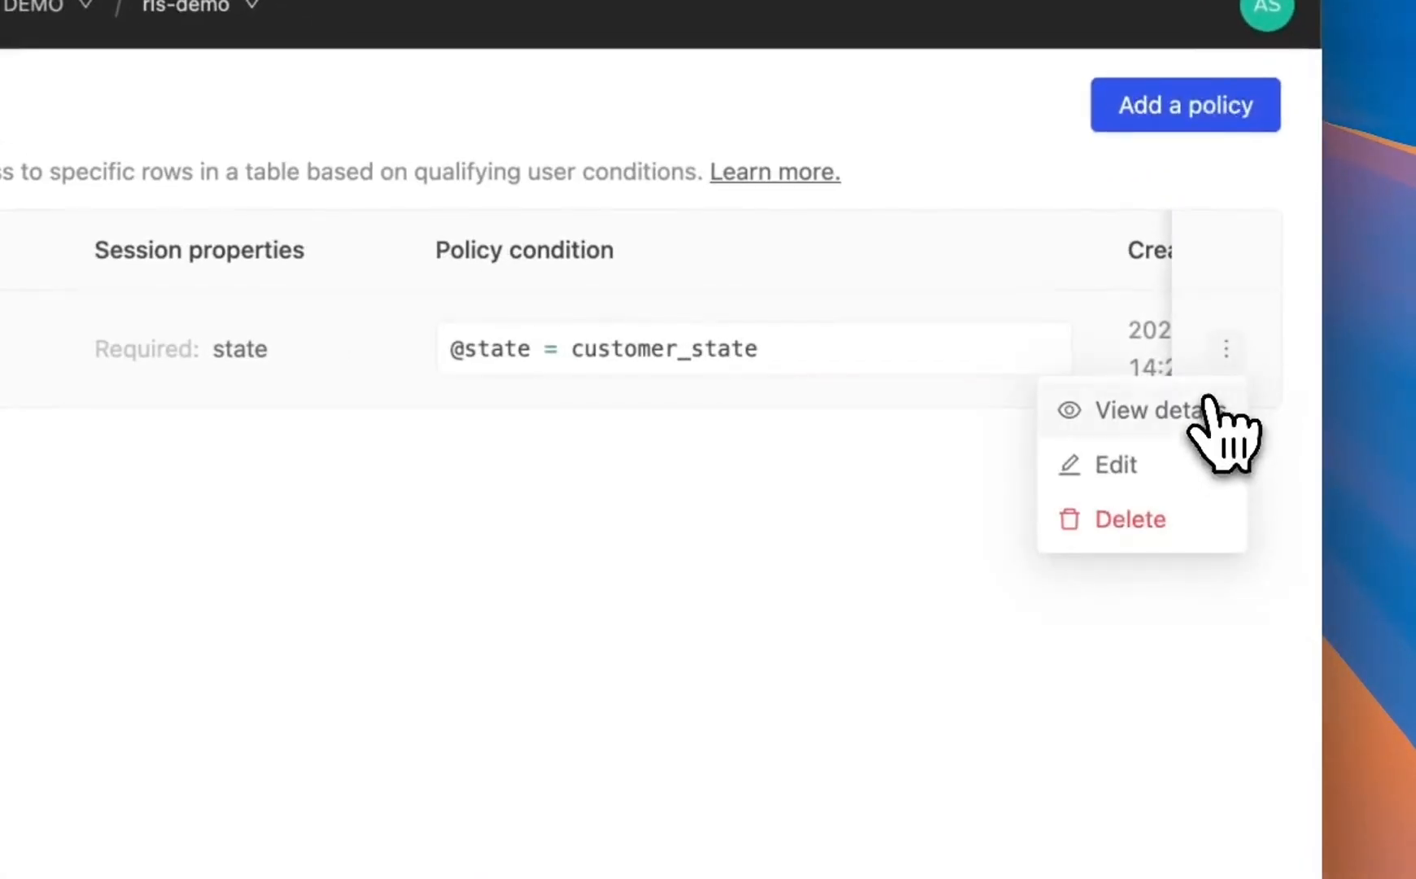
left_click(1263, 394)
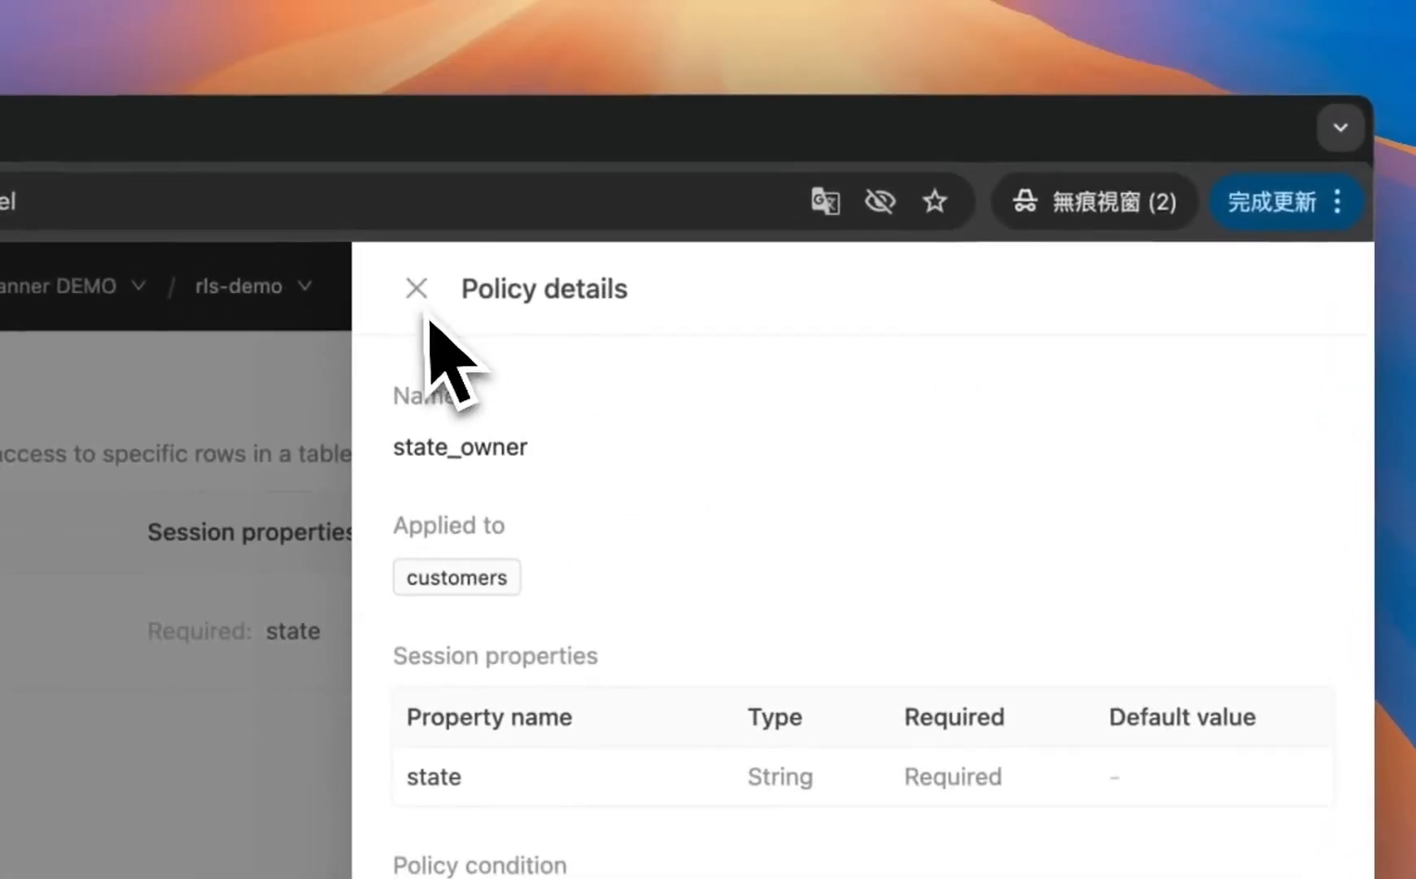
left_click(416, 289)
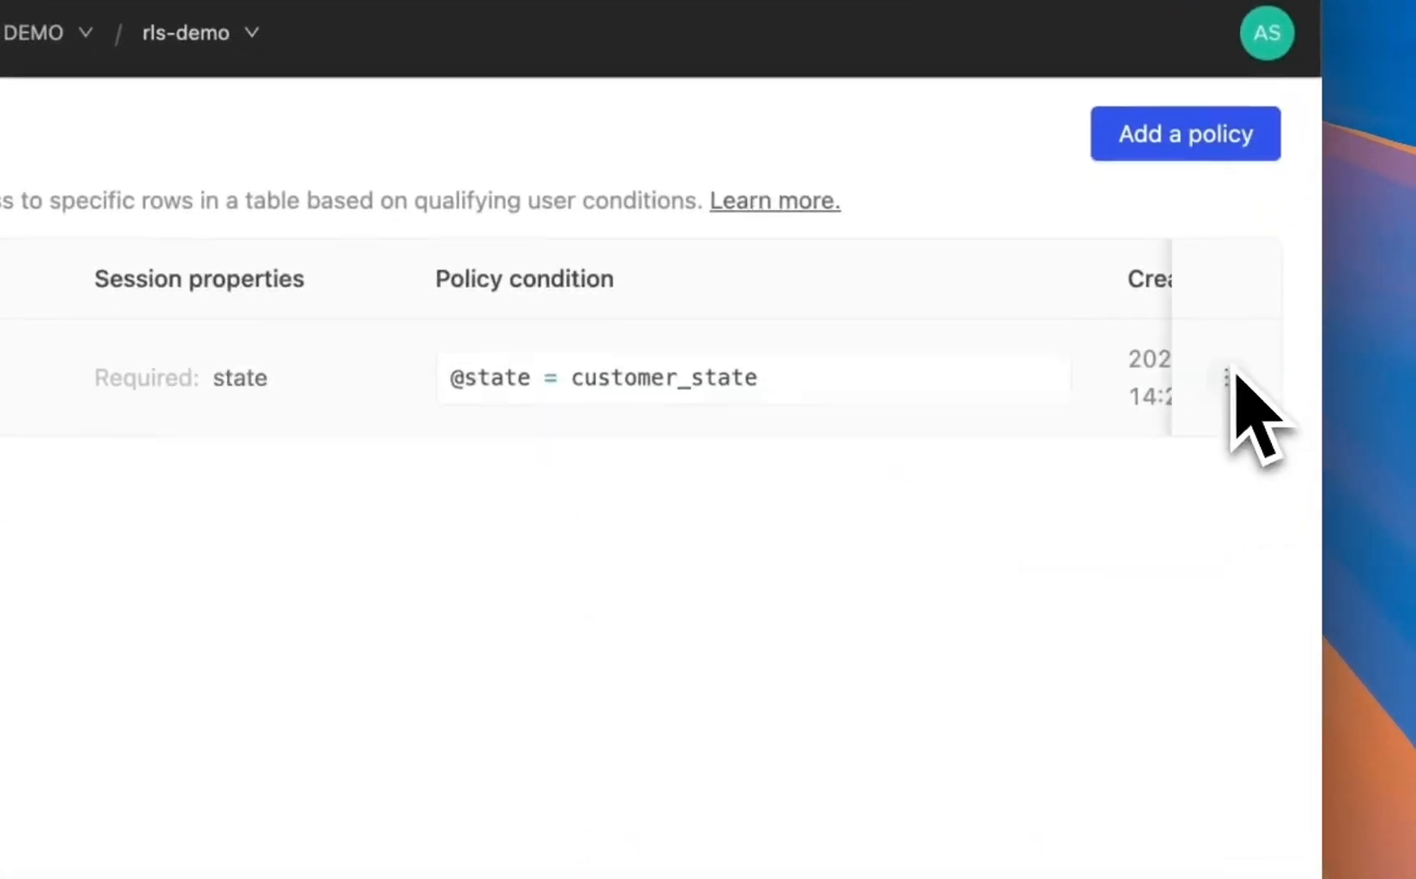
left_click(1274, 630)
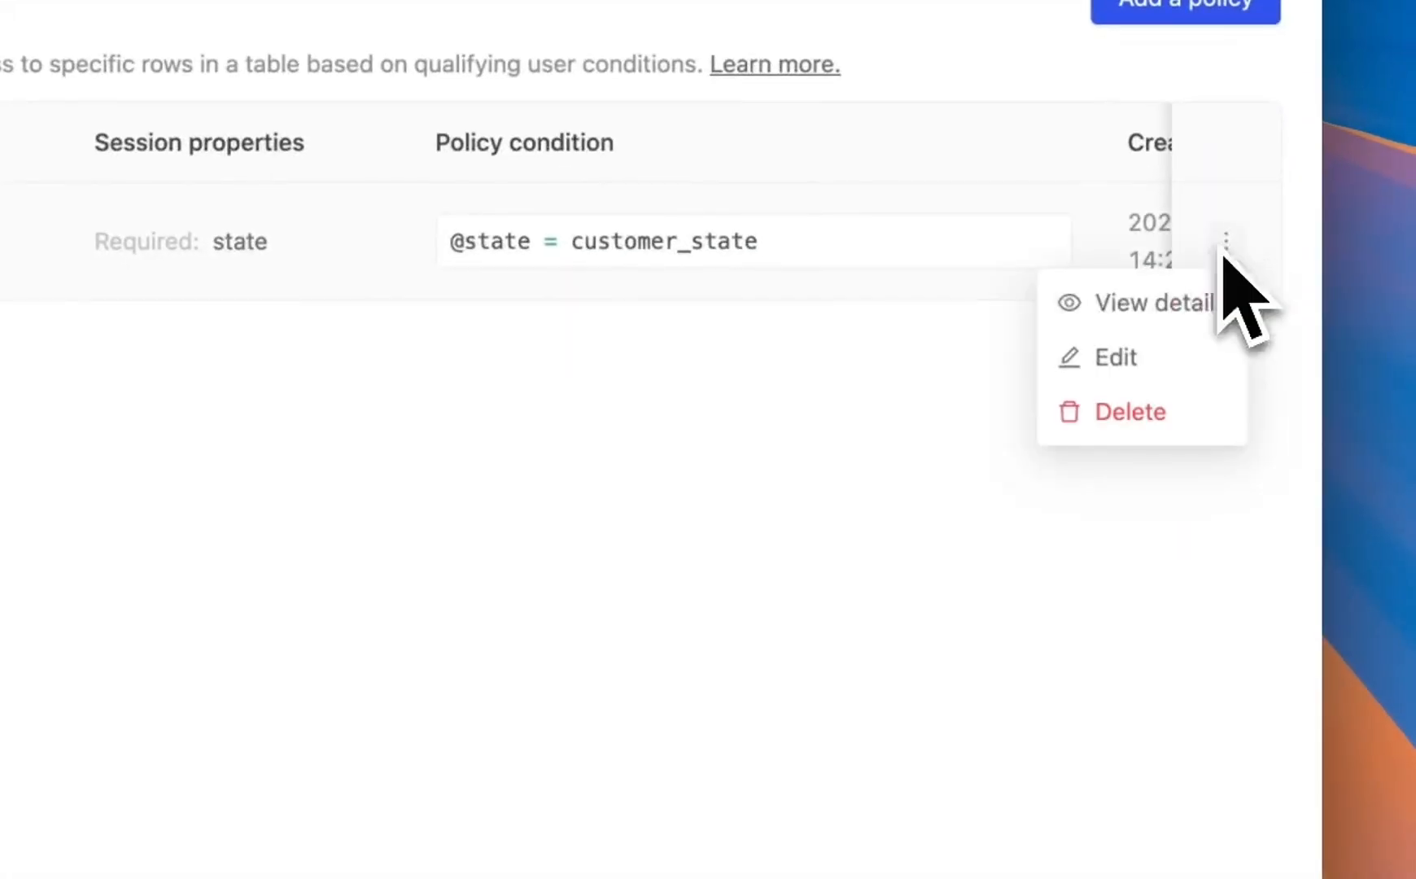
left_click(1188, 356)
scroll(1017, 570, "down", 10)
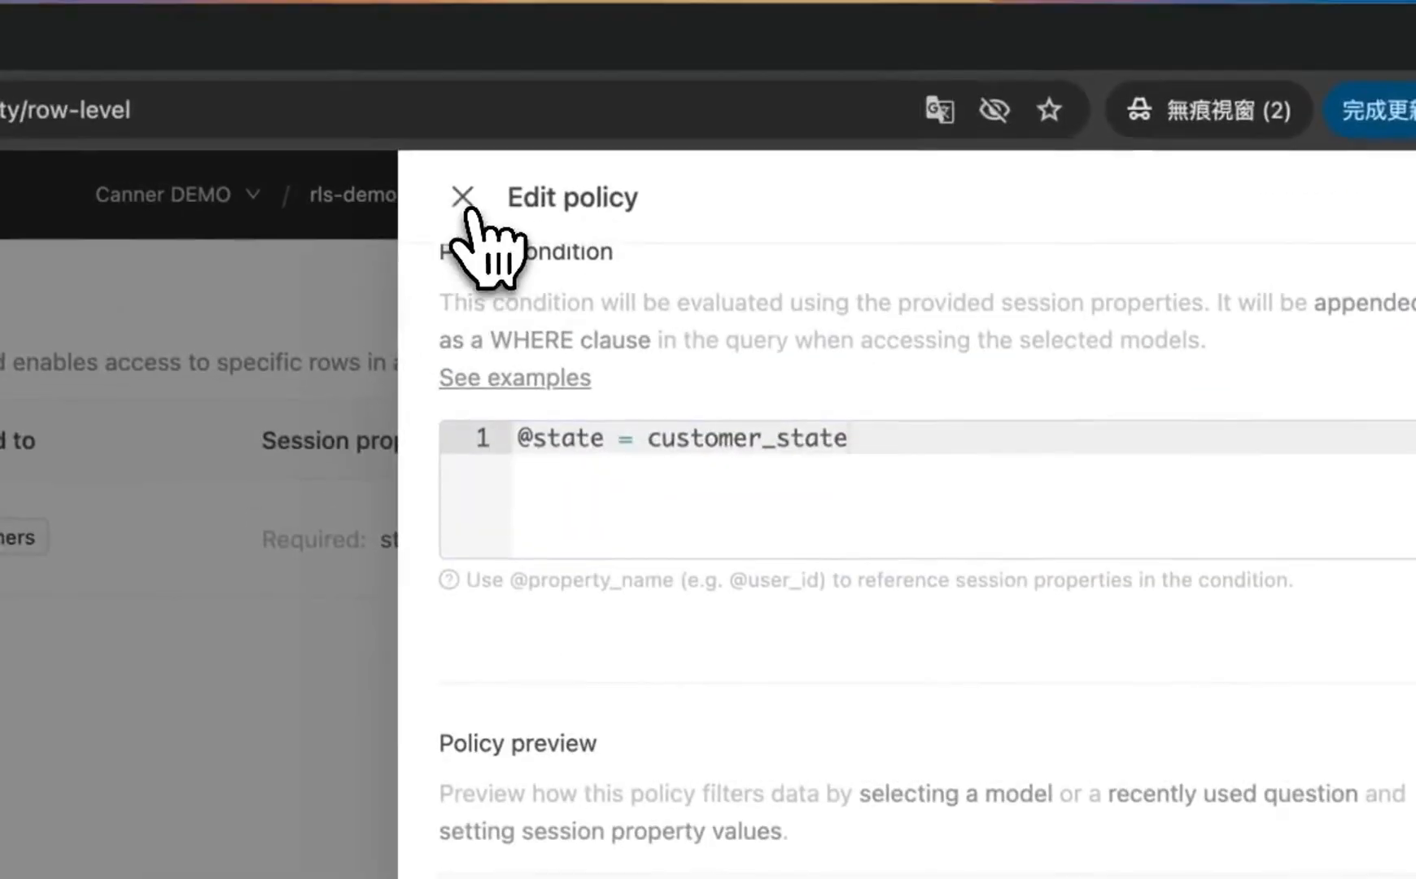
left_click(465, 196)
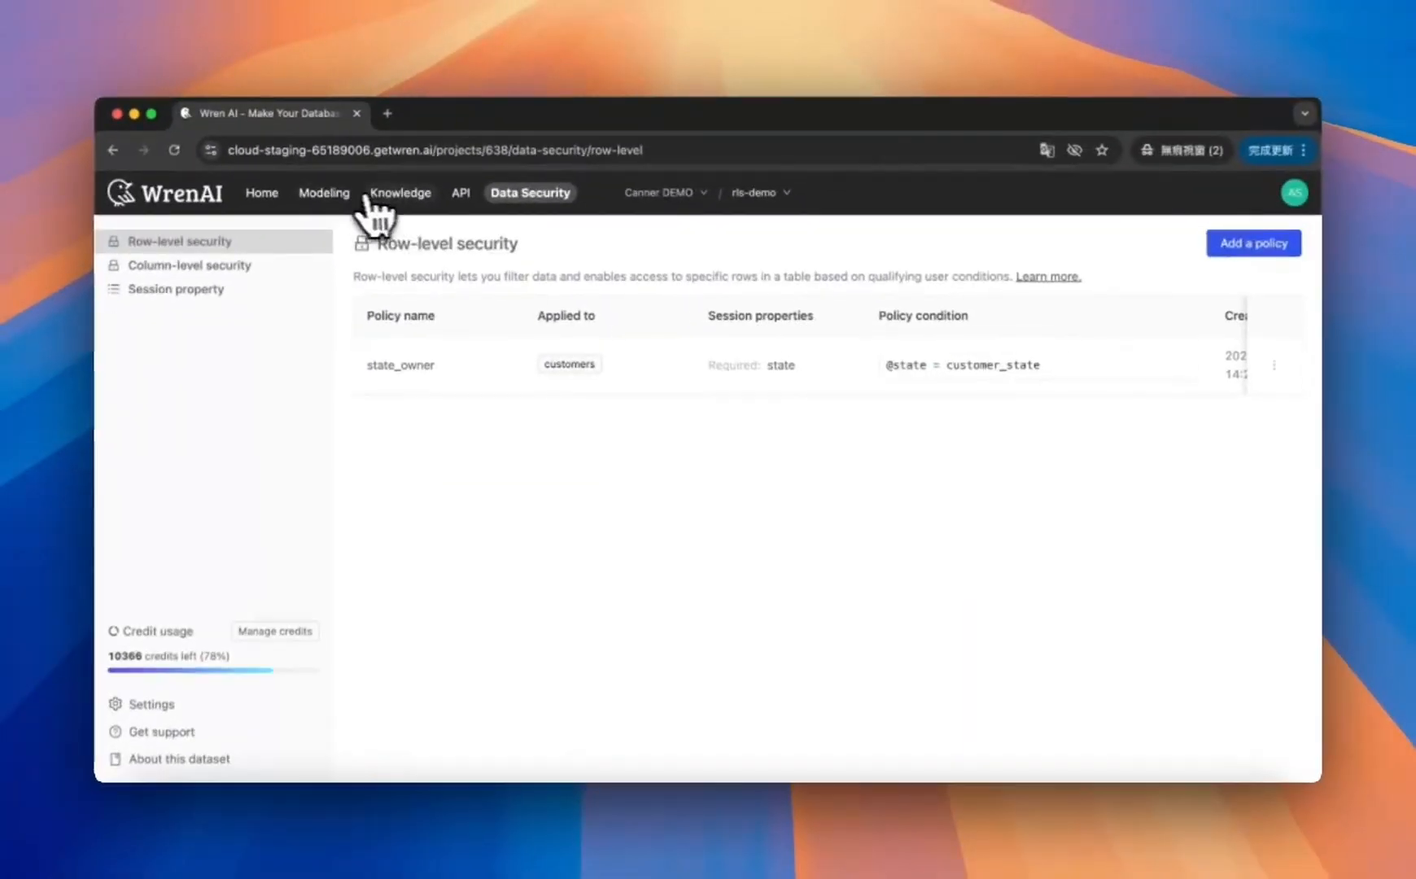
Step: Open the Modeling page and pan across the model diagram
left_click(323, 193)
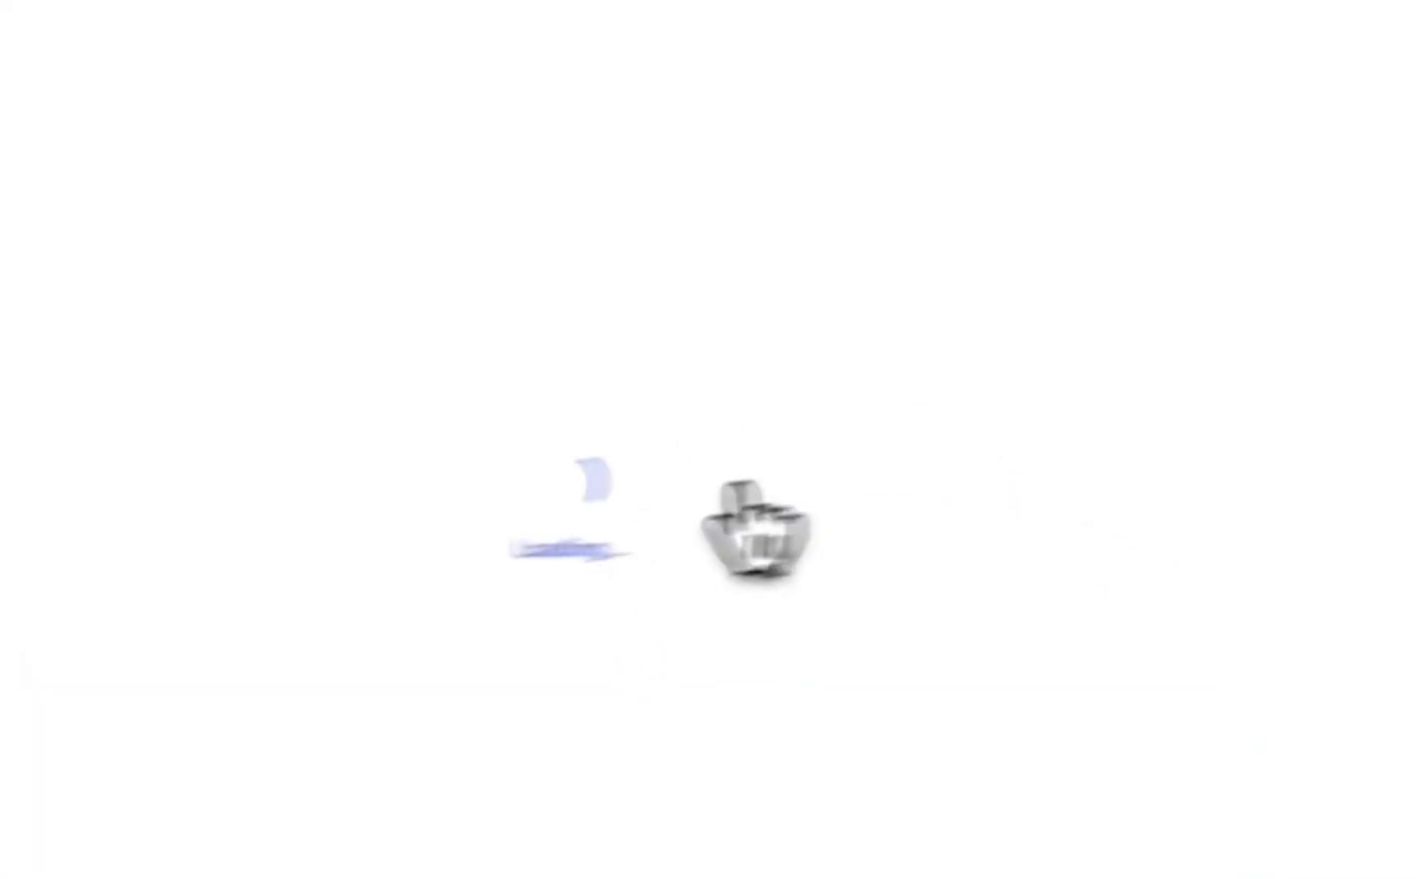
left_click_drag(948, 492, 939, 381)
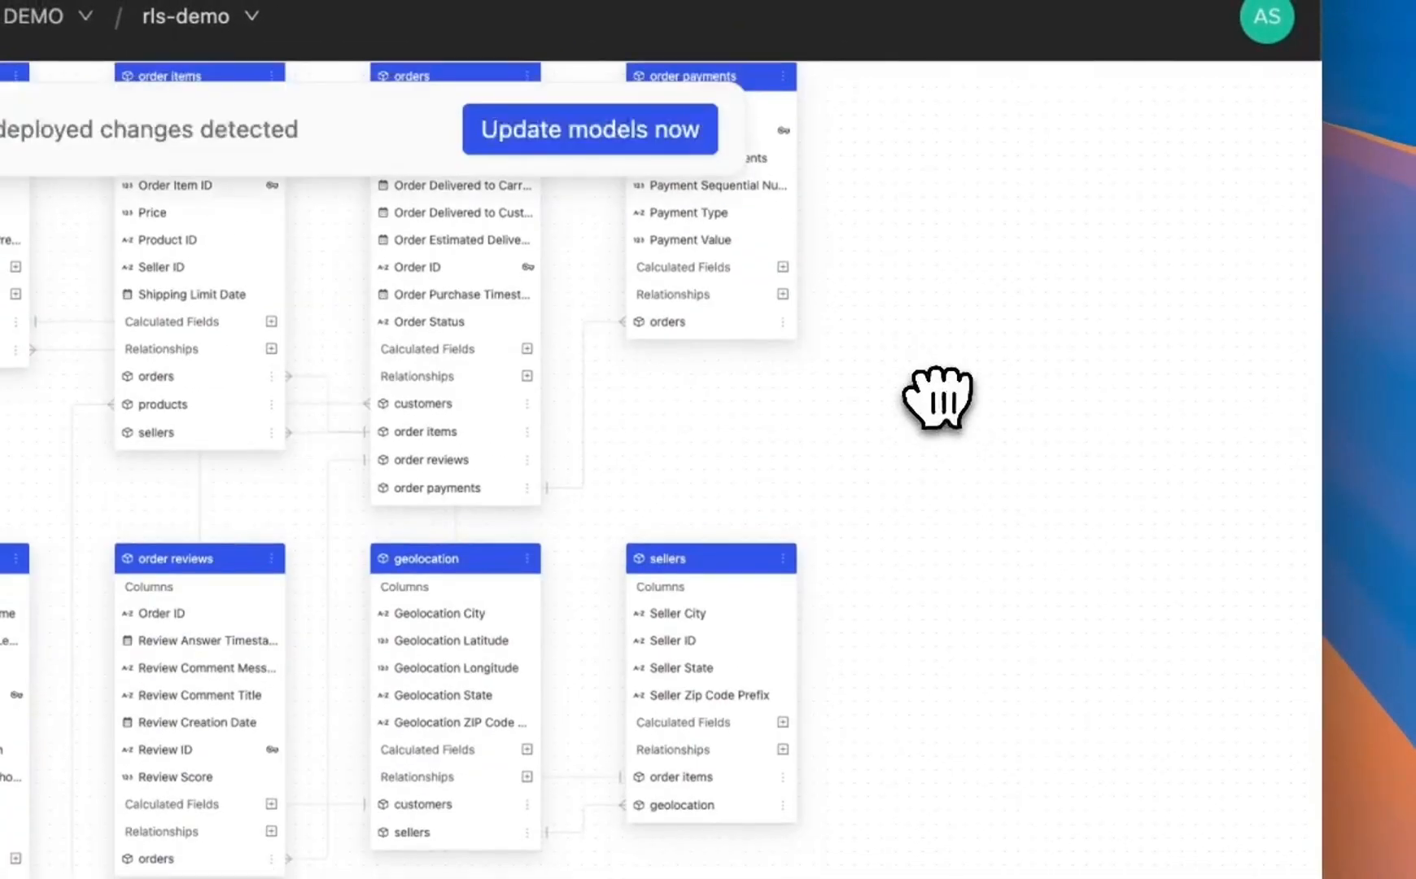
Step: Deploy the pending model updates and ask the suggested question about the top 3 cities with the highest number of orders
left_click(590, 129)
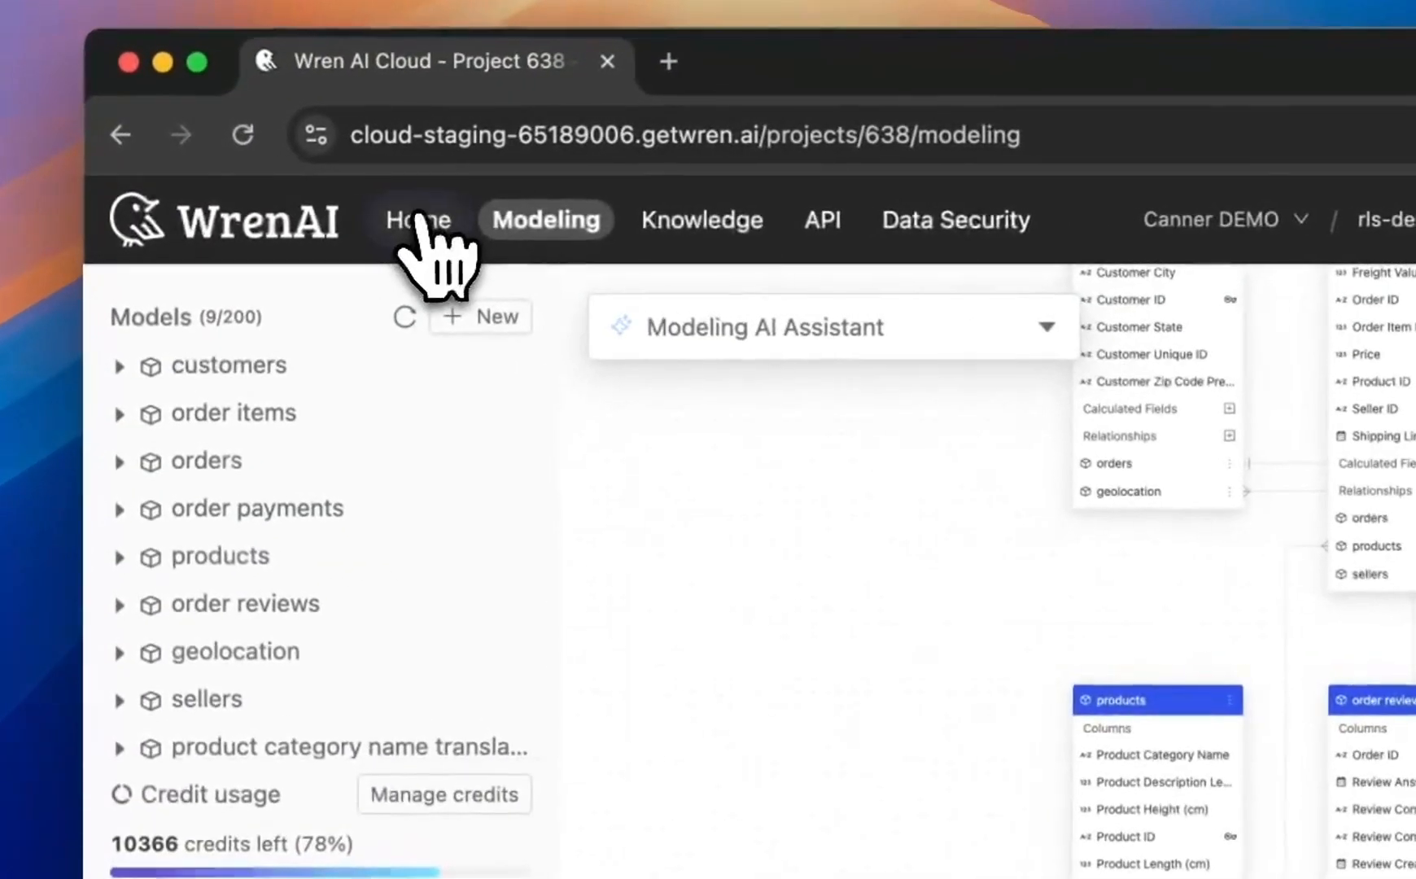
left_click(265, 197)
left_click(503, 455)
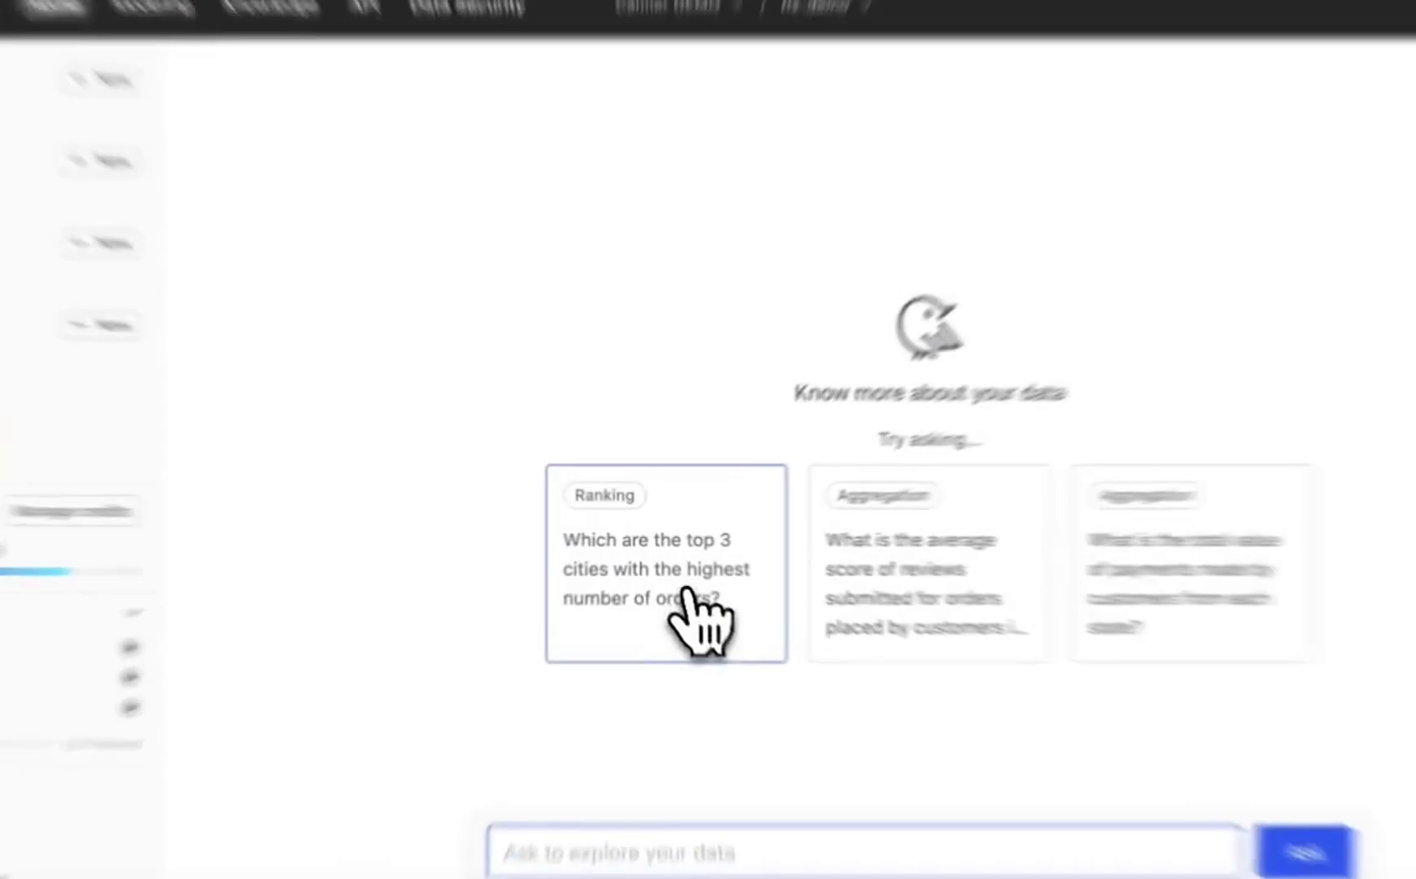
left_click(672, 571)
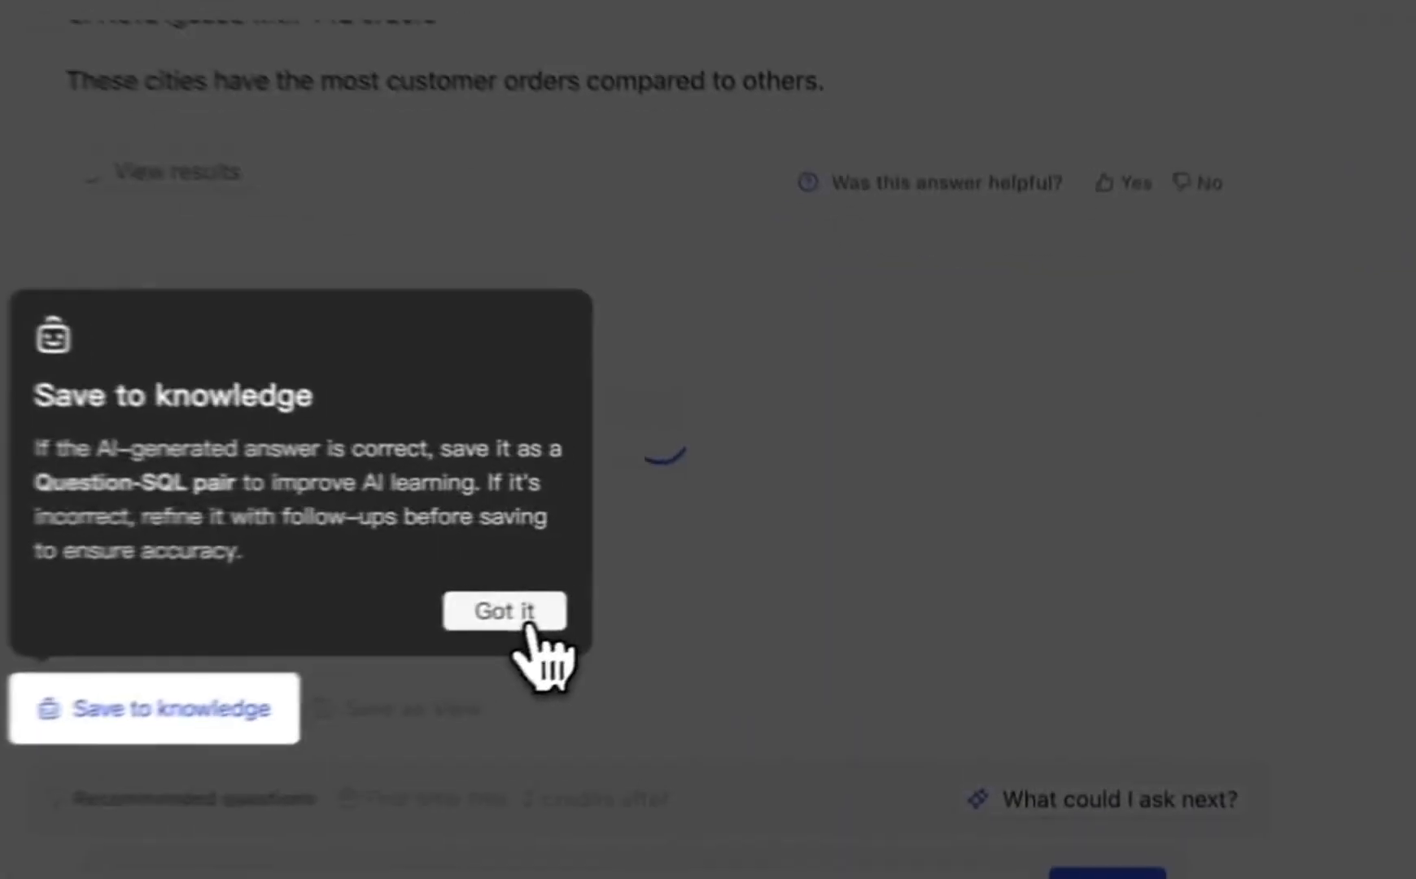
Step: Expand the answer's result table and review the returned cities and order counts
left_click(505, 612)
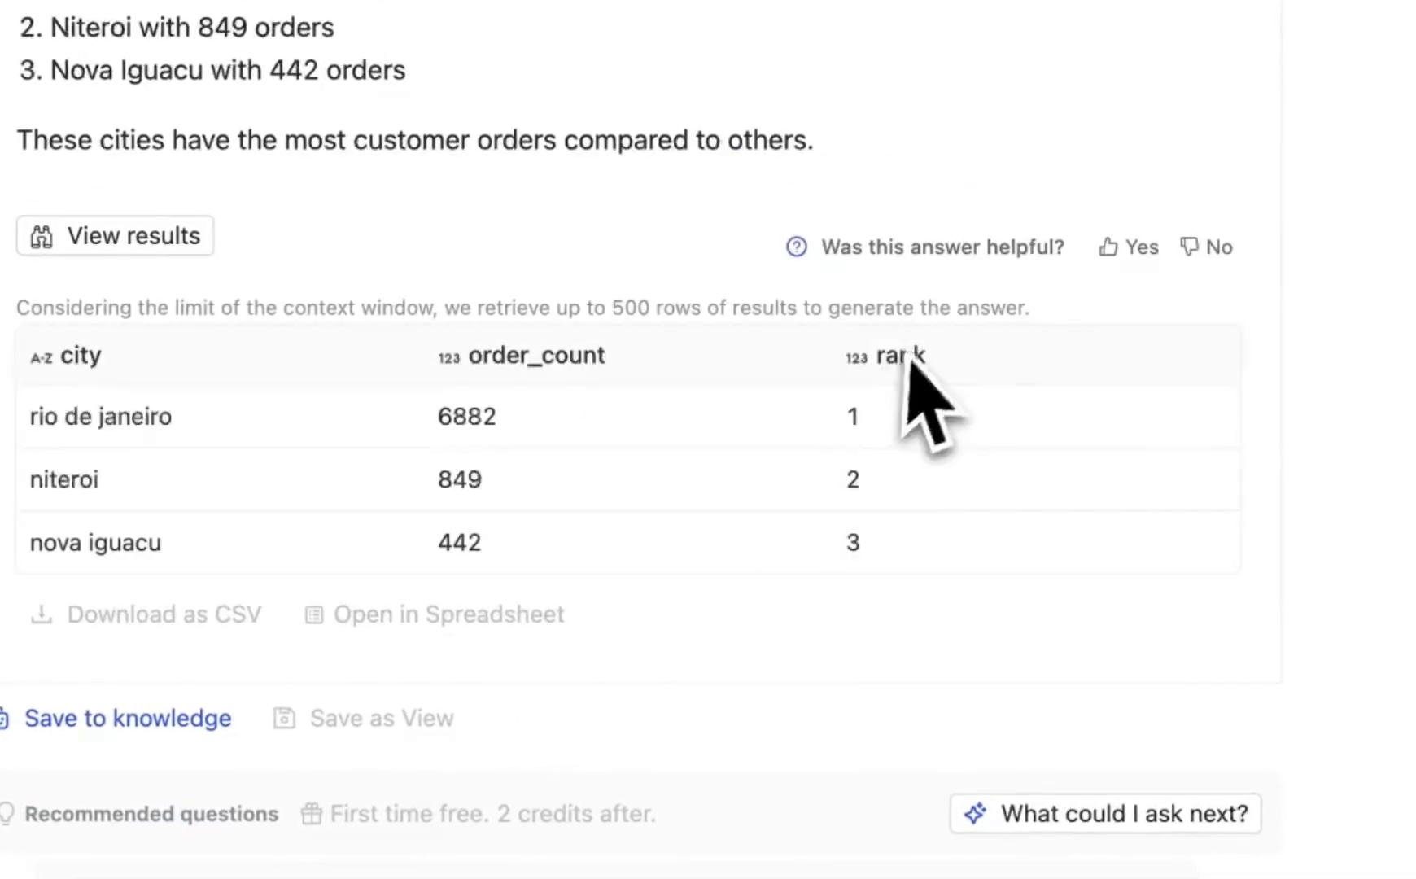
scroll(642, 309, "up", 5)
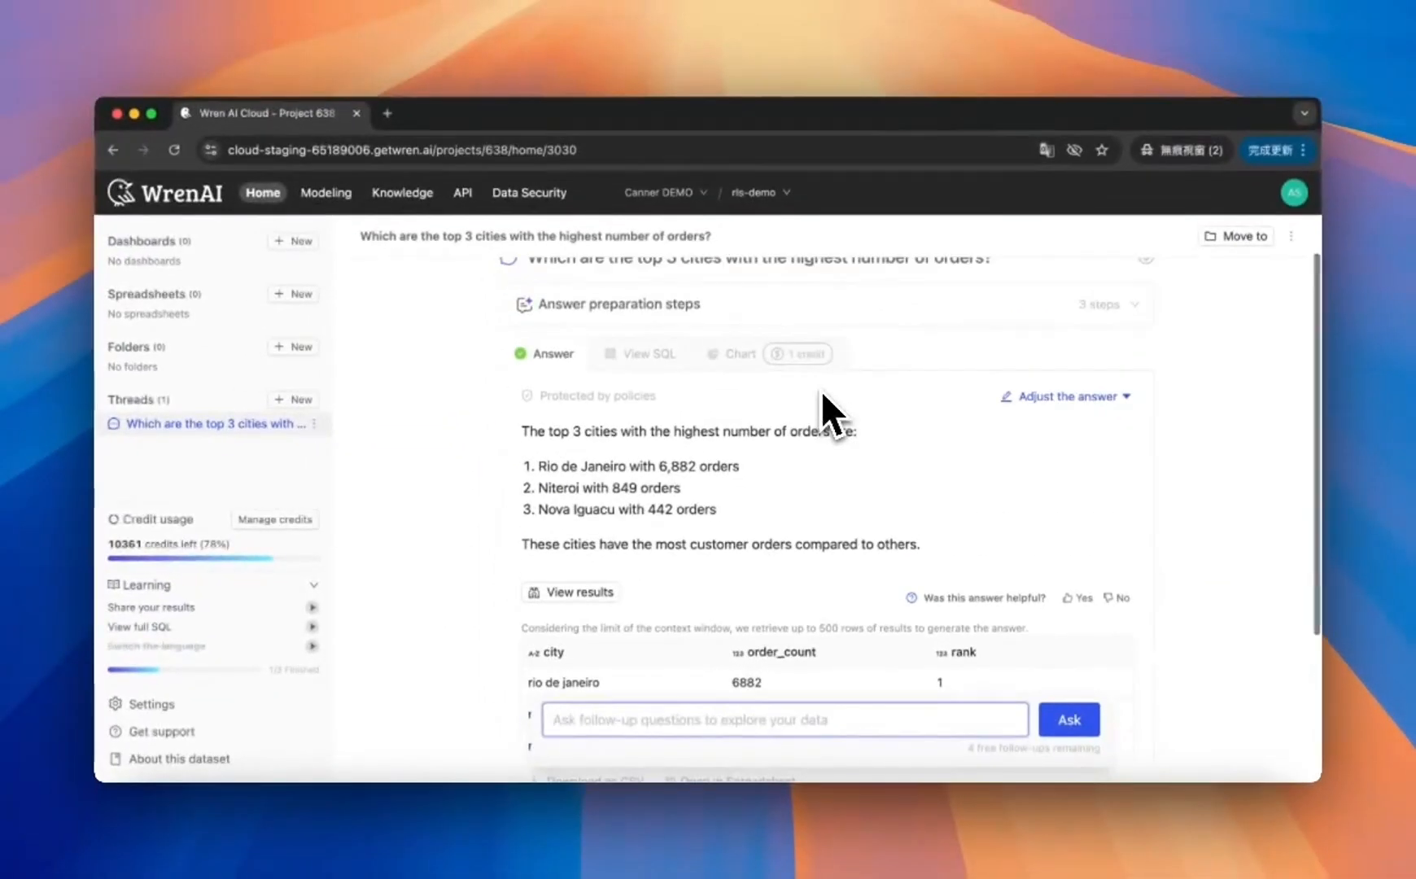
mouse_move(569, 463)
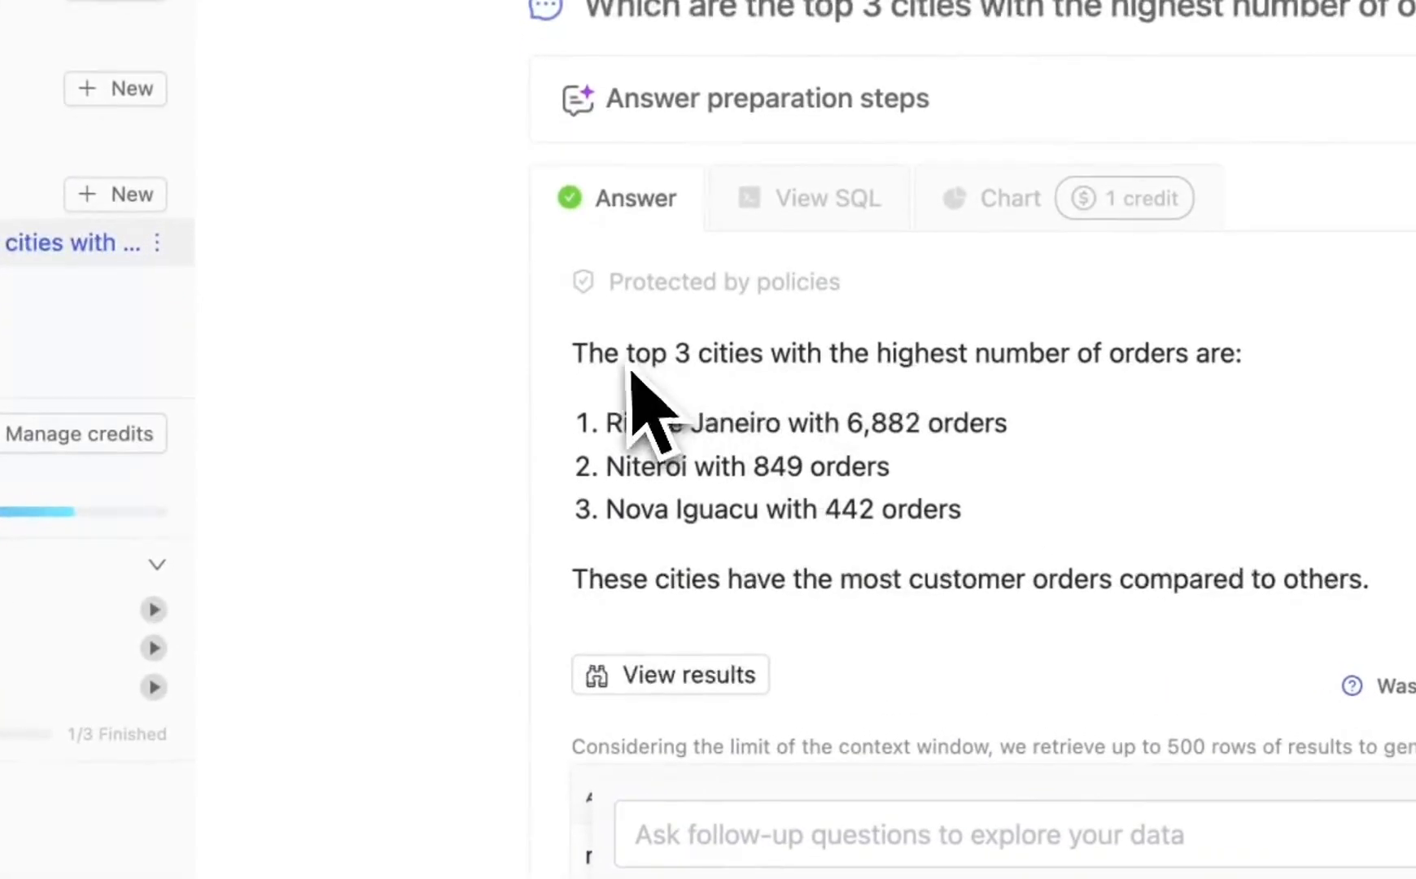
scroll(771, 565, "down", 2)
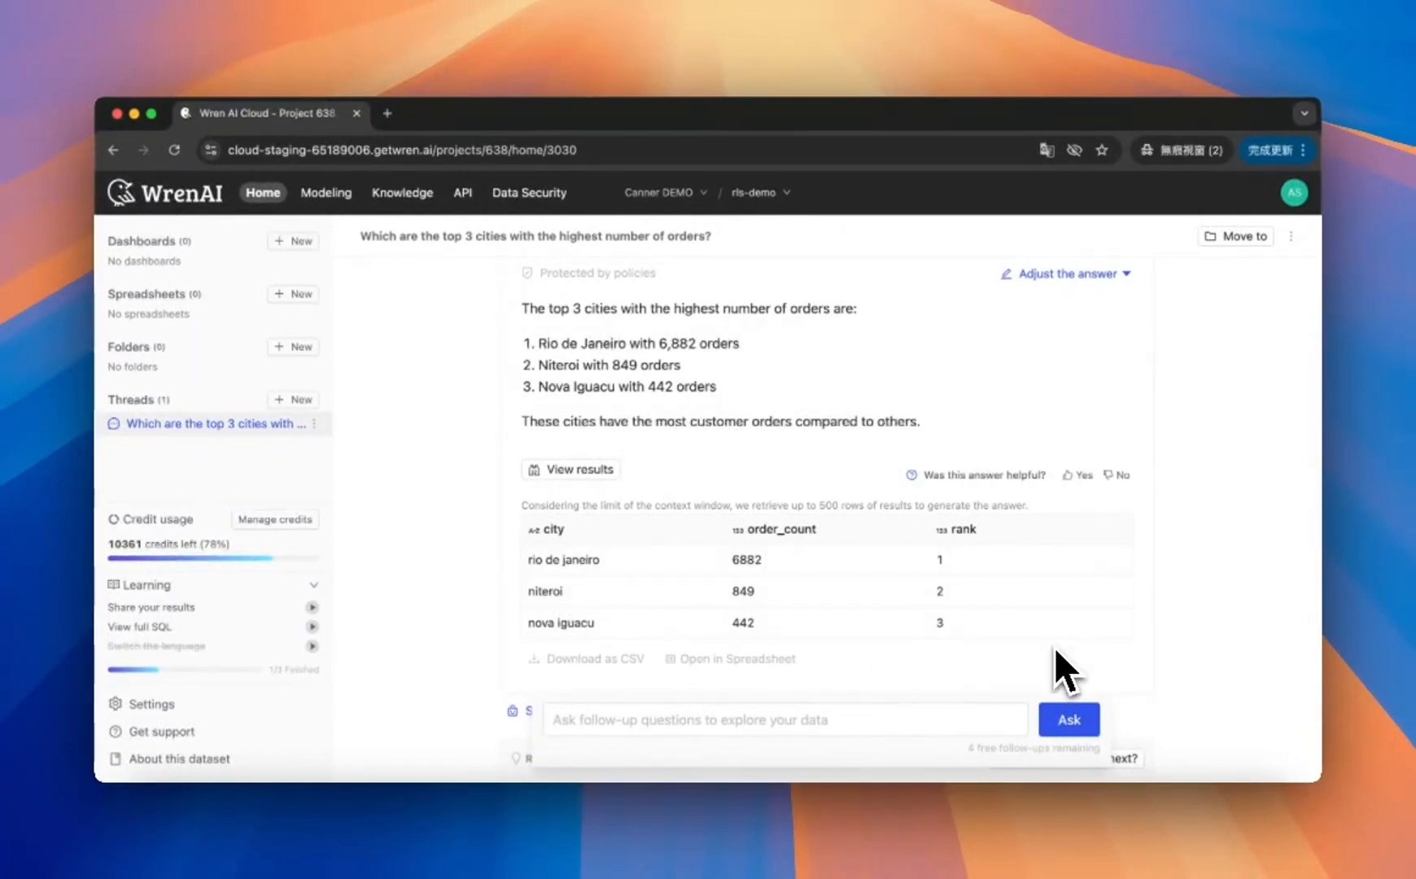
scroll(864, 500, "up", 4)
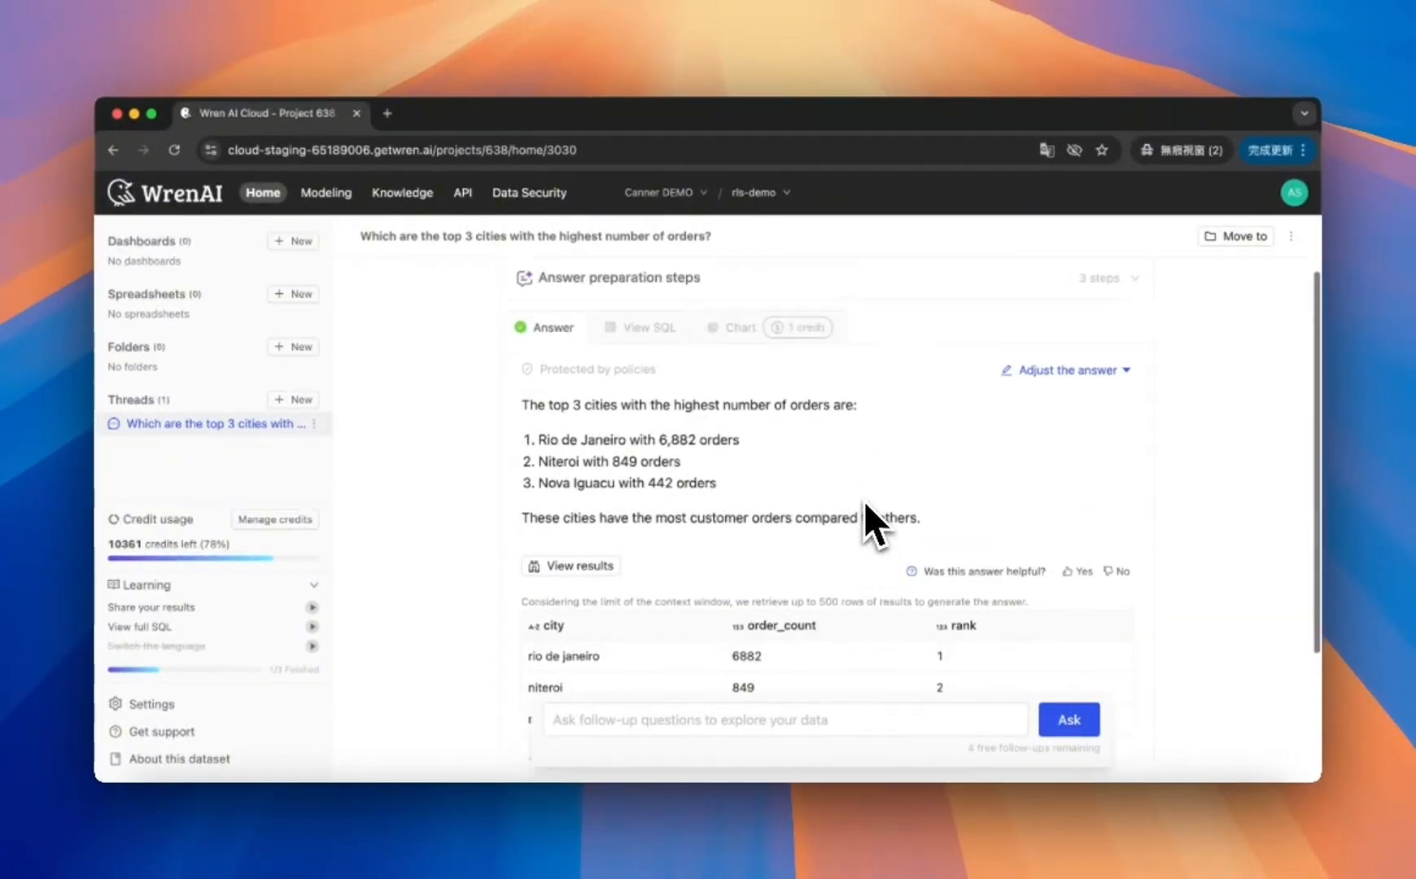
Step: Open the answer's generated SQL and read through the query
left_click(654, 407)
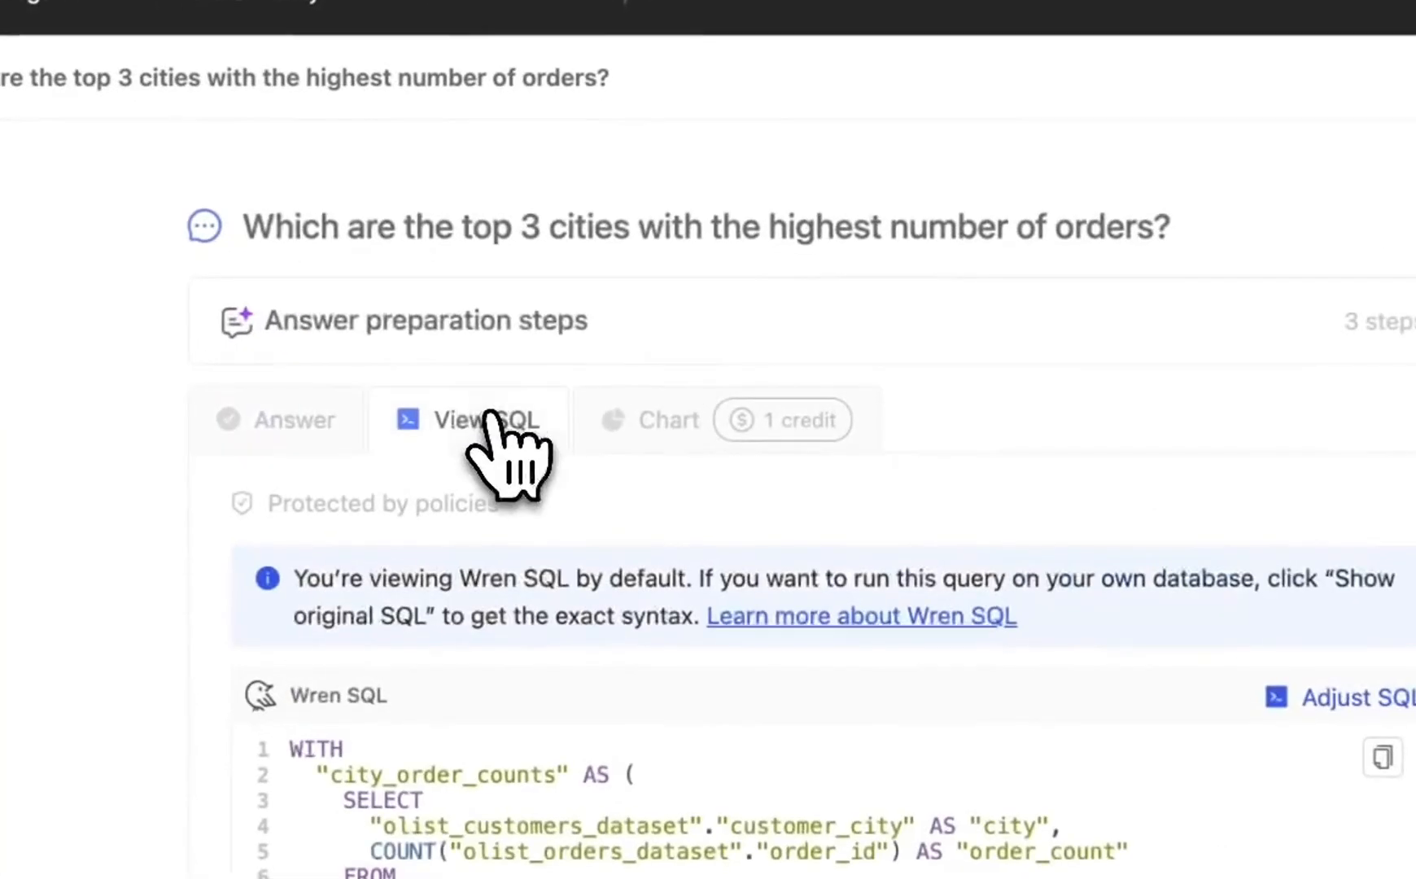
scroll(917, 513, "down", 4)
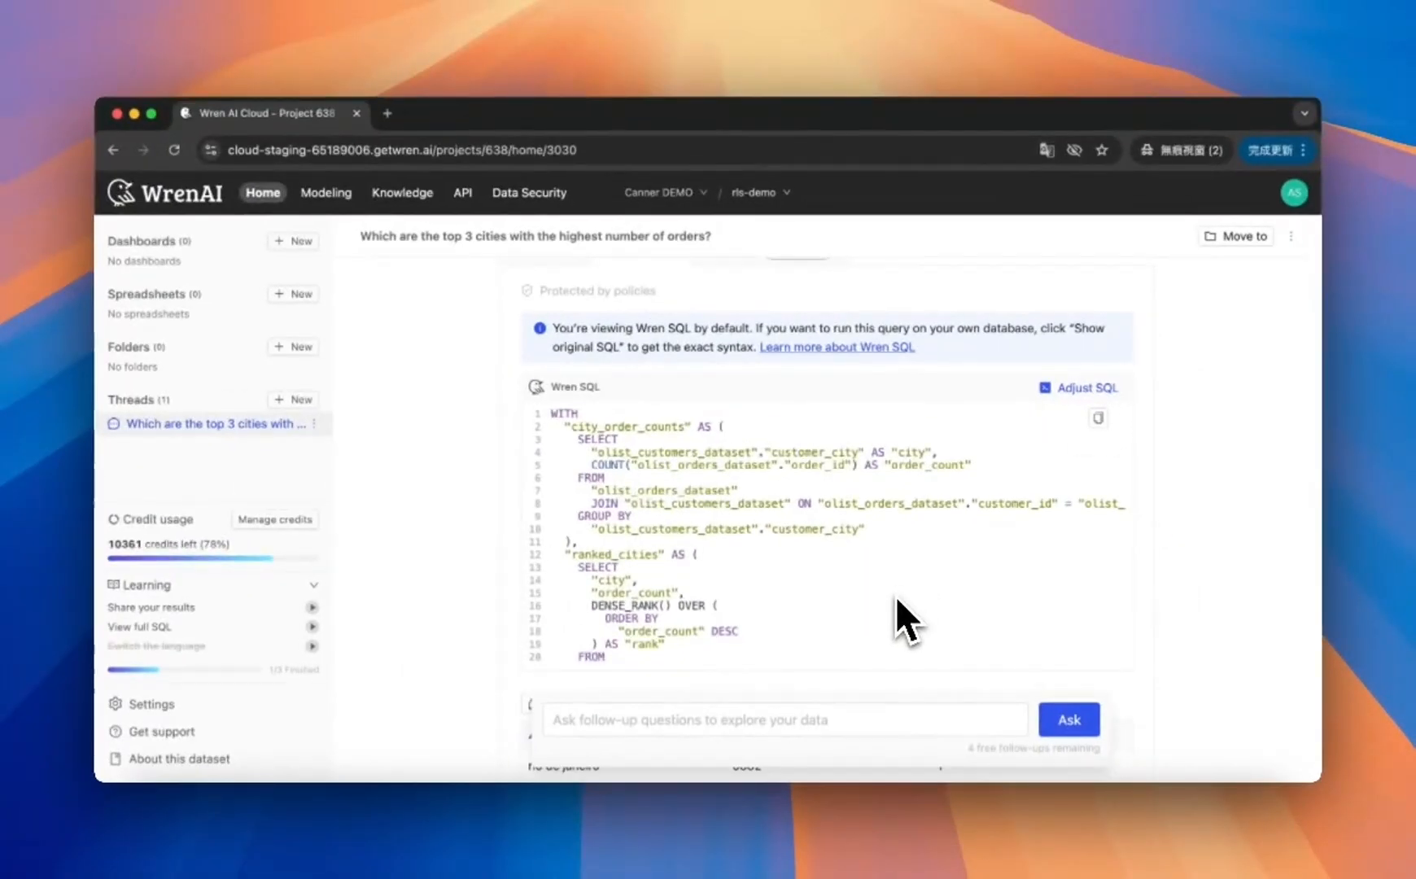
scroll(895, 595, "down", 5)
scroll(895, 595, "up", 5)
scroll(895, 595, "up", 2)
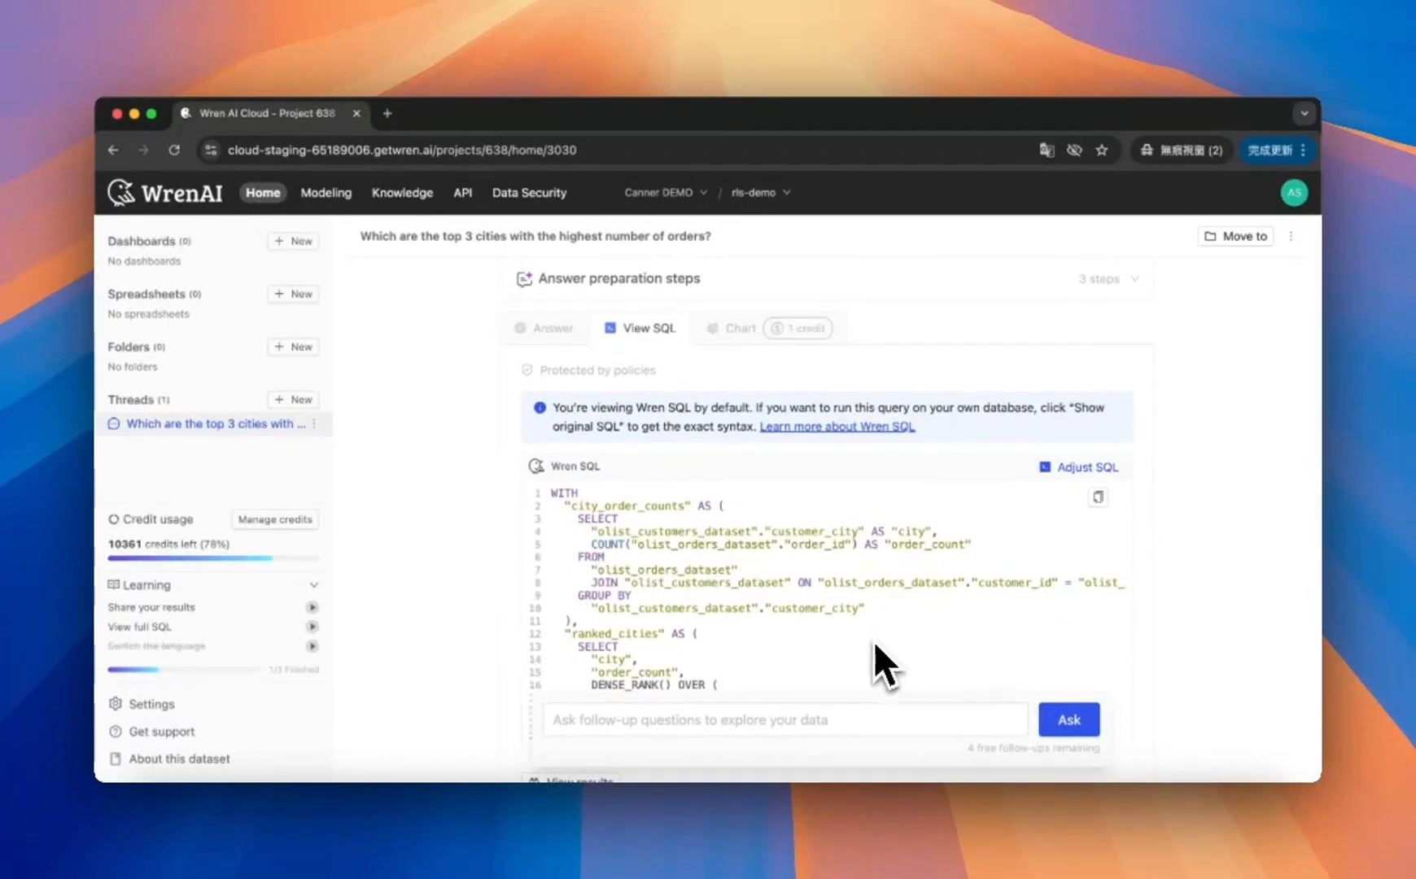
scroll(873, 641, "down", 6)
scroll(869, 648, "up", 5)
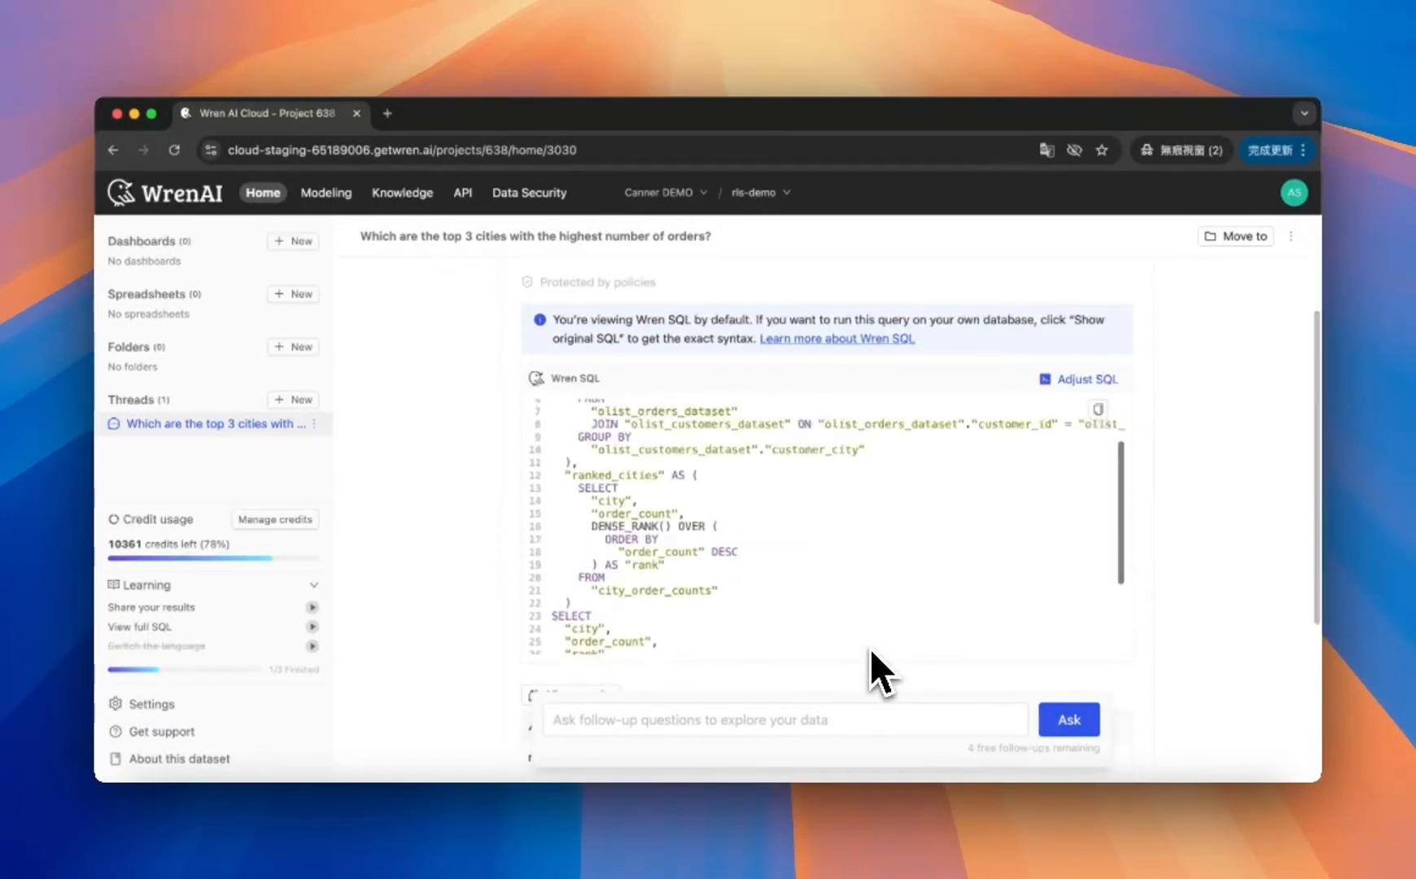
scroll(869, 648, "down", 5)
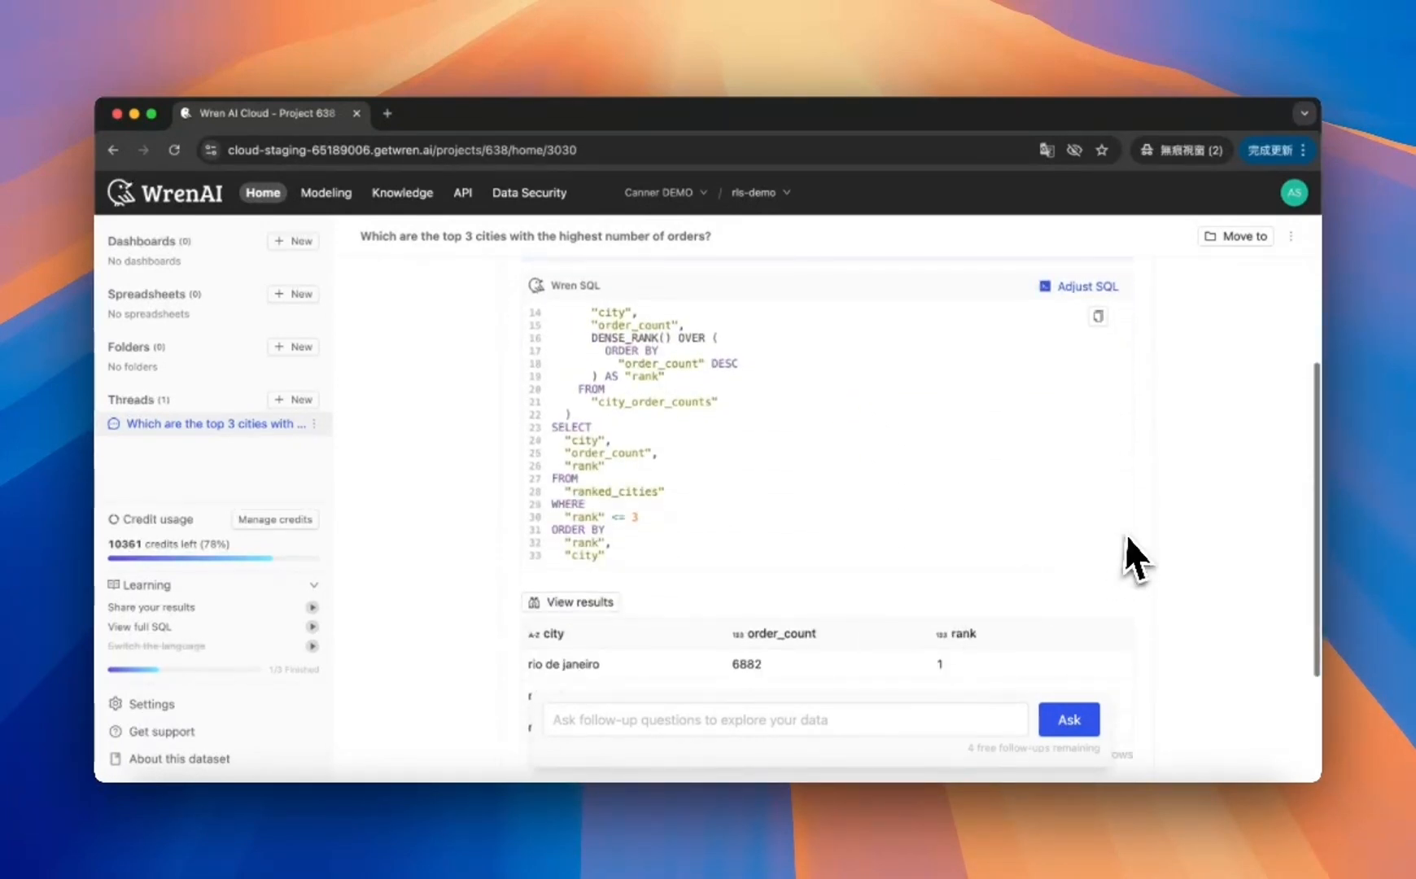
scroll(1144, 626, "up", 3)
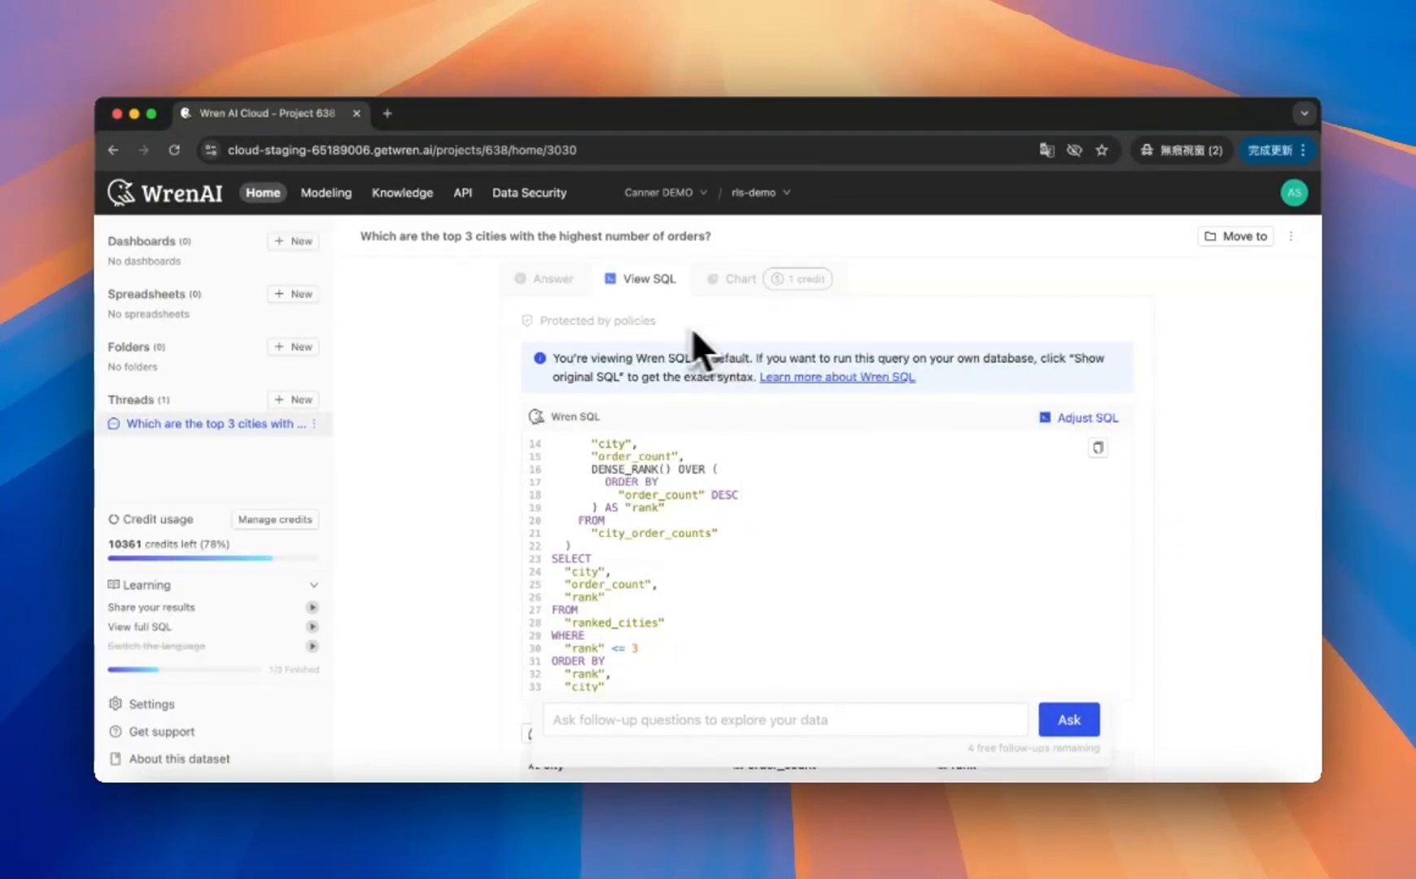
Step: Generate a chart for the top 3 cities answer, then start a new thread
left_click(742, 279)
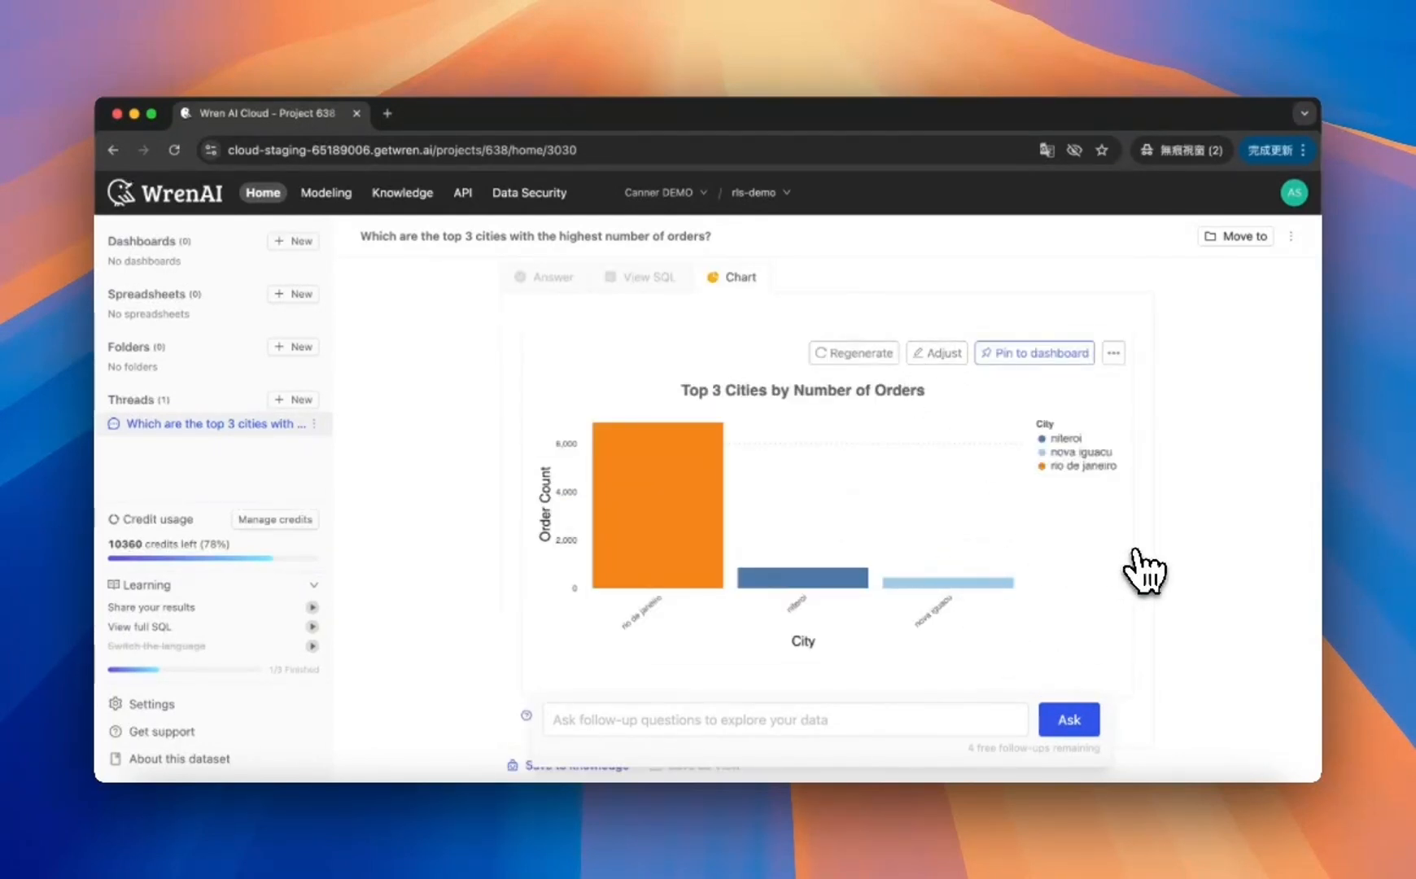
scroll(1112, 527, "up", 2)
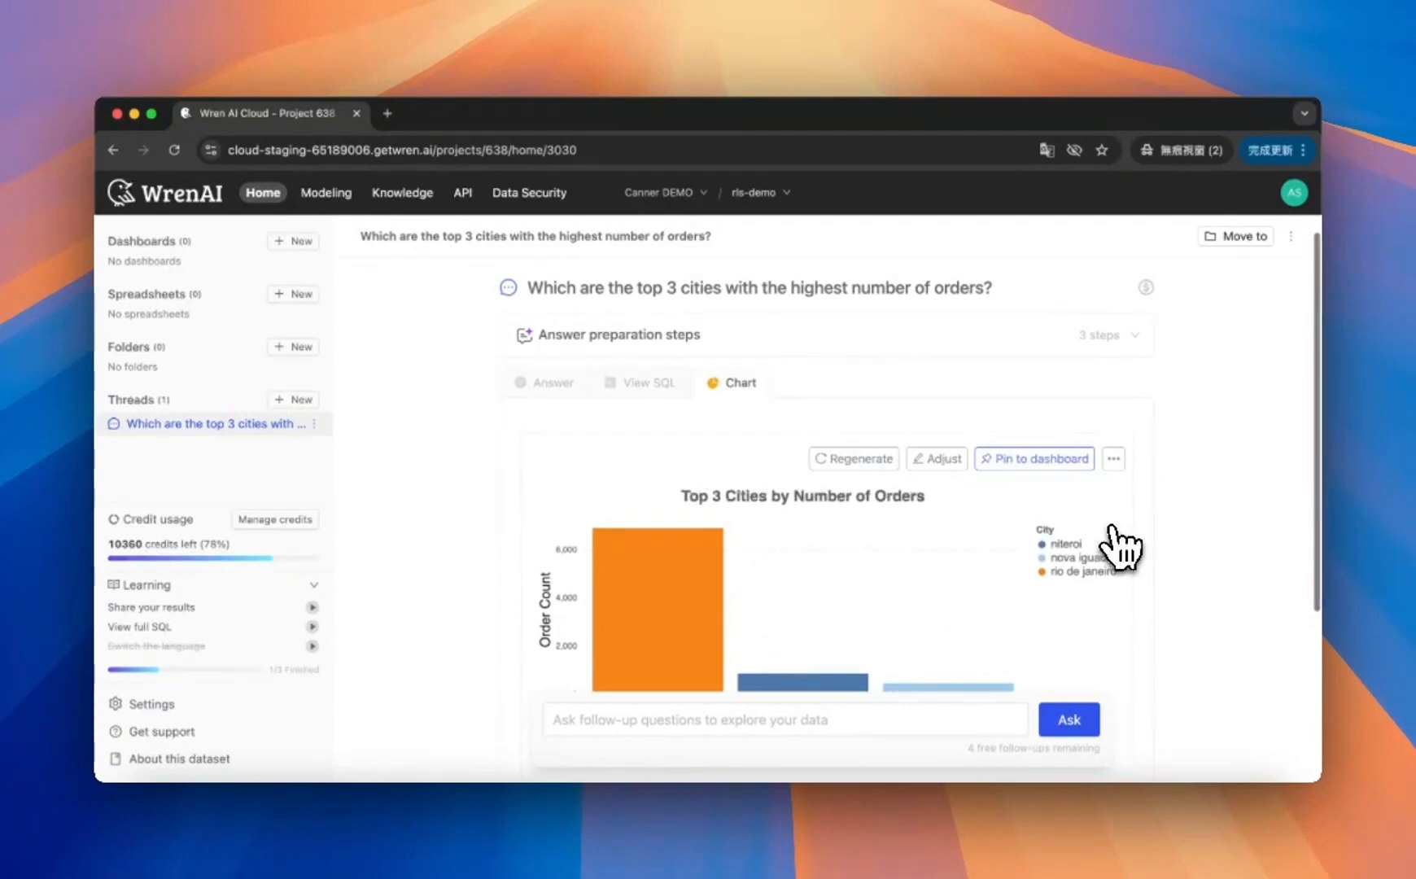
scroll(1112, 527, "down", 1)
scroll(521, 355, "up", 2)
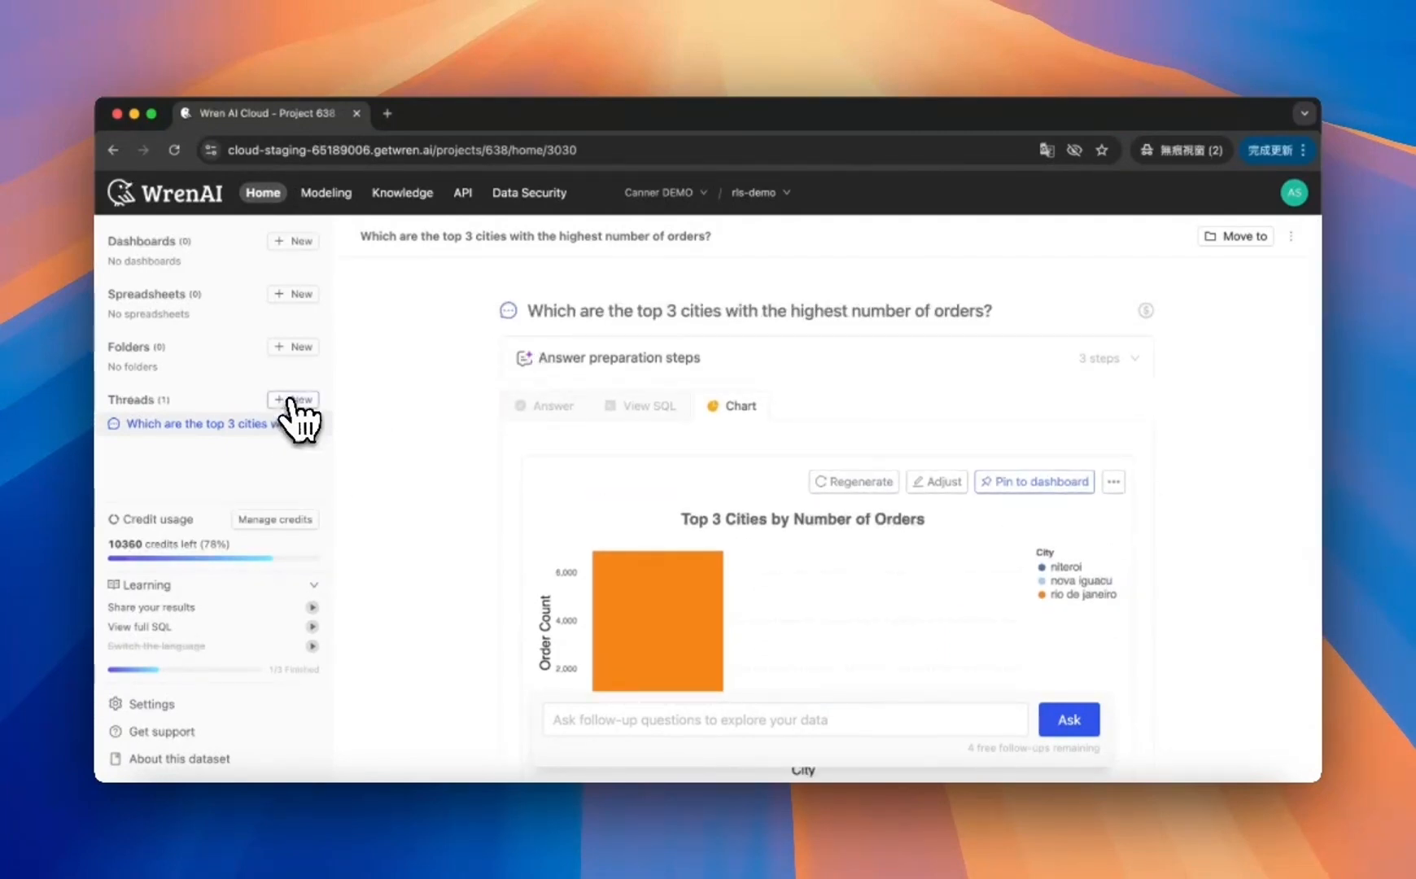
scroll(411, 537, "down", 4)
scroll(411, 537, "up", 3)
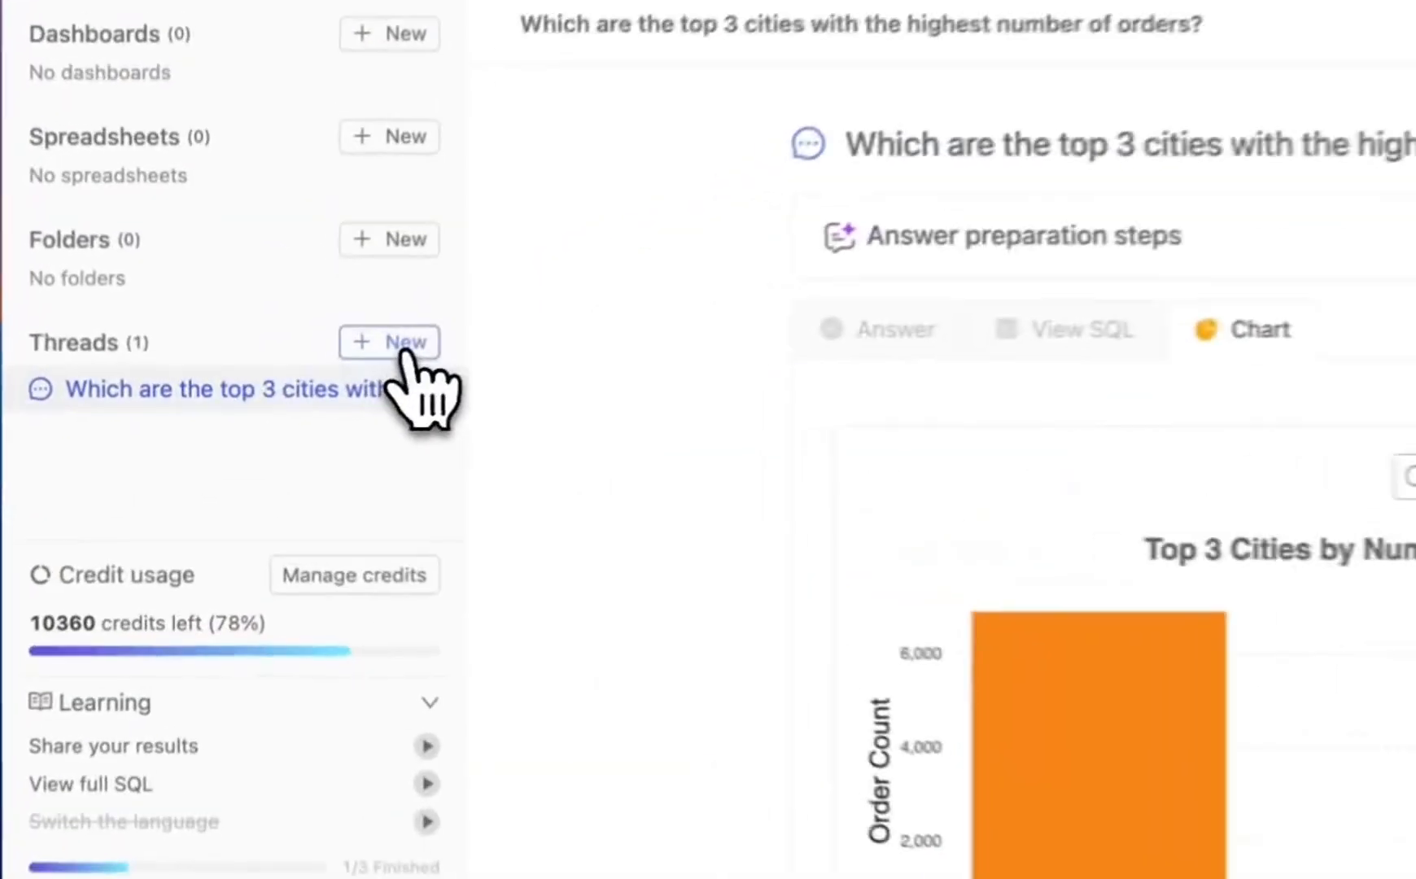
left_click(301, 400)
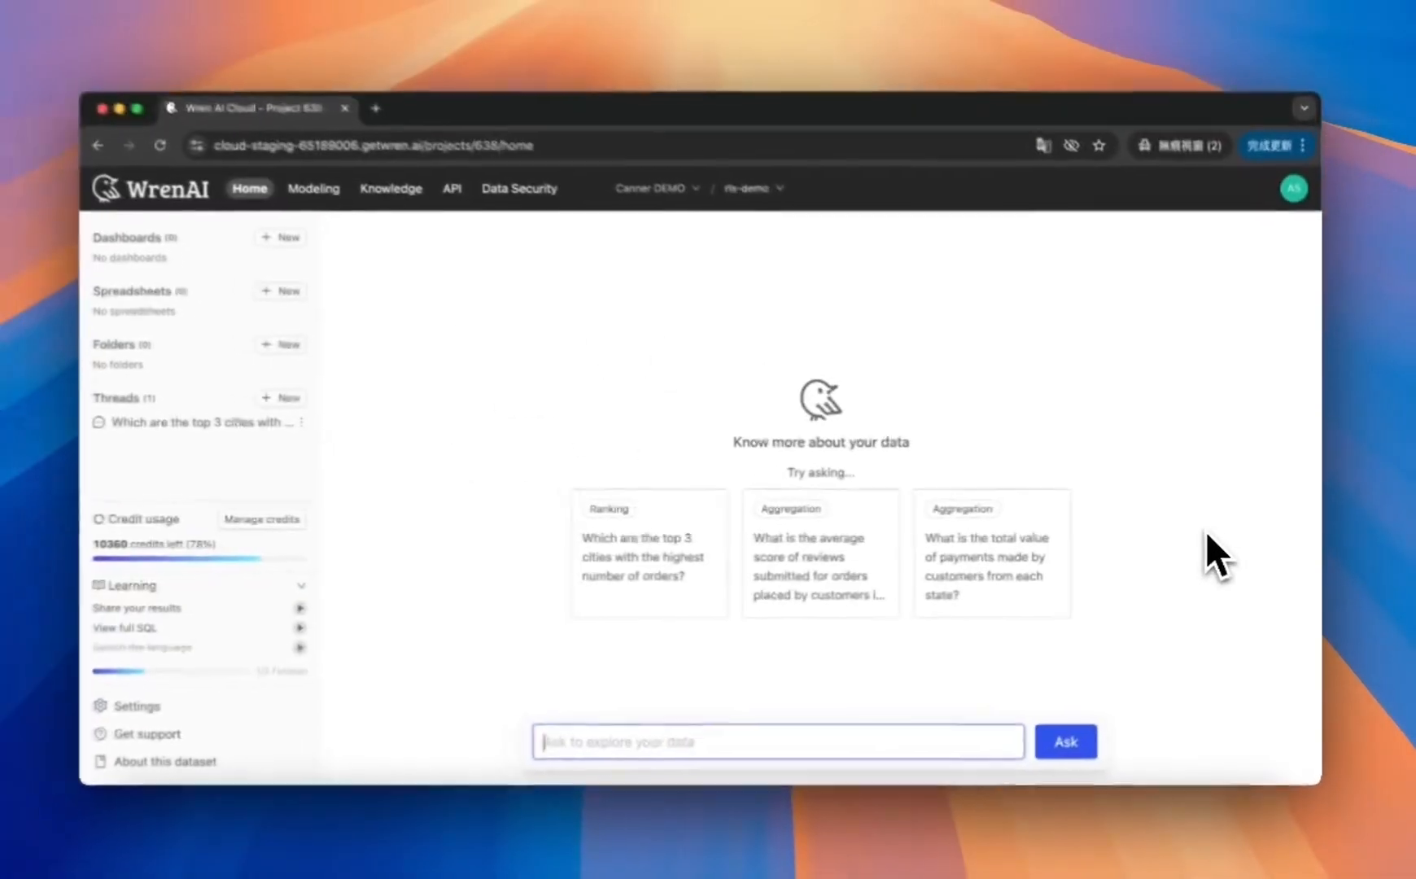